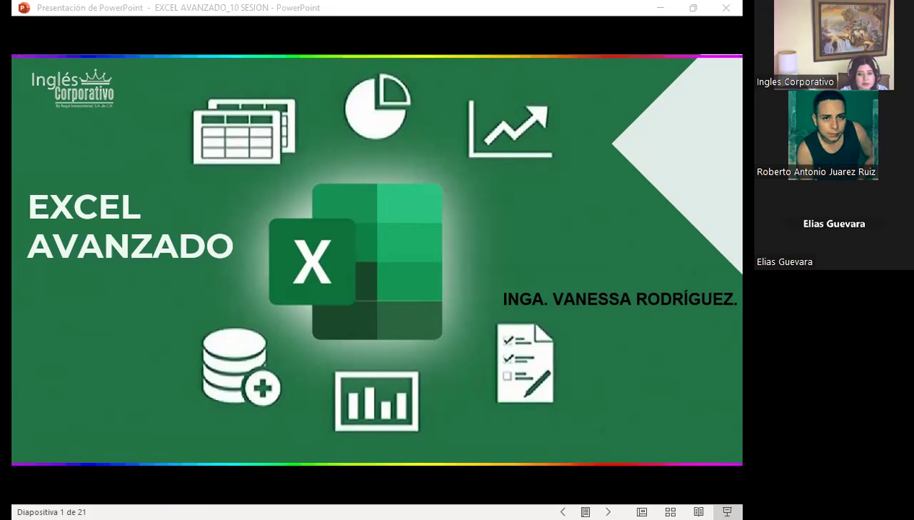
Switch from the EXCEL AVANZADO slideshow to the Firefox forum page for class #10.
key(alt+Tab)
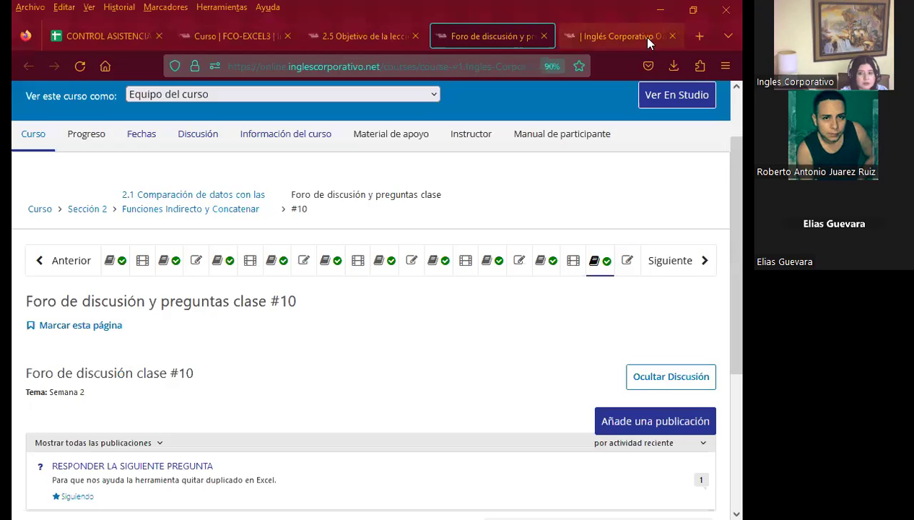
Show the 'Curso | FCO-EXCEL3' outline listing Sección 2's 2.1 Laboratorio and Examen Medio Curso.
click(240, 35)
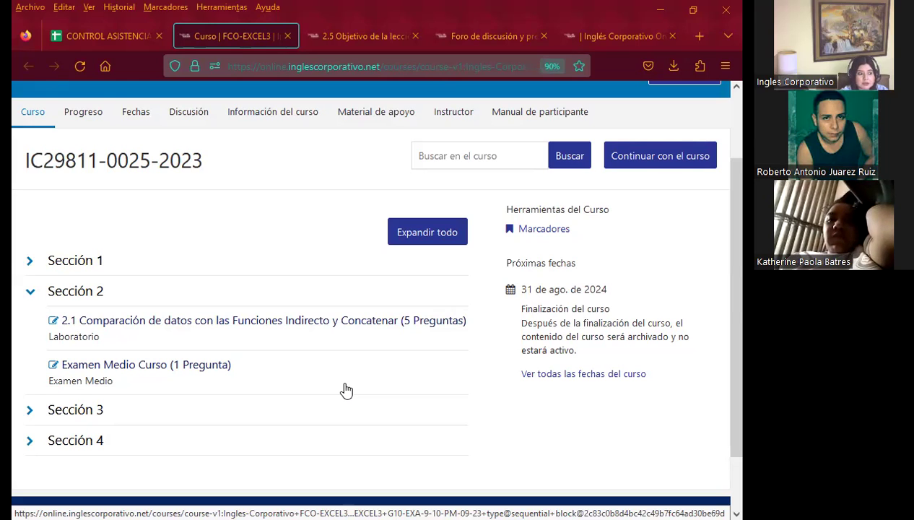
scroll(22, 383, down, 2)
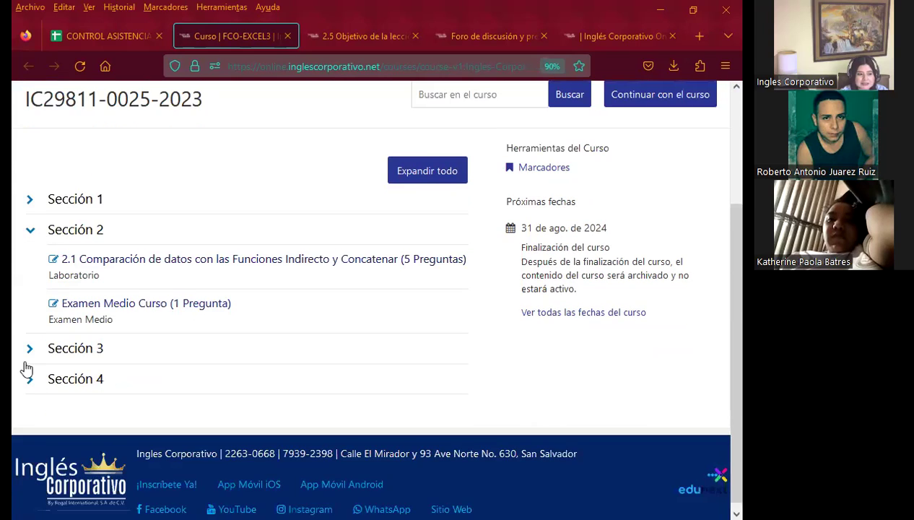
click(33, 349)
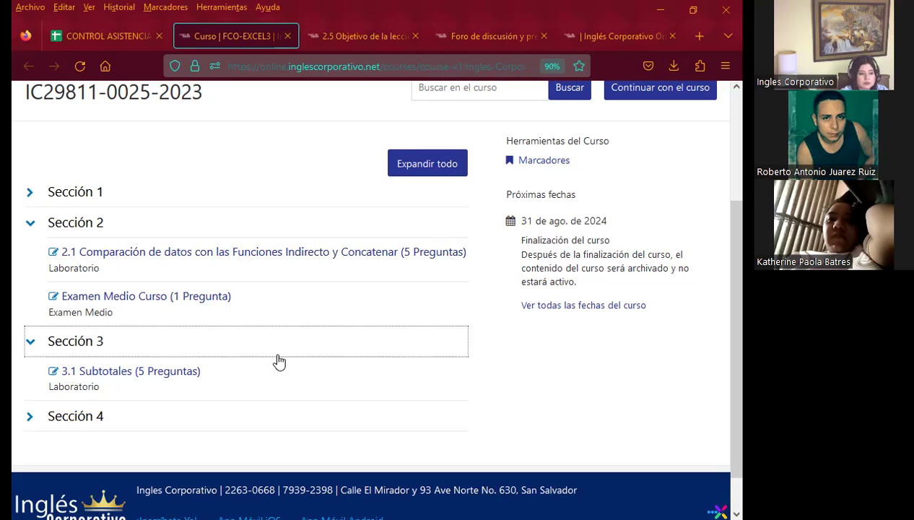
click(32, 345)
Read through the '2.5 Objetivo de la lección' CONTAR.SI lesson, then scroll the 'Foro de discusión' page.
click(341, 38)
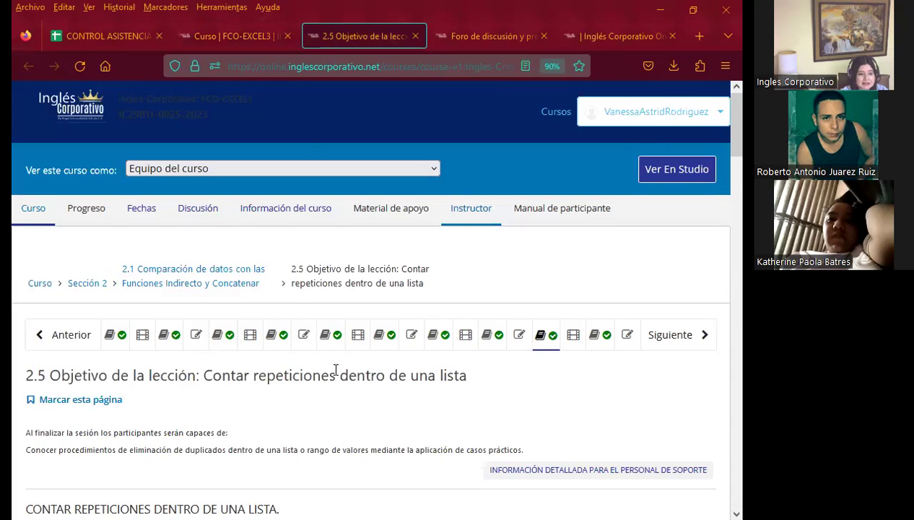
scroll(345, 361, down, 2)
scroll(345, 360, down, 2)
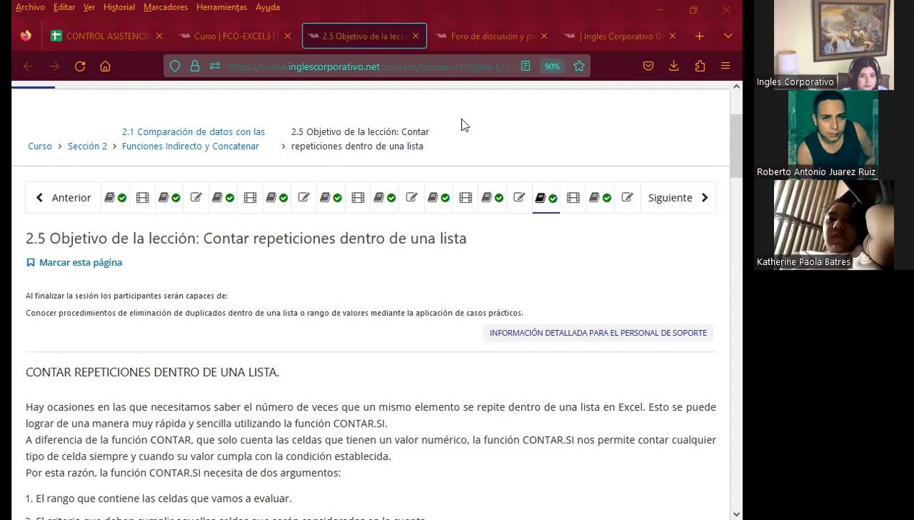
click(470, 35)
scroll(364, 316, down, 2)
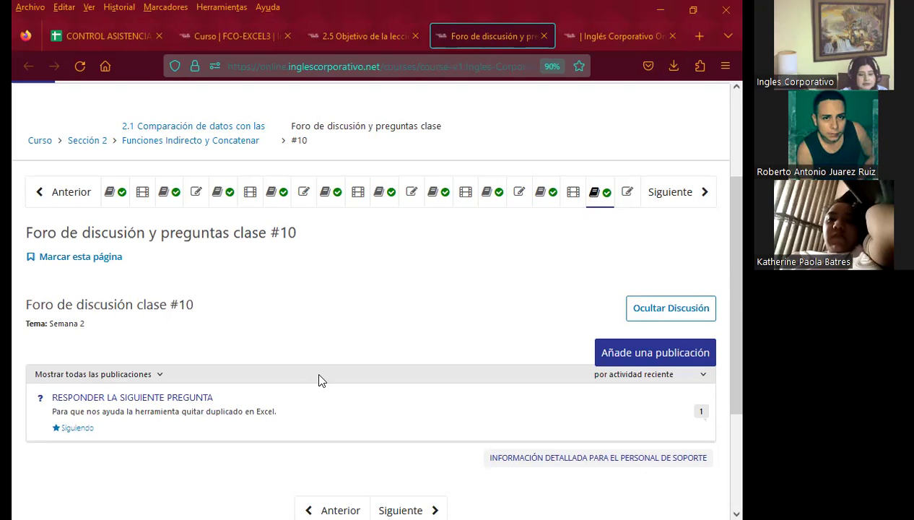
Switch from the Firefox forum back to the PowerPoint slideshow with Alt+Tab.
key(alt+Tab)
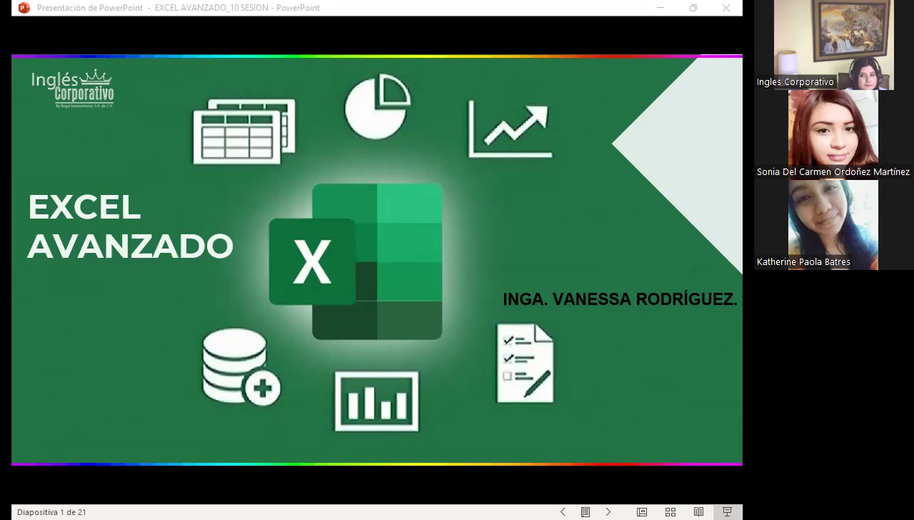
Advance the slideshow from slide 1 to slide 2, the AGENDA.
click(463, 263)
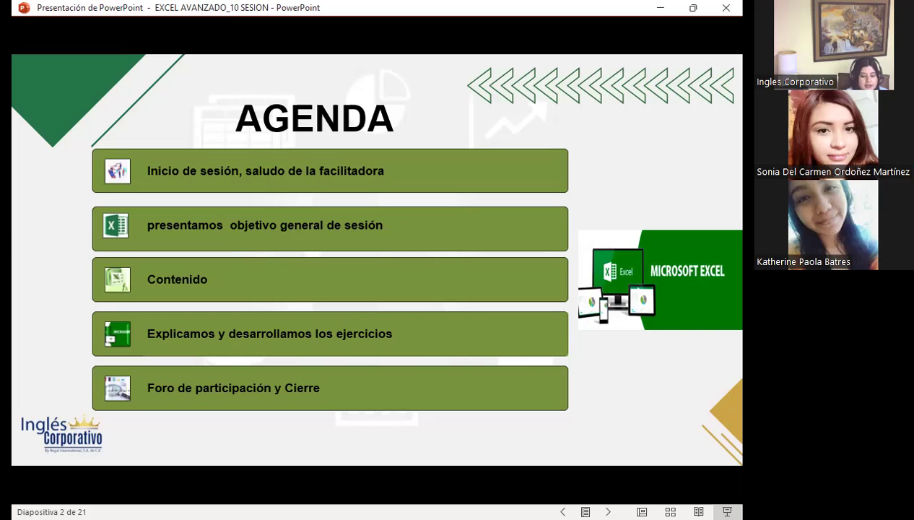
Go to slide 3, 'Objetivo de sesión', on removing duplicates from a list.
key(Right)
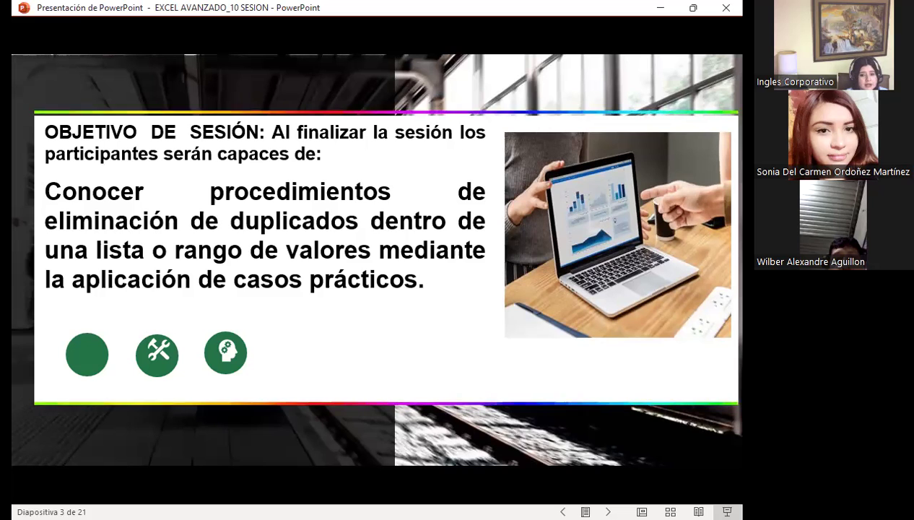
Go to slide 4, explaining CONTAR.SI's range and criterion arguments.
key(Right)
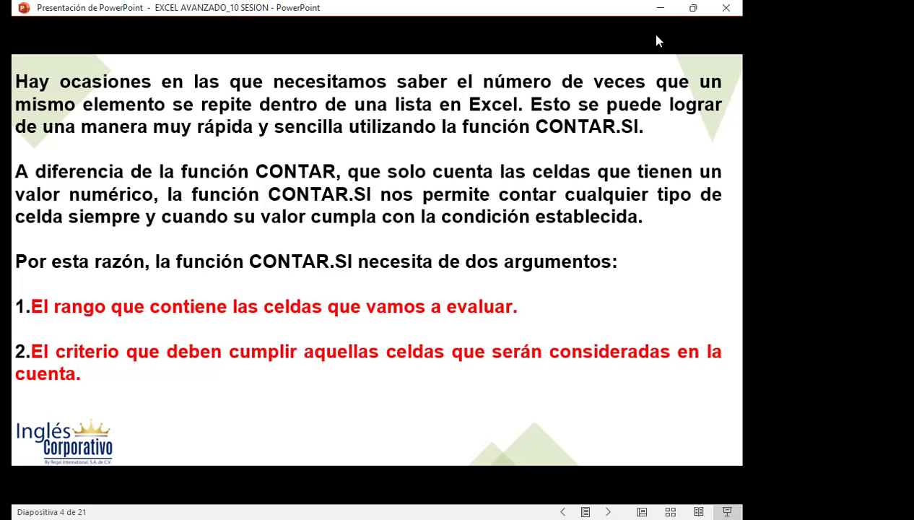
Go to slide 5, 'Cómo contar valores duplicados en una columna en Excel'.
key(Right)
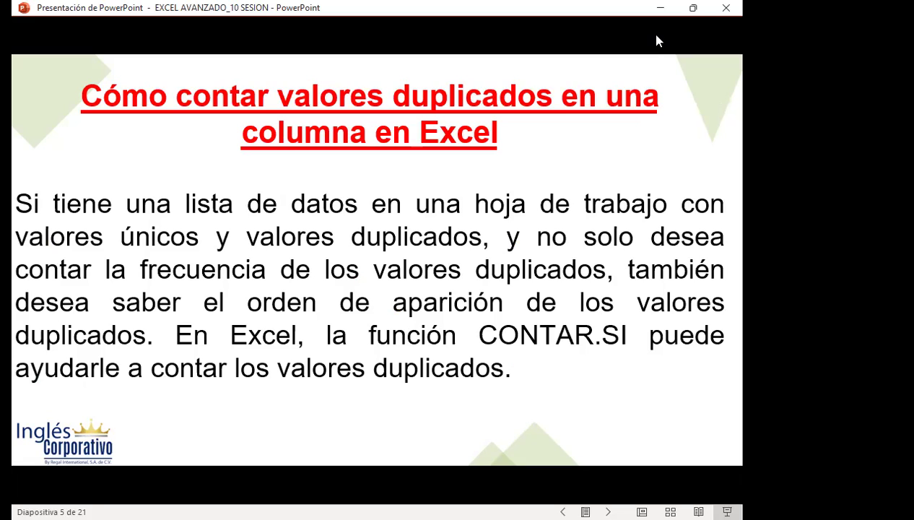
Go to slide 6, 'Cómo eliminar datos repetidos en Excel'.
key(Right)
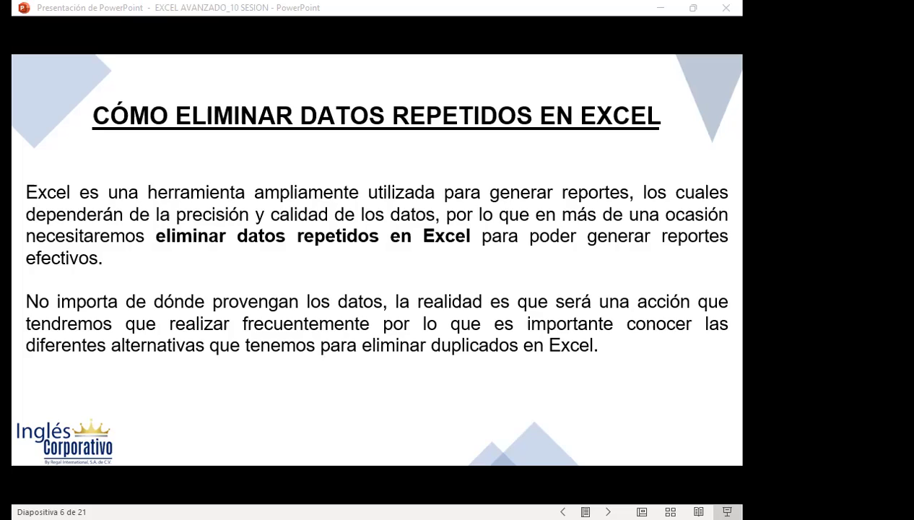
Advance to slide 7 'EJERCICIOS', then switch to Excel's Consulta sheet.
click(381, 313)
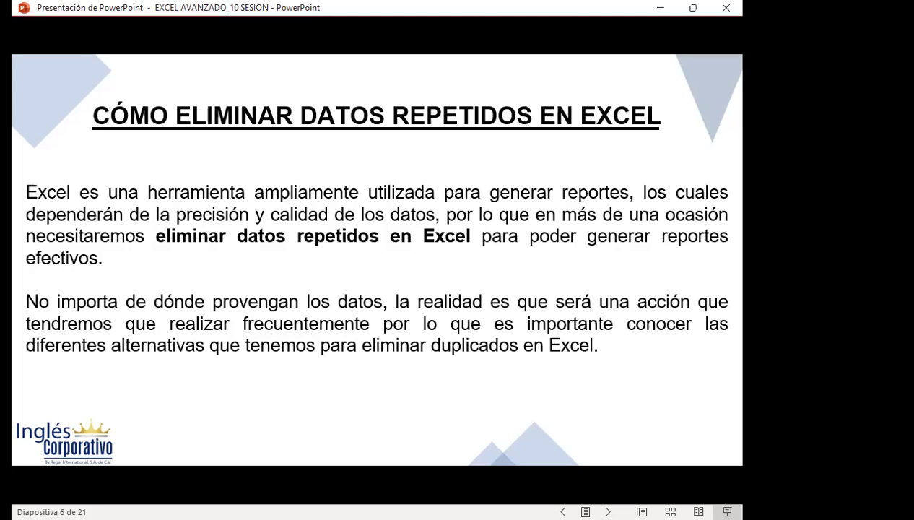
key(Right)
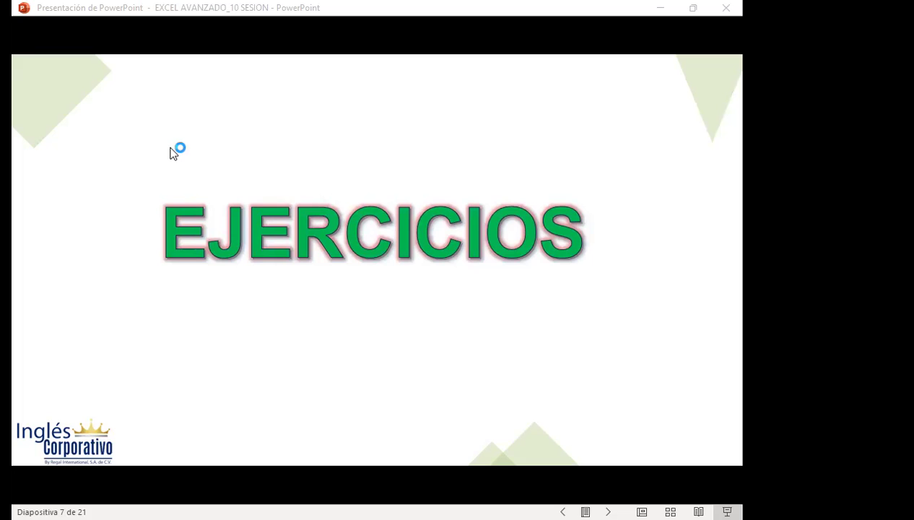
key(alt+Tab)
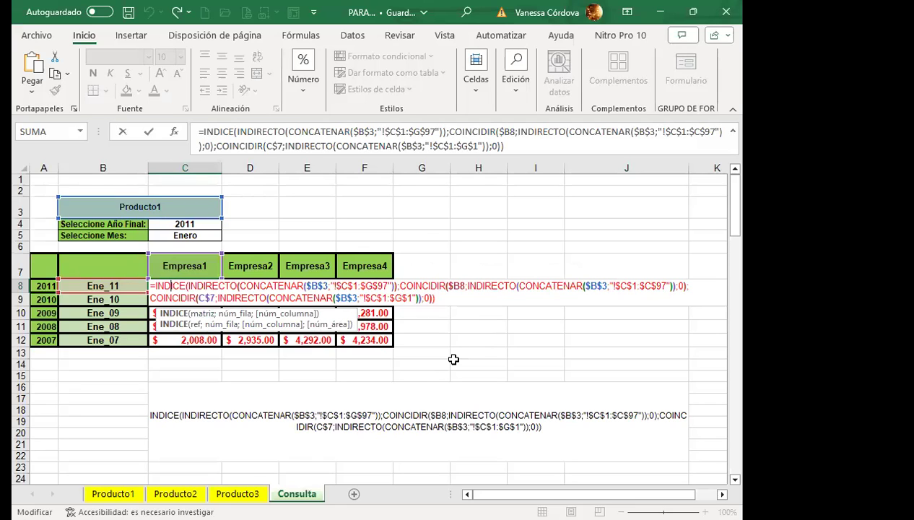
Confirm the C8 lookup formula so the Consulta table shows $3,532.00 and other amounts again.
key(Return)
click(348, 388)
scroll(350, 389, down, 2)
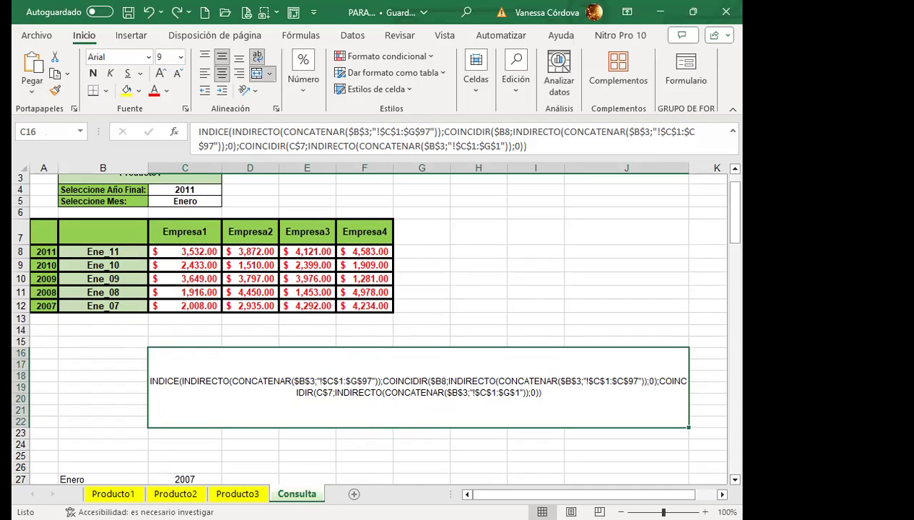
Switch to the Producto3 sheet and scroll back up to row 1.
key(ctrl+Page_Up)
key(ctrl+Page_Up)
key(ctrl+Page_Down)
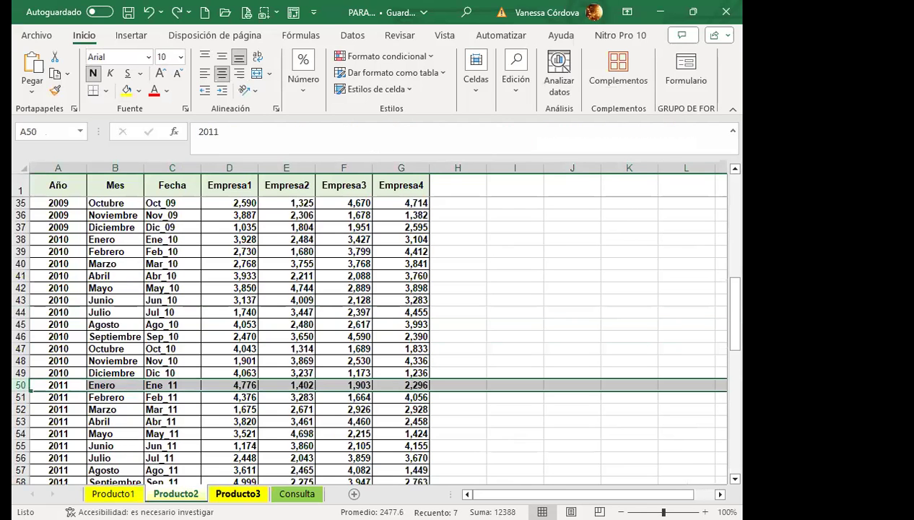
scroll(361, 325, down, 15)
scroll(195, 246, up, 3)
scroll(195, 245, up, 2)
scroll(193, 249, up, 9)
scroll(193, 249, up, 9)
scroll(194, 251, up, 5)
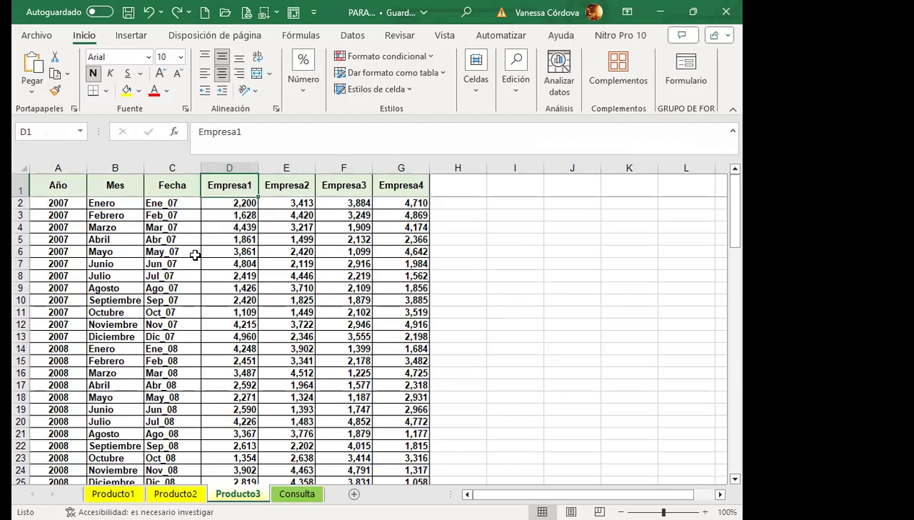
Inspect the month entry Enero in B2 and the Fecha header in C1.
click(121, 207)
click(176, 183)
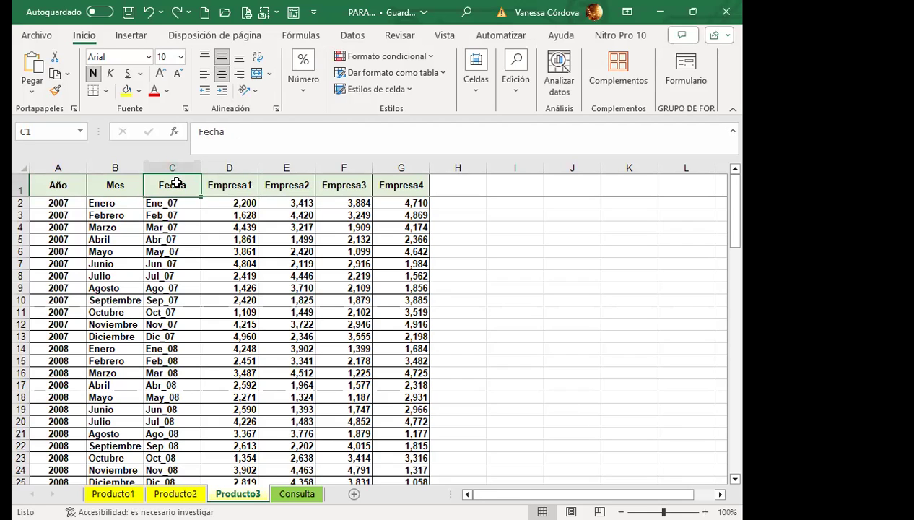
click(122, 200)
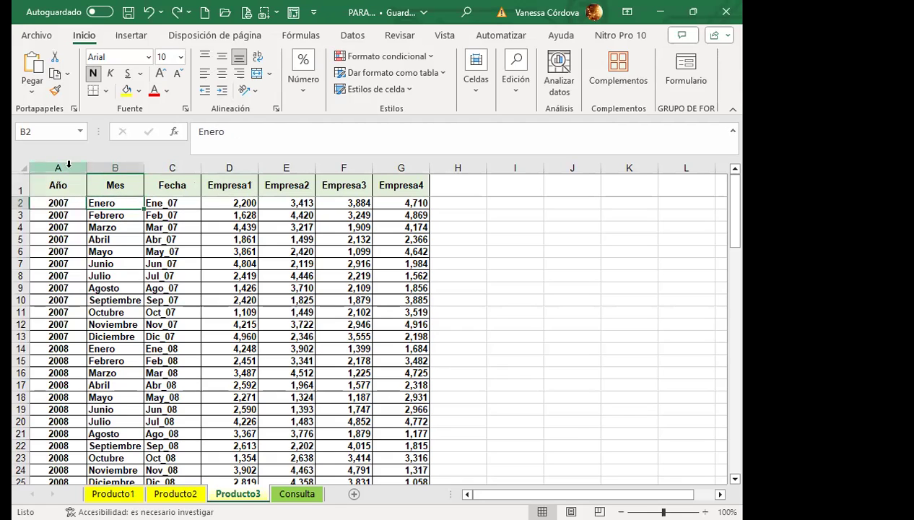
click(178, 188)
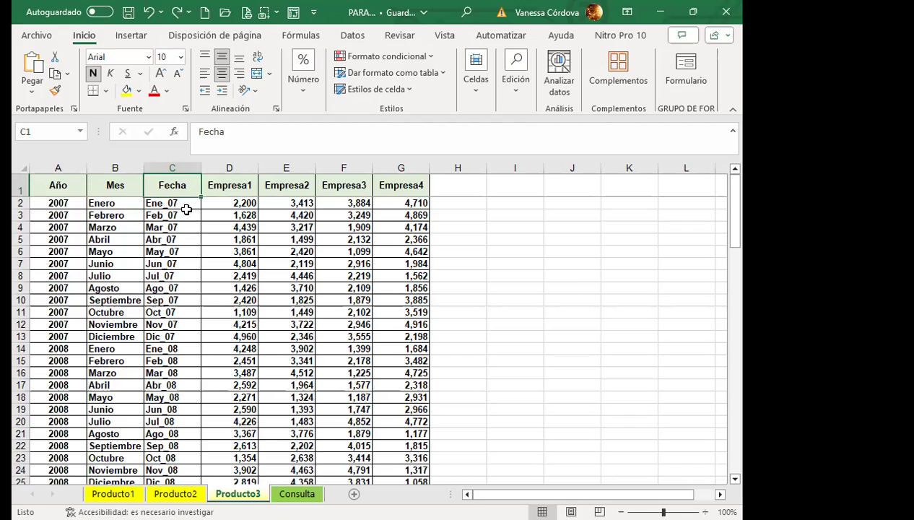
Inspect the CONCATENAR formula behind the first Fecha value and scroll down the data.
click(185, 204)
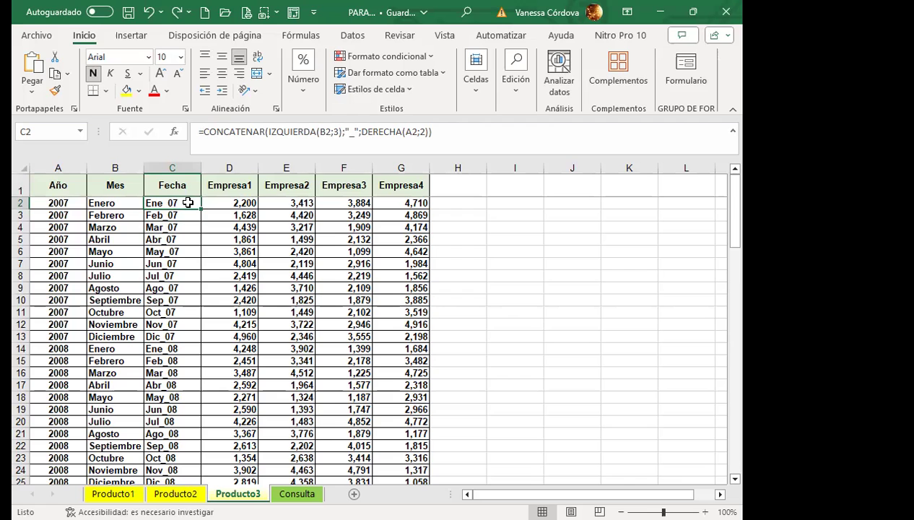
scroll(412, 311, down, 5)
scroll(413, 312, down, 9)
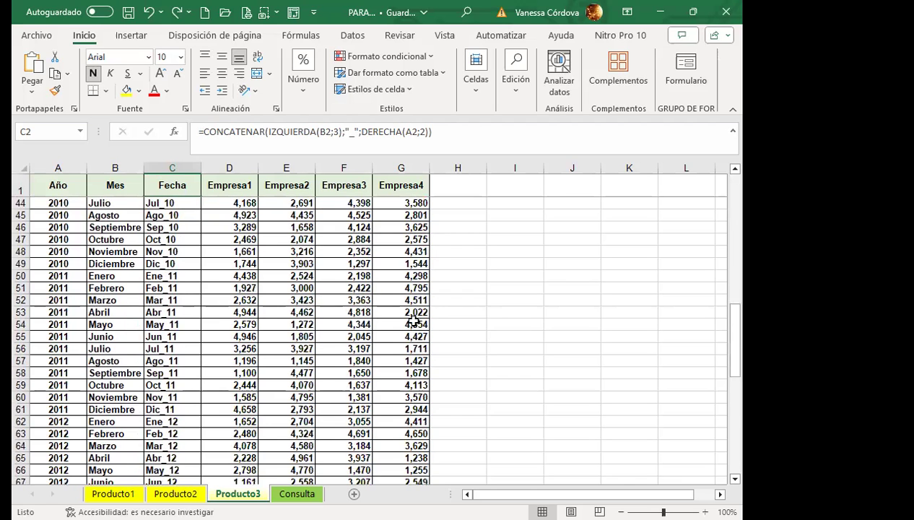
scroll(413, 312, down, 11)
scroll(413, 312, down, 5)
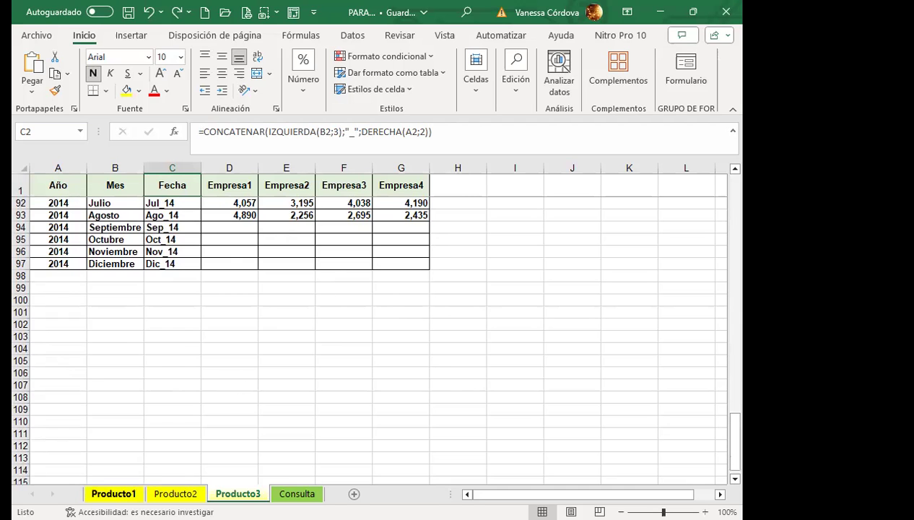
Browse the Producto1, Producto2 and Producto3 sheets, then go to Consulta and select B3.
click(113, 493)
click(176, 493)
click(237, 493)
scroll(302, 361, up, 18)
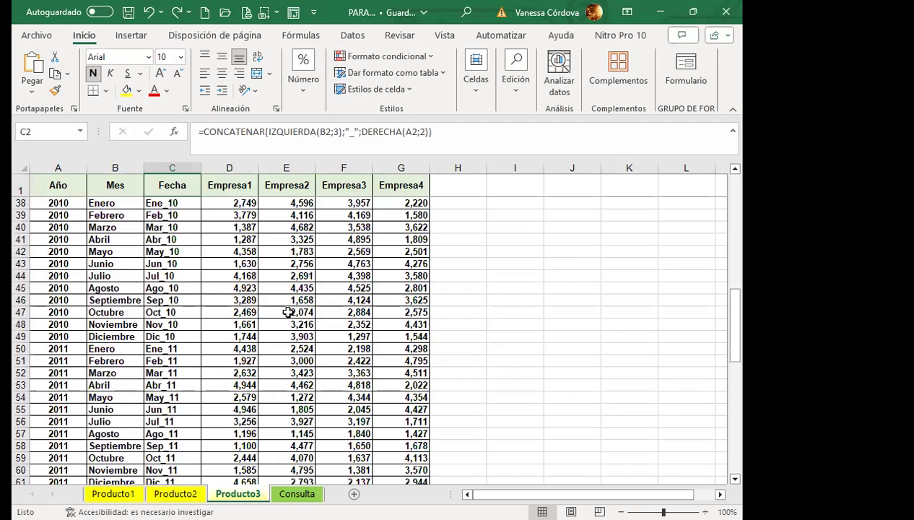
scroll(288, 317, up, 7)
scroll(285, 309, up, 4)
scroll(285, 309, up, 1)
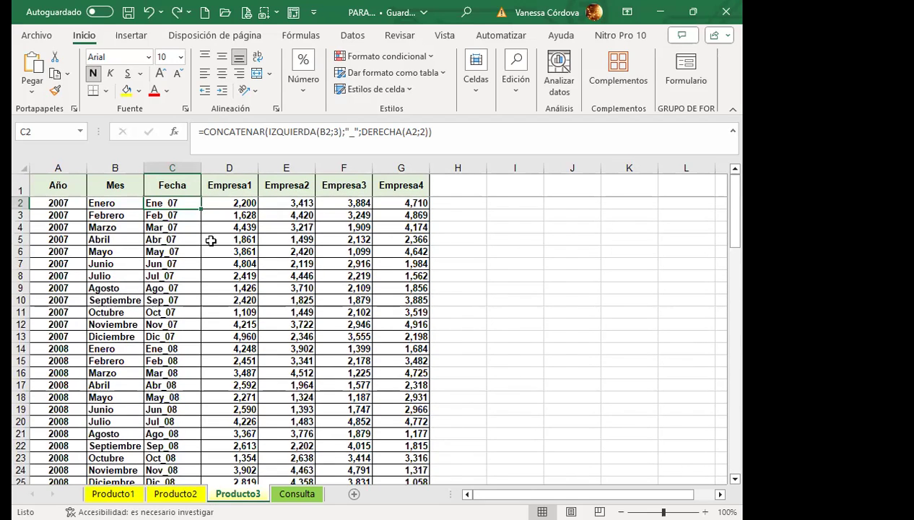
key(ctrl+Page_Down)
click(131, 202)
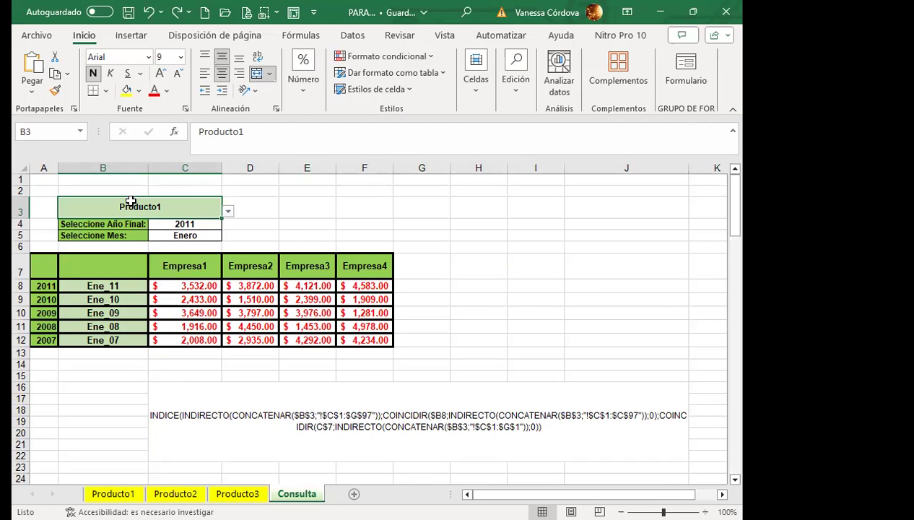
click(226, 211)
click(176, 239)
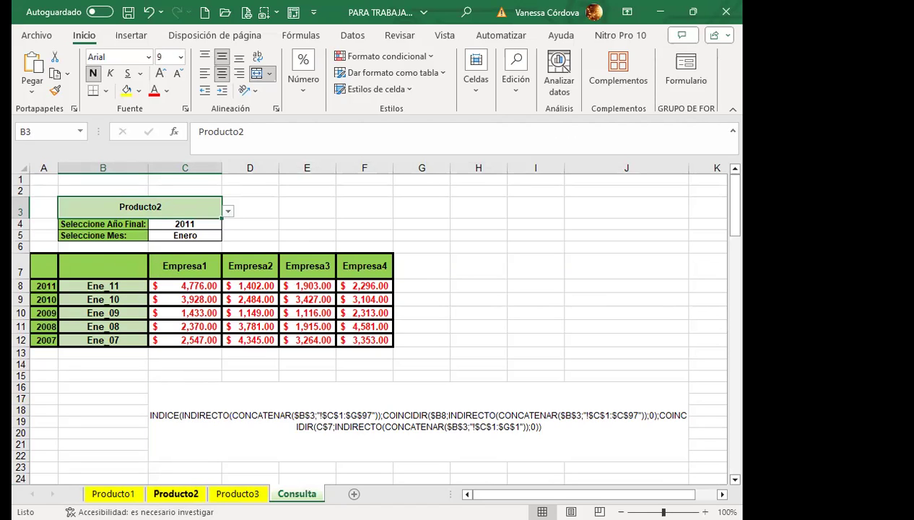
click(229, 211)
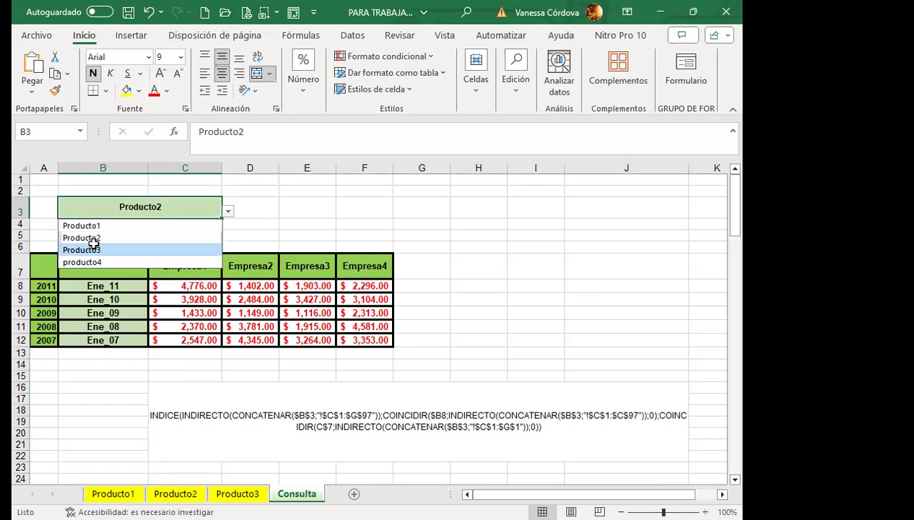
click(94, 247)
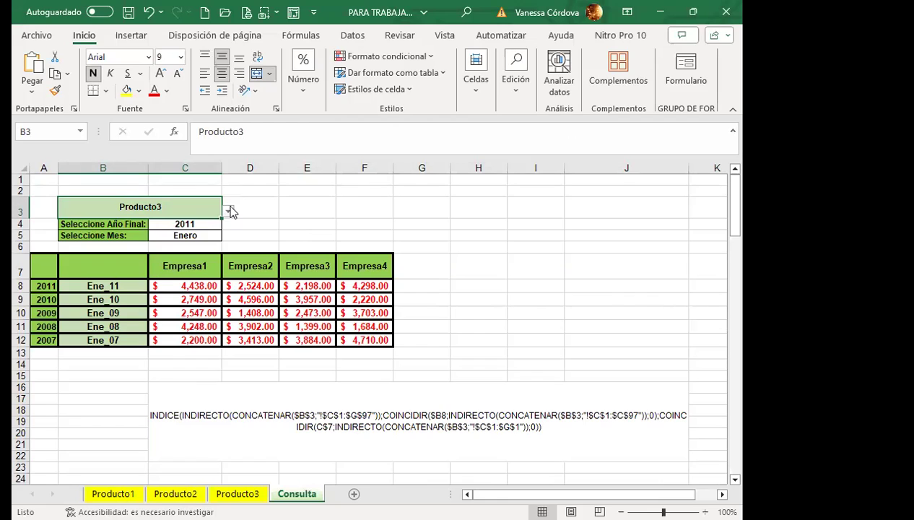
click(230, 211)
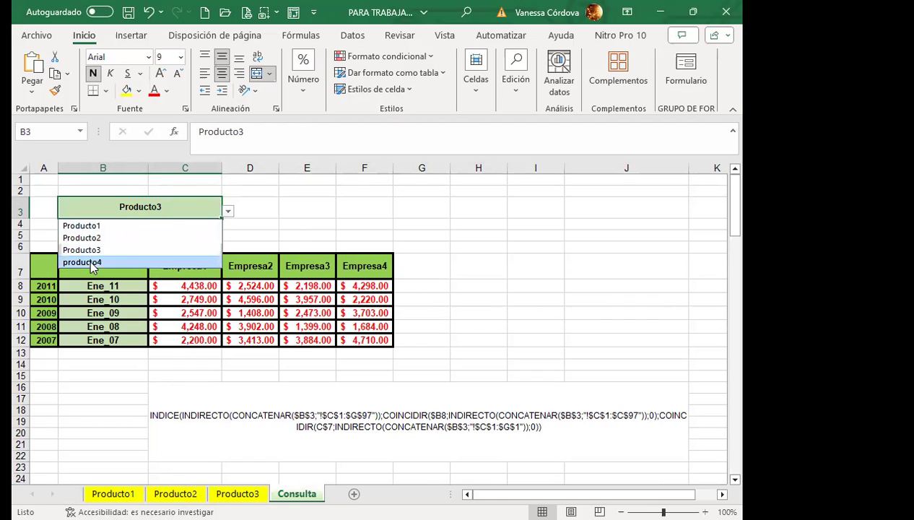
click(124, 262)
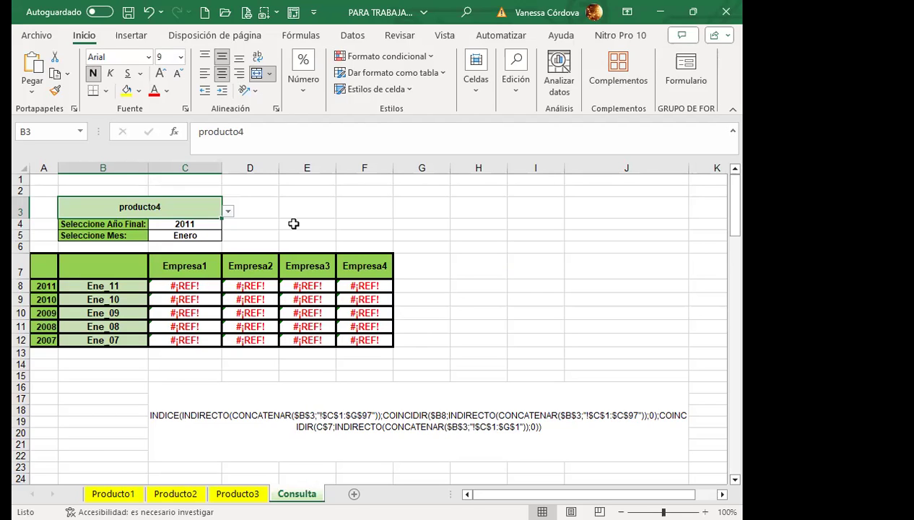
click(228, 211)
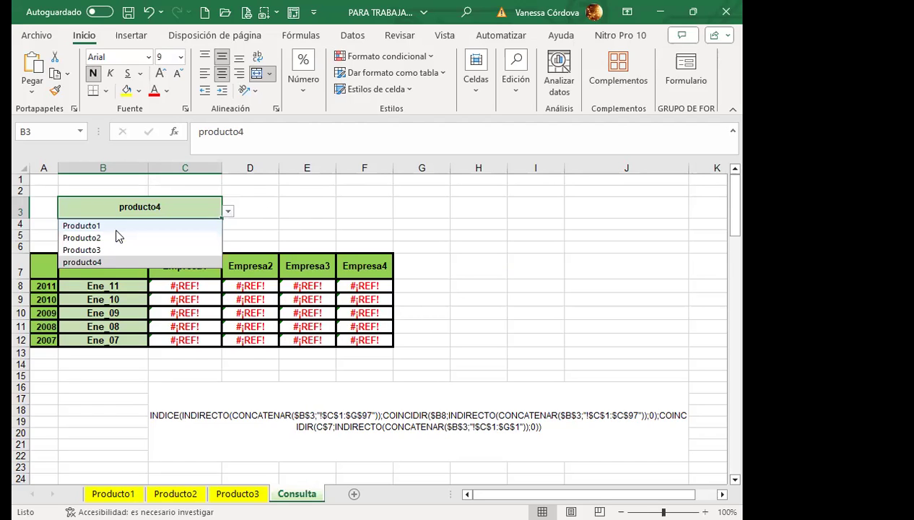
click(80, 224)
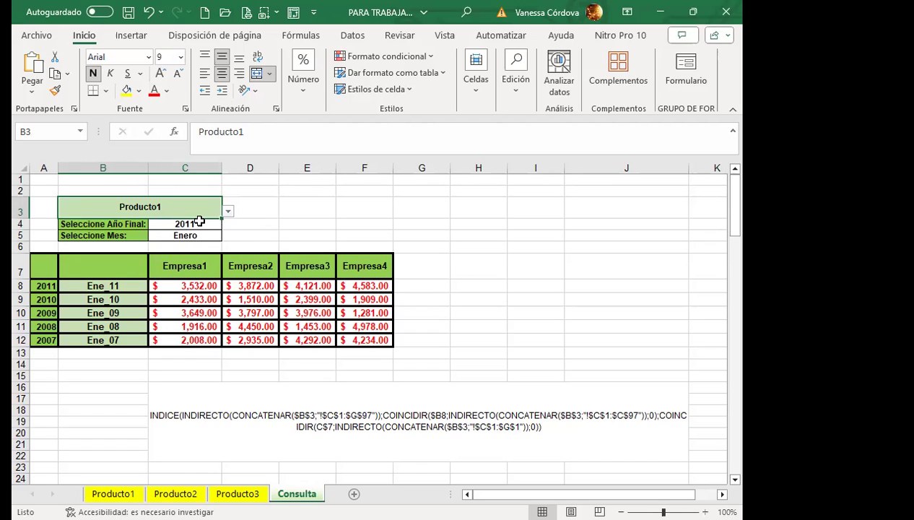
Check the year (2011) and month (Enero) lists unchanged, then view Producto1's C41 Fecha formula.
drag(197, 231, 200, 221)
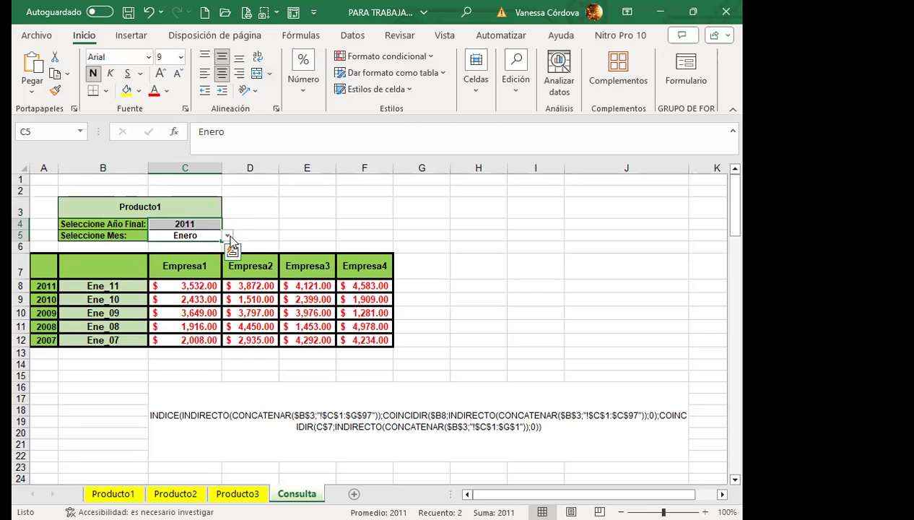
click(229, 236)
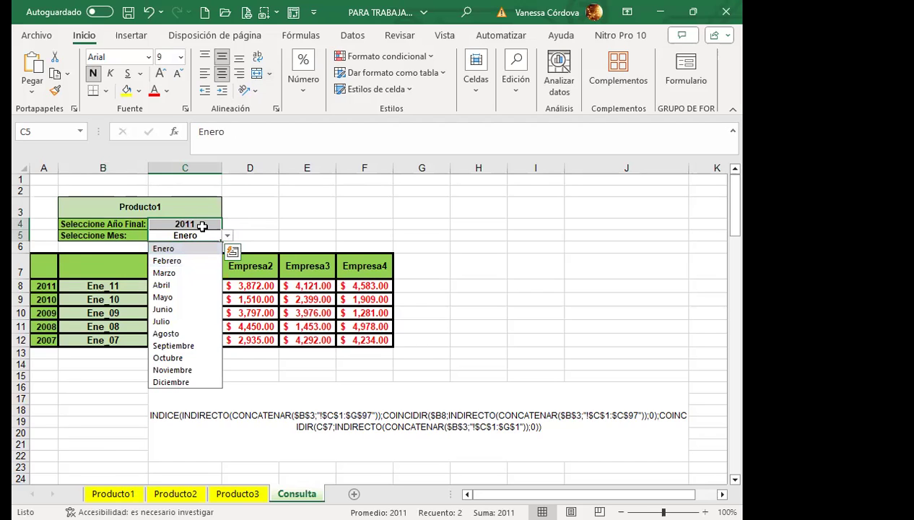
click(202, 225)
click(228, 226)
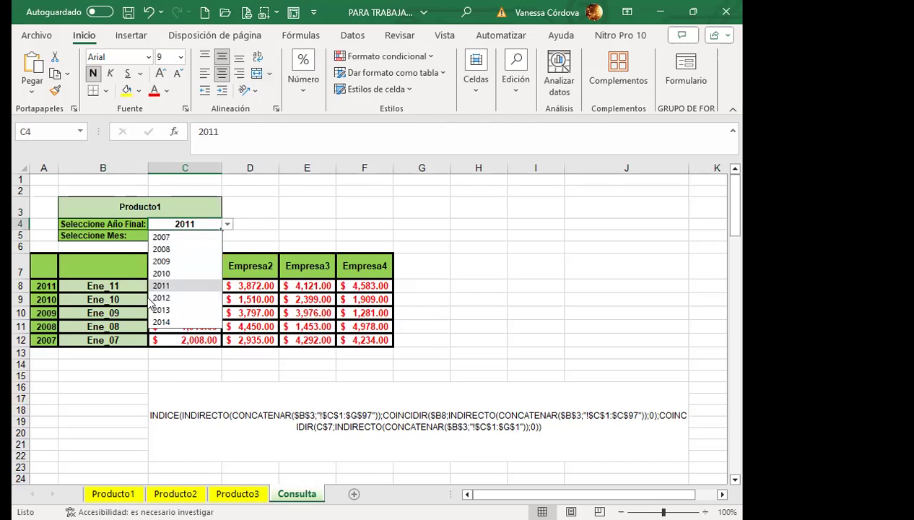
click(316, 226)
click(193, 235)
click(226, 235)
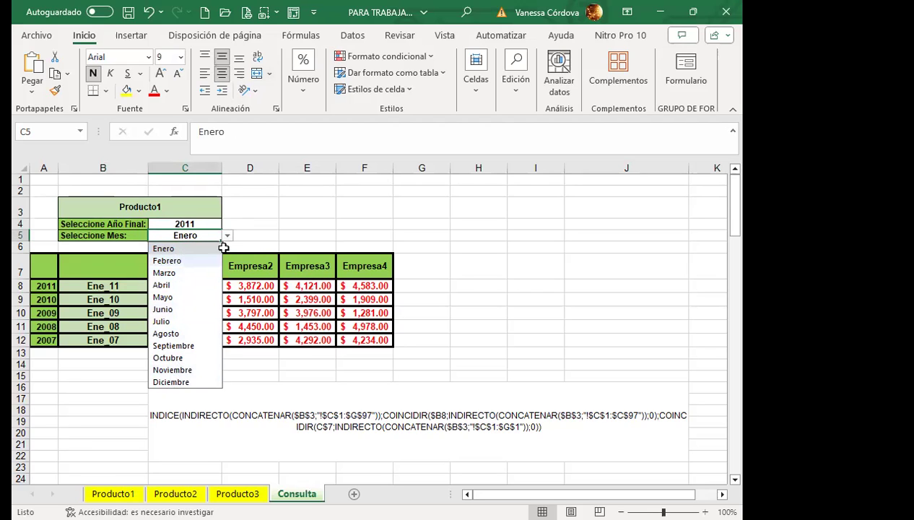
click(270, 226)
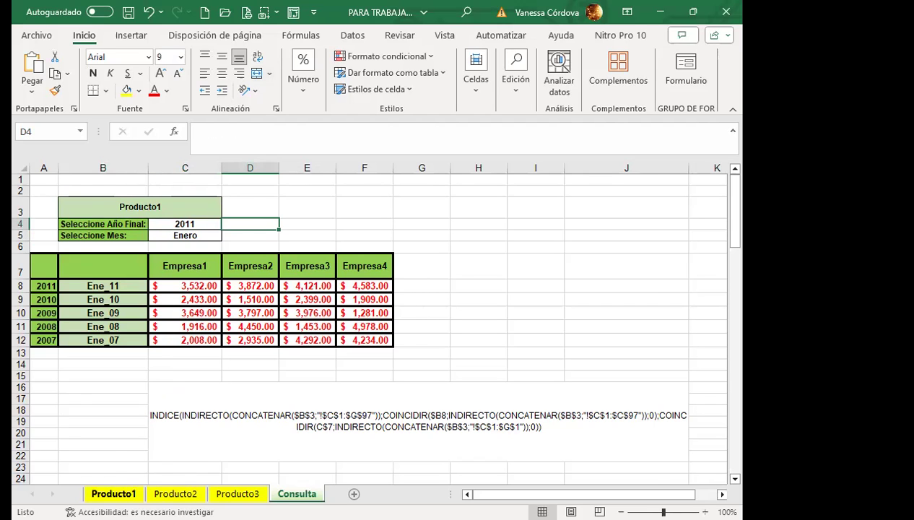
click(113, 494)
click(179, 202)
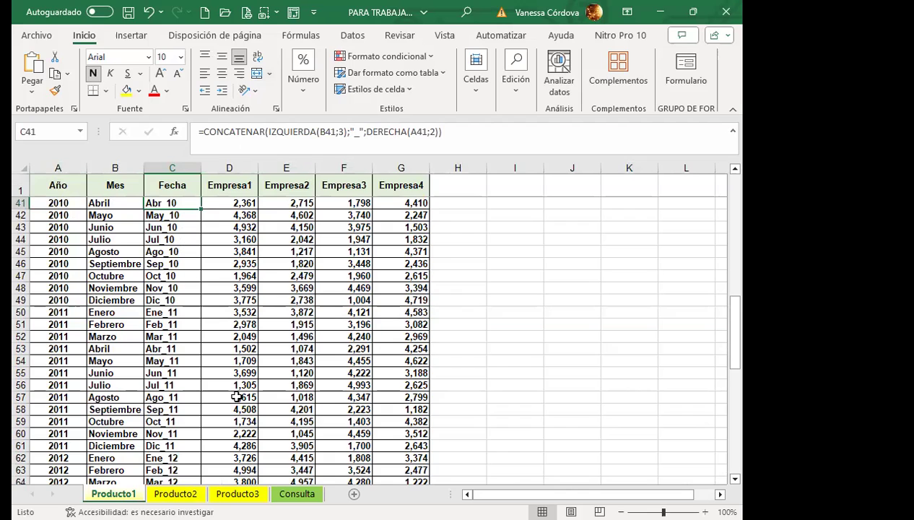
Go back to the Consulta sheet and select the final-year cell C4.
click(296, 493)
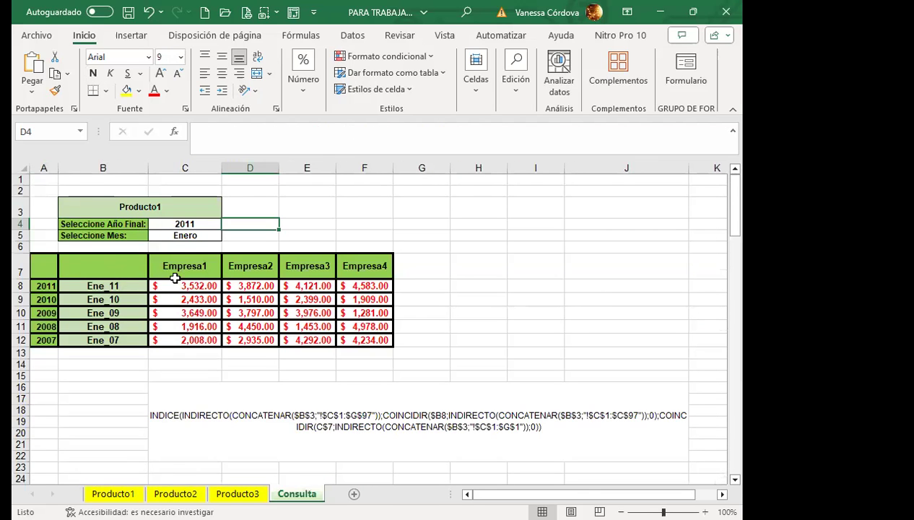
click(157, 222)
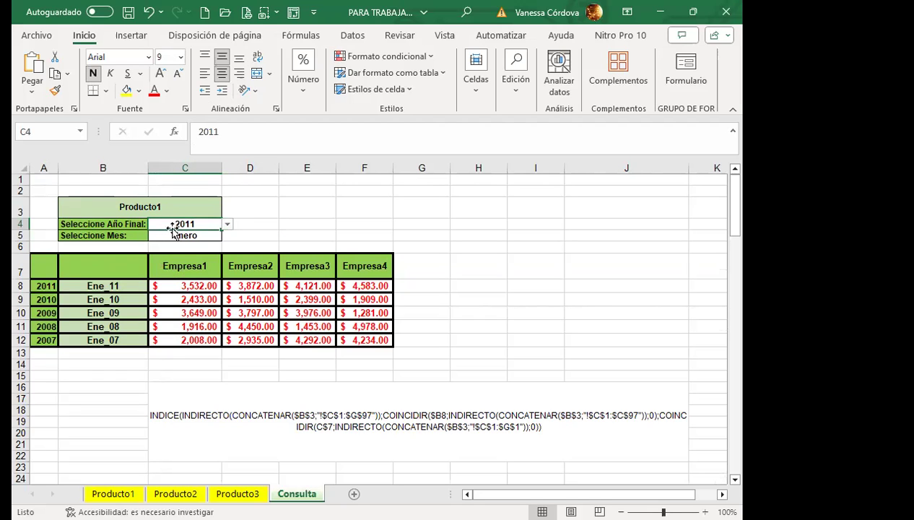
Choose 2009 as the final year in C4 and check A8's =C4 formula.
click(226, 223)
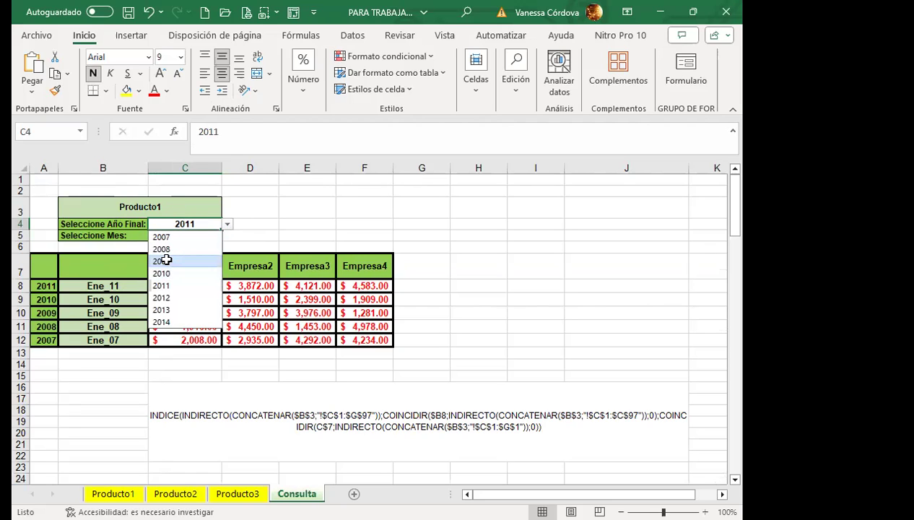
key(Return)
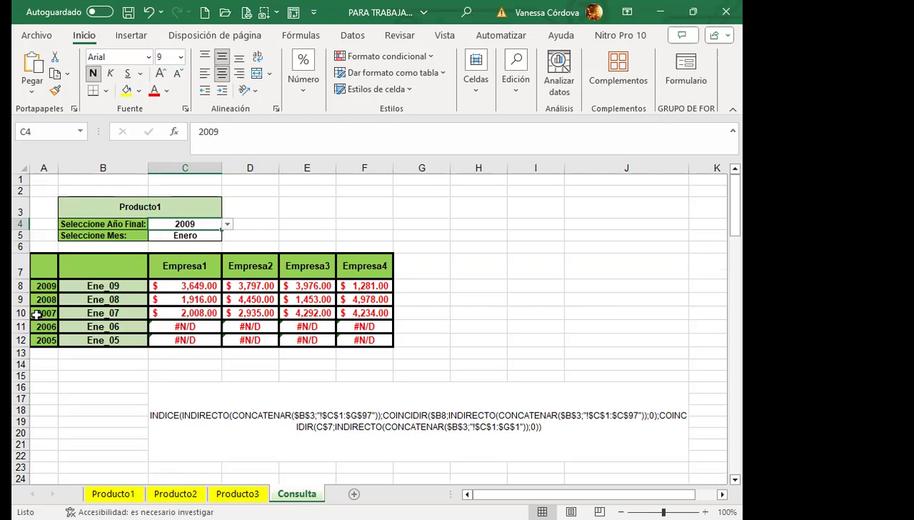
click(41, 286)
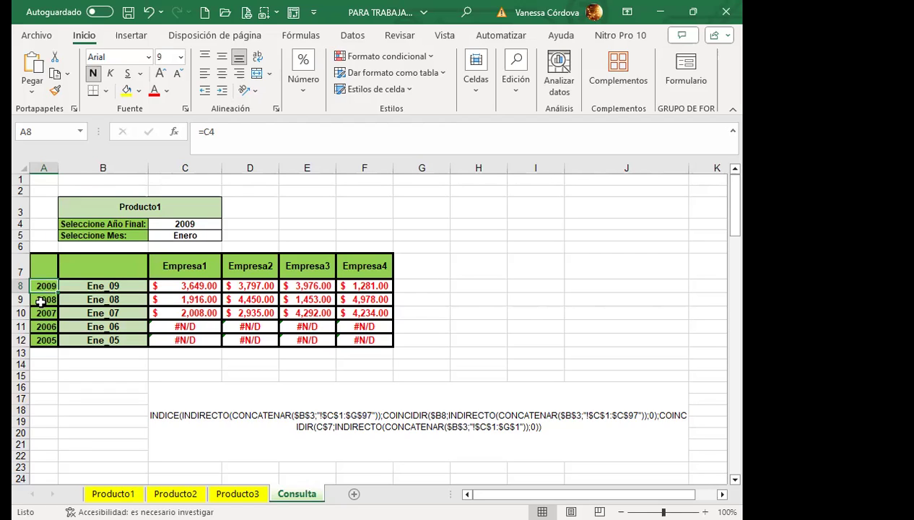
click(41, 303)
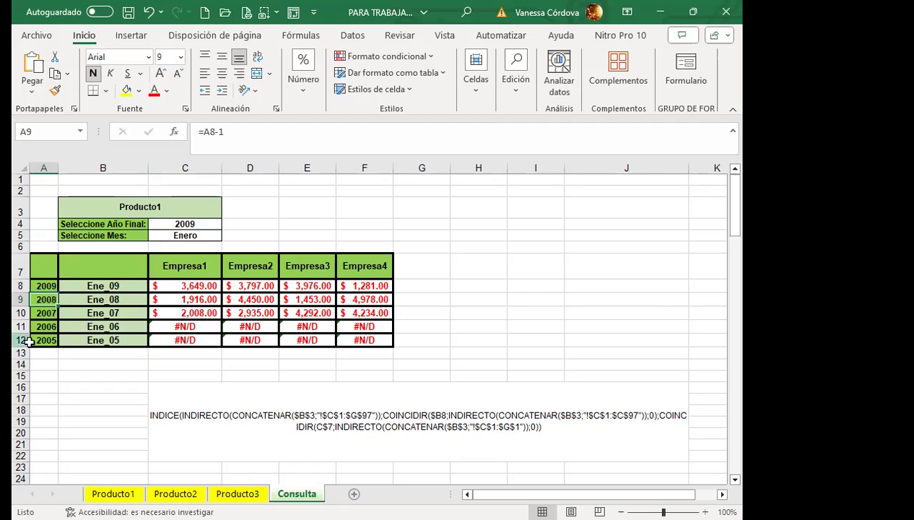
click(80, 286)
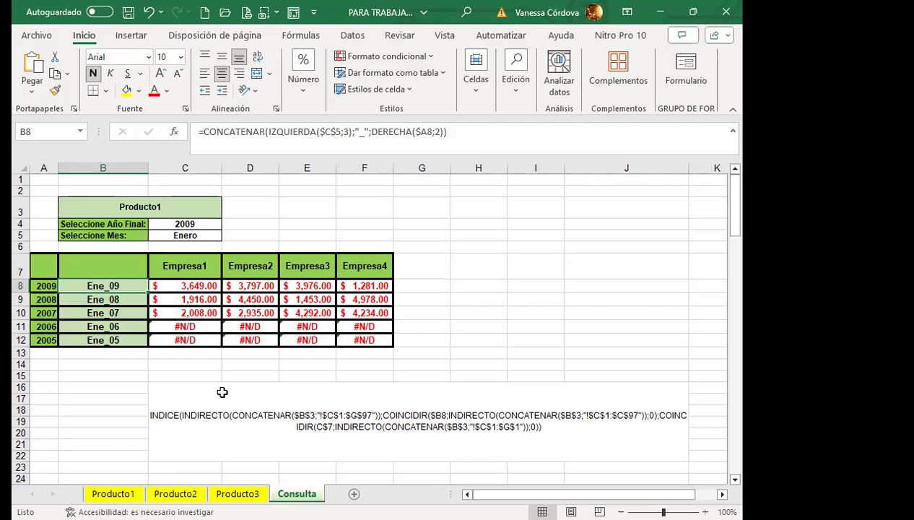
click(237, 494)
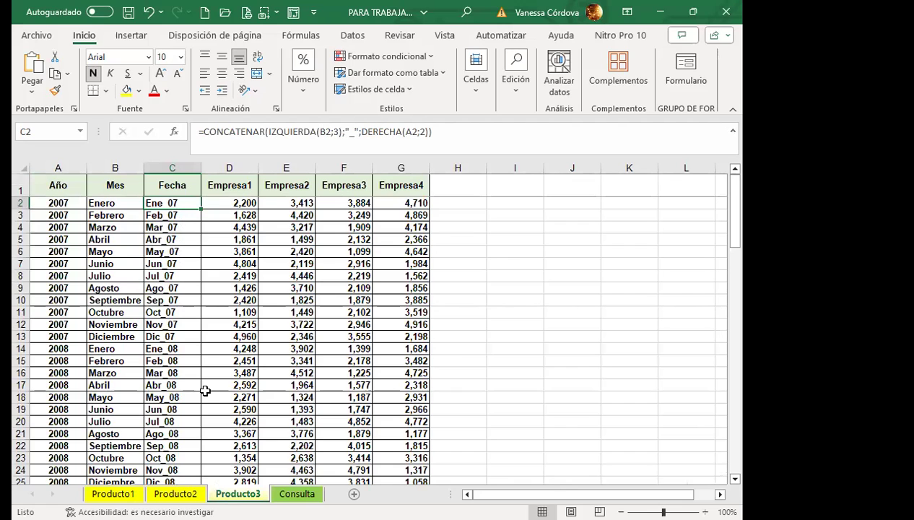
click(297, 493)
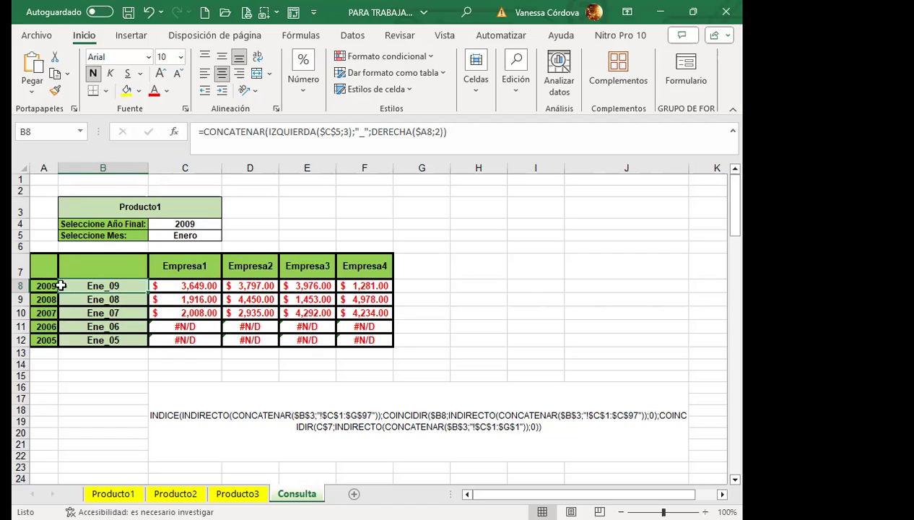
Set the month in C5 to Febrero.
click(205, 224)
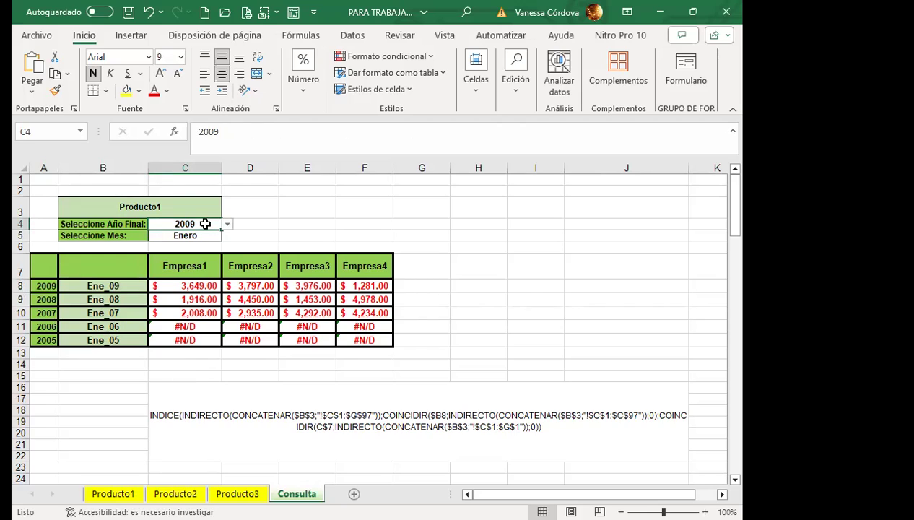
click(196, 235)
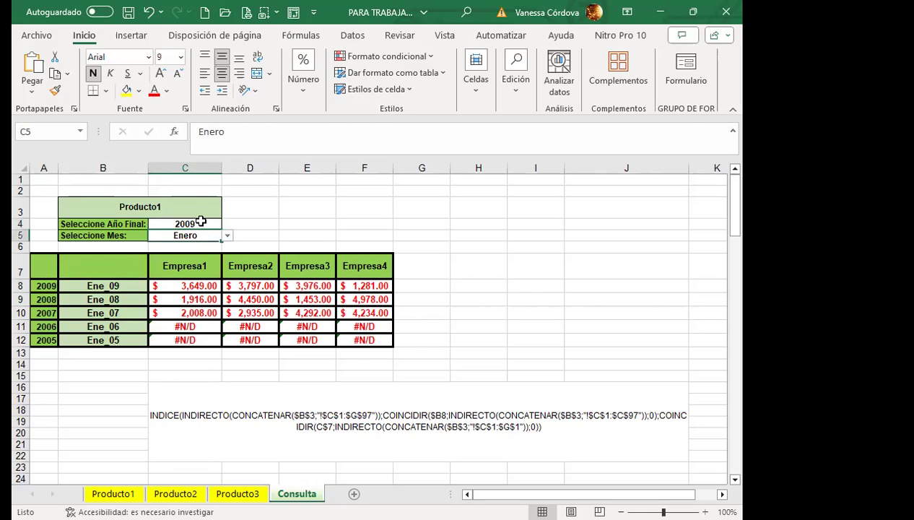
click(227, 236)
click(217, 259)
Set the final year in C4 to 2011, after briefly trying 2008.
click(217, 222)
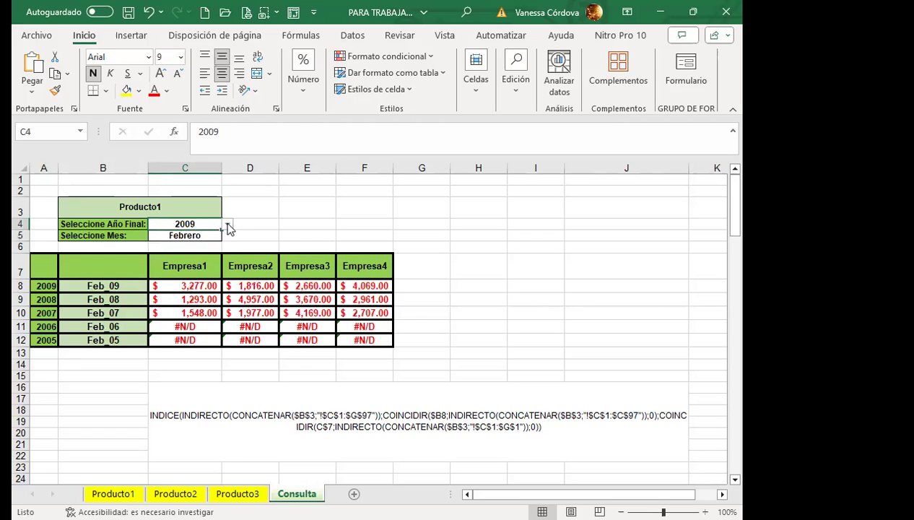
click(227, 224)
click(224, 248)
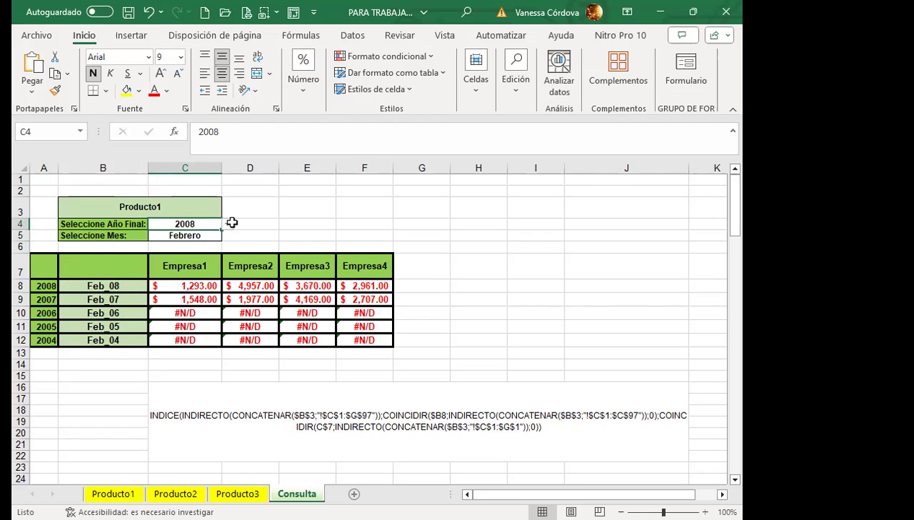
click(227, 224)
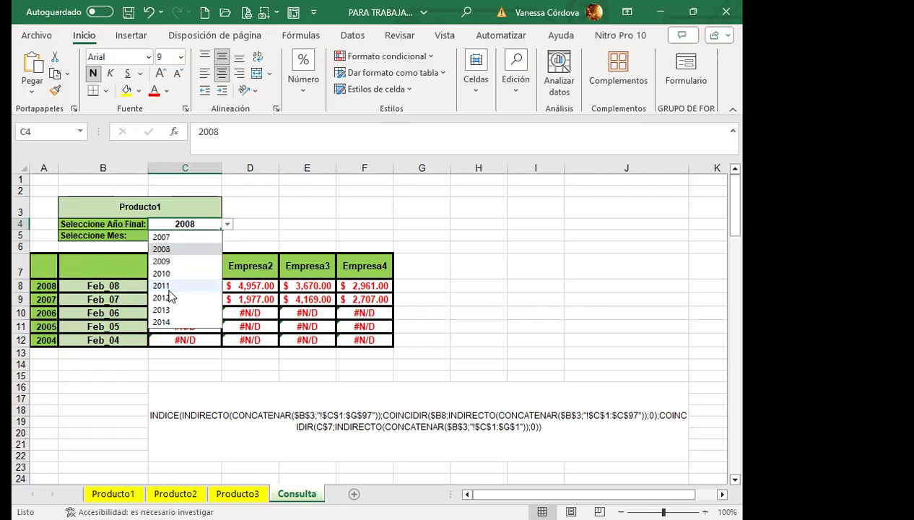
click(173, 287)
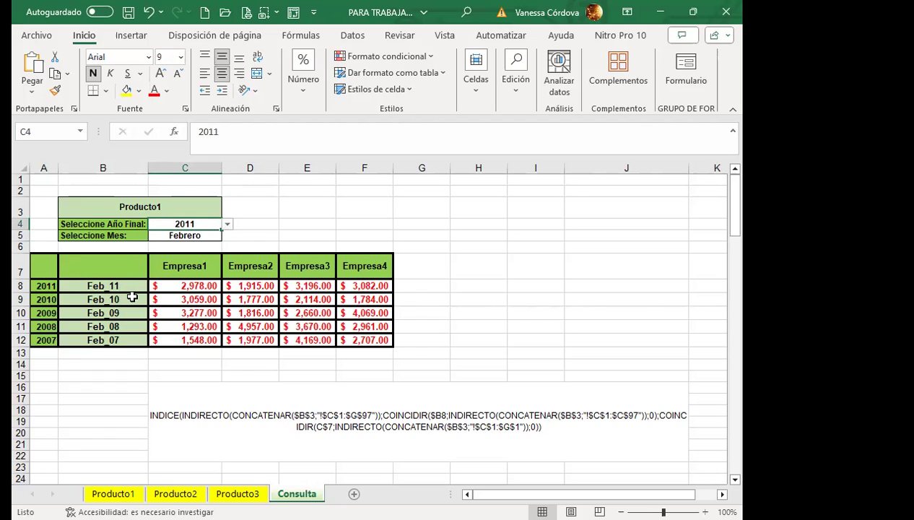
scroll(289, 318, down, 3)
click(292, 312)
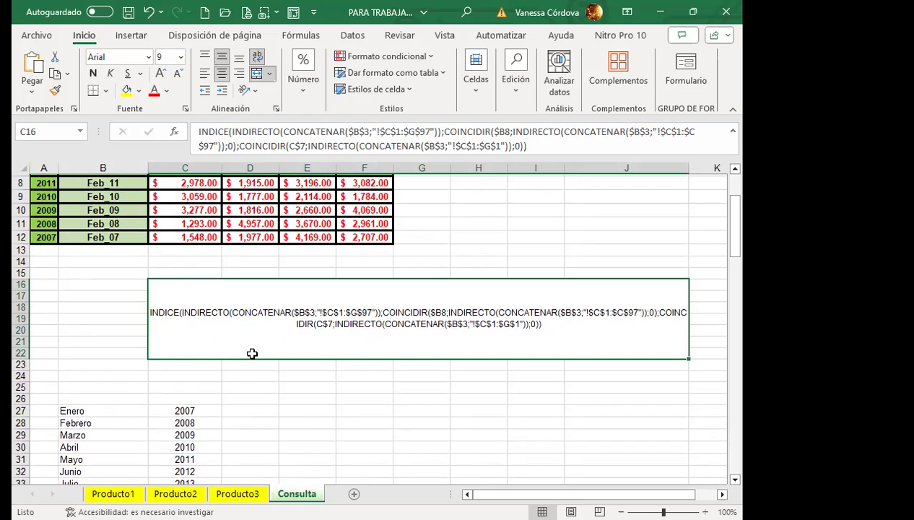
View the INDICE formula in C8 and leave it unchanged.
scroll(252, 353, up, 3)
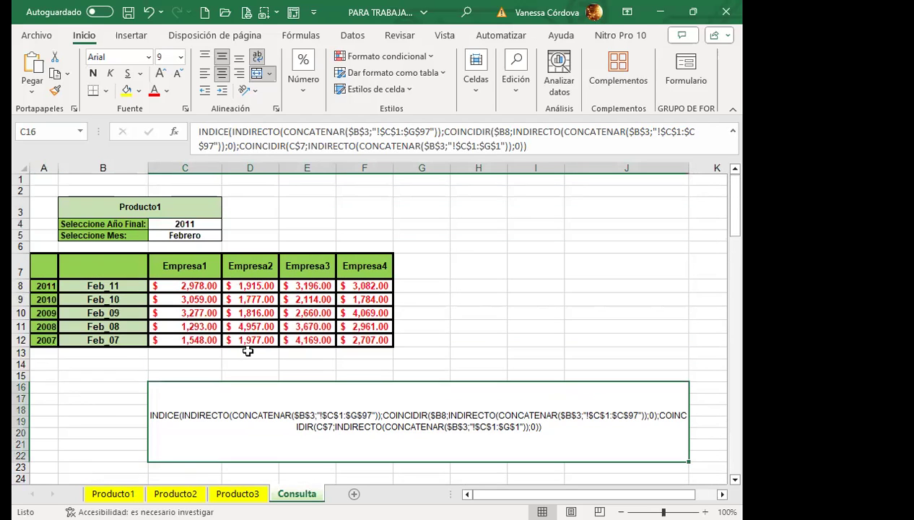
double_click(174, 288)
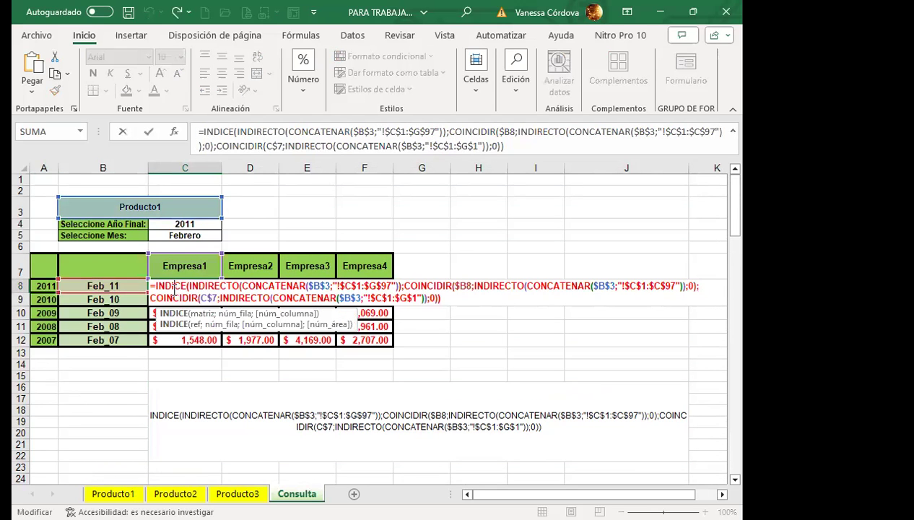
key(Escape)
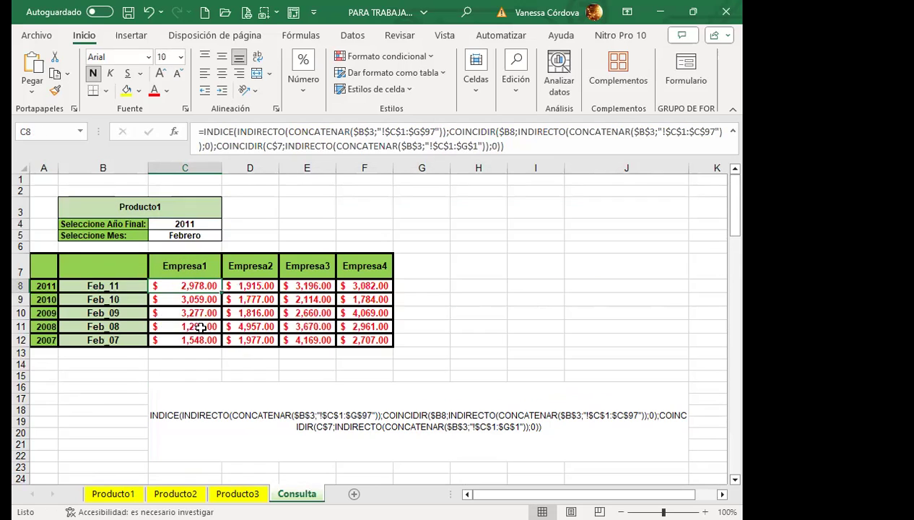
Select the word INDICE in C16's formula text and give it a red font colour.
scroll(209, 336, down, 2)
click(207, 339)
scroll(207, 339, down, 1)
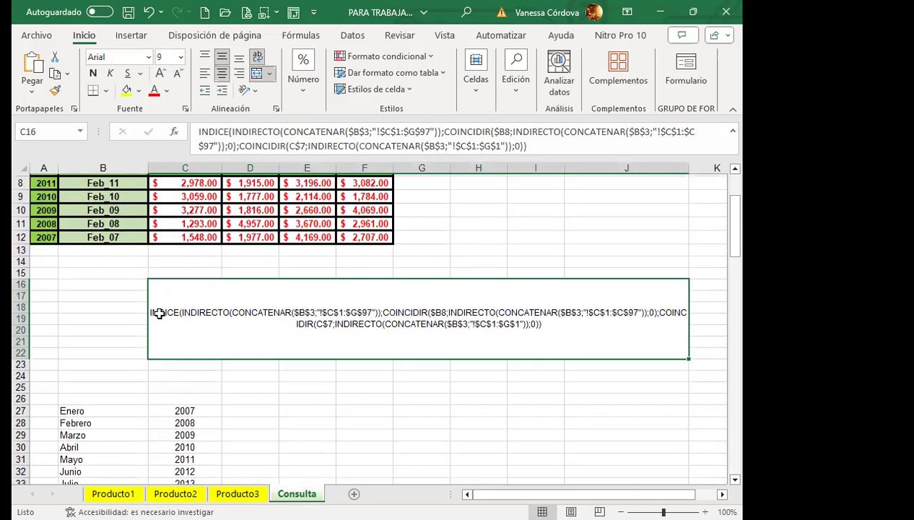
double_click(183, 316)
drag(183, 317, 211, 315)
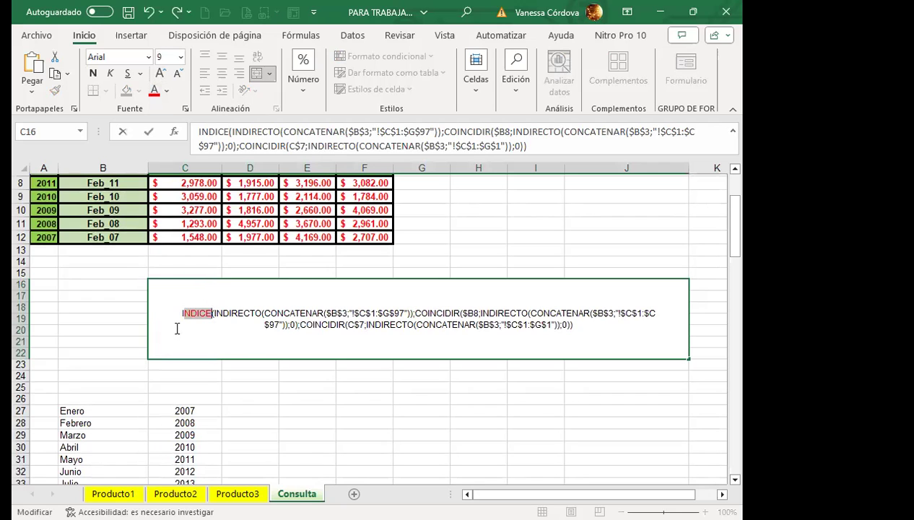
drag(182, 313, 191, 314)
click(72, 343)
click(187, 317)
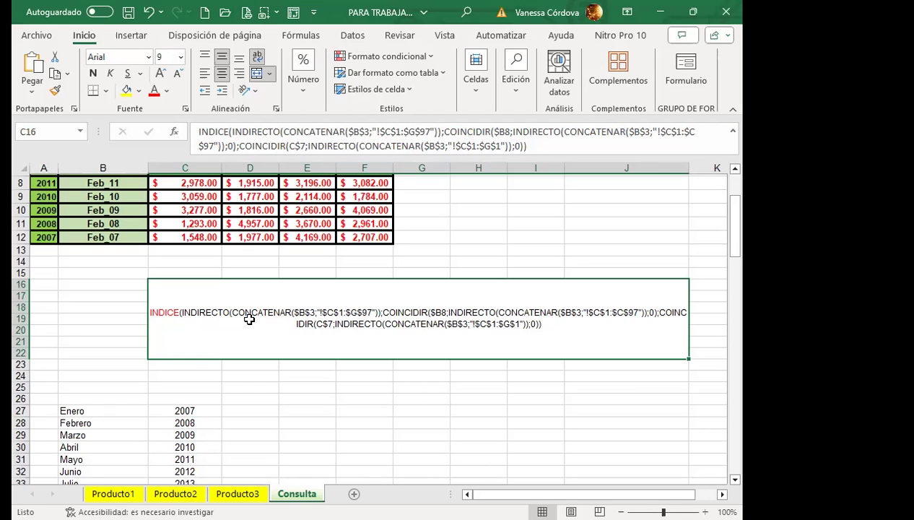
scroll(248, 319, up, 3)
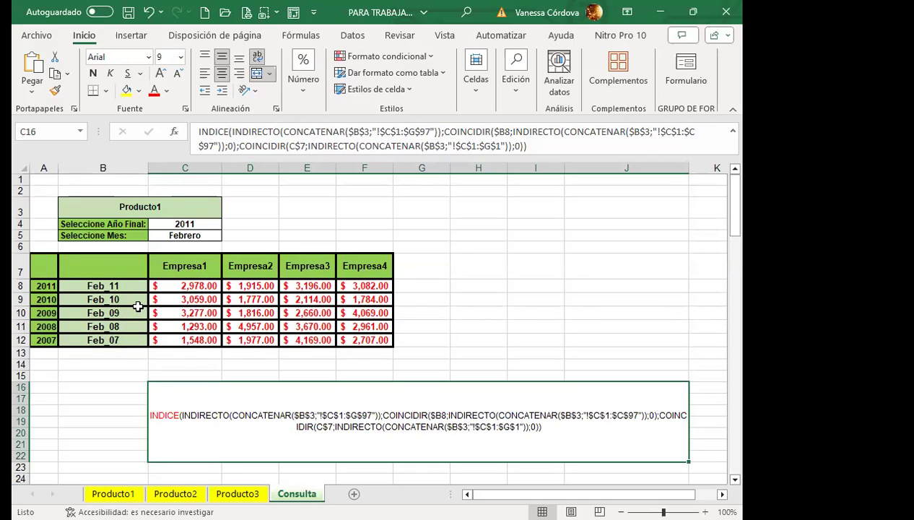
click(117, 494)
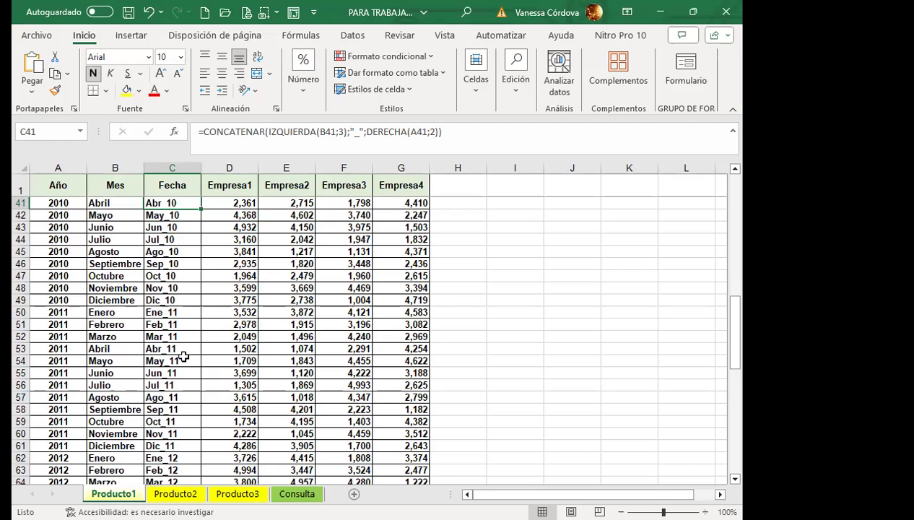
click(285, 486)
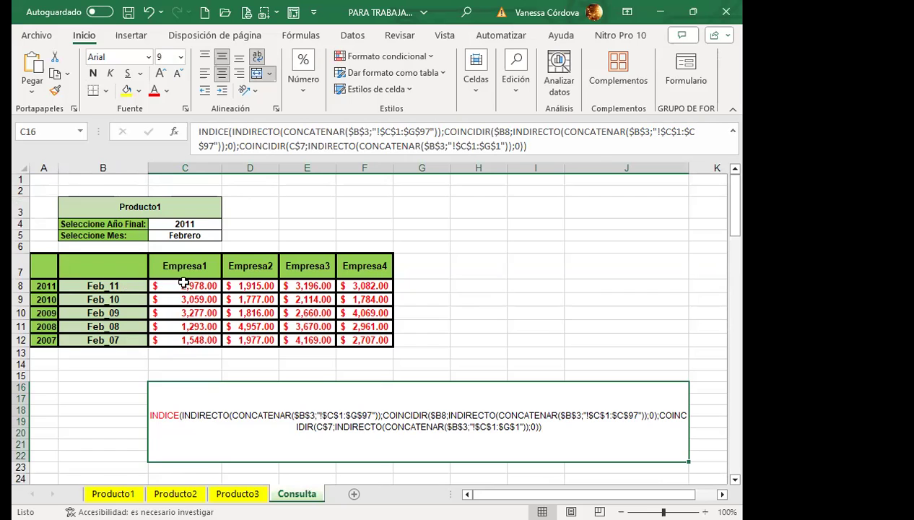
scroll(217, 325, down, 2)
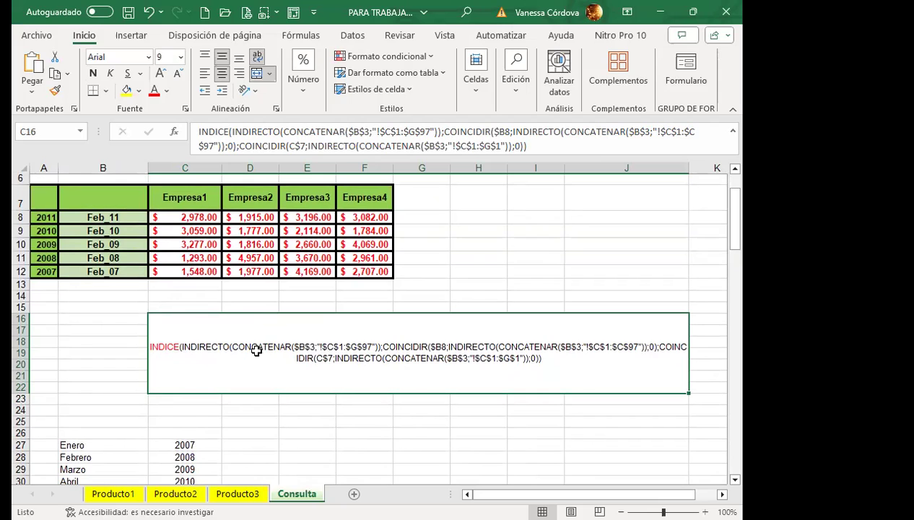
scroll(209, 267, up, 2)
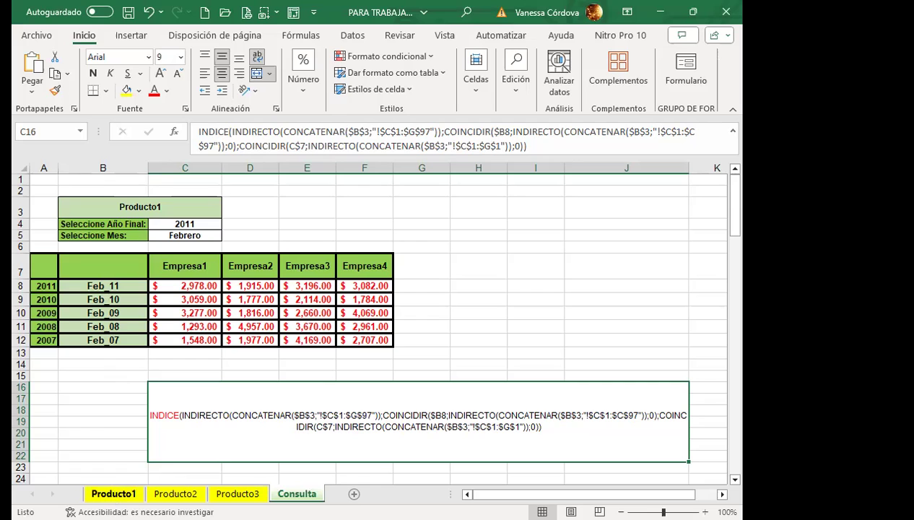
scroll(213, 317, down, 2)
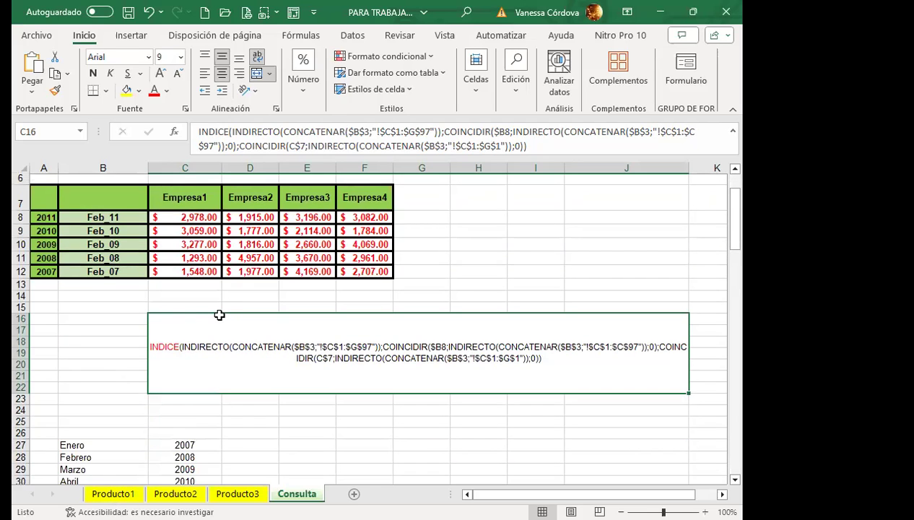
scroll(180, 255, up, 2)
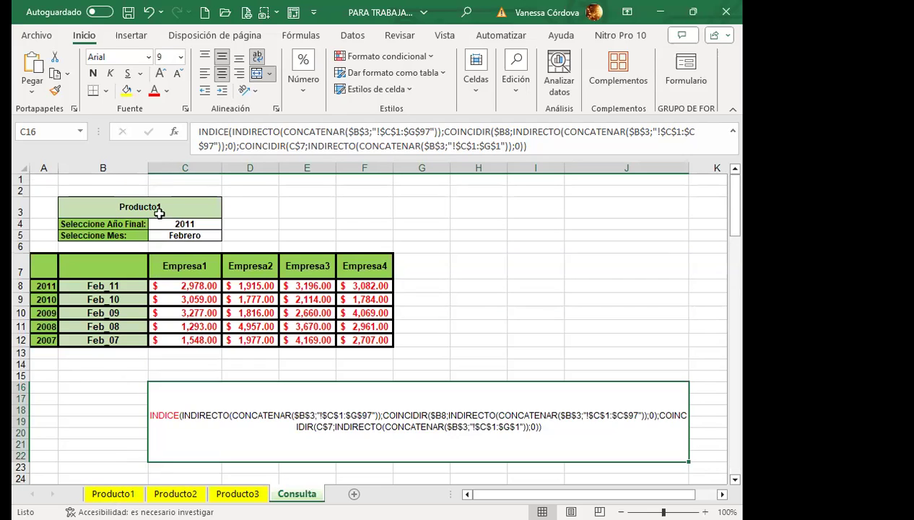
click(174, 210)
scroll(175, 208, down, 2)
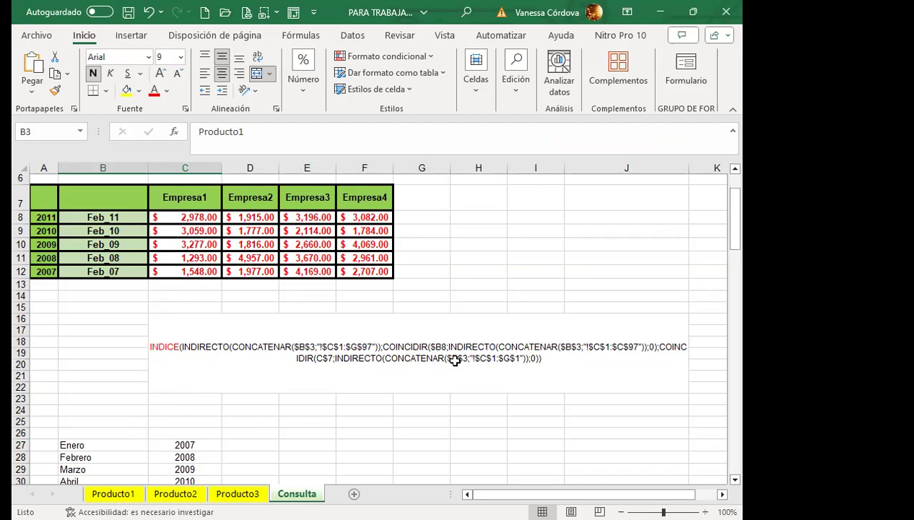
scroll(245, 304, up, 2)
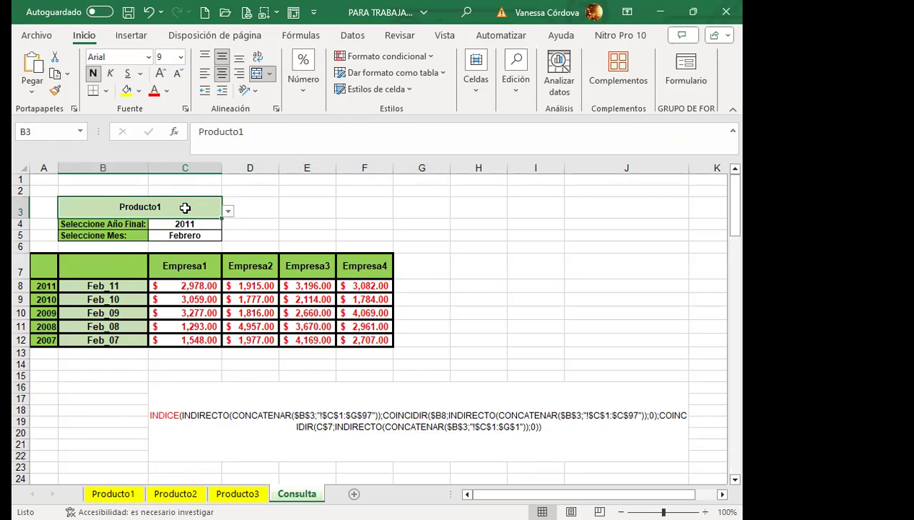
scroll(185, 208, down, 3)
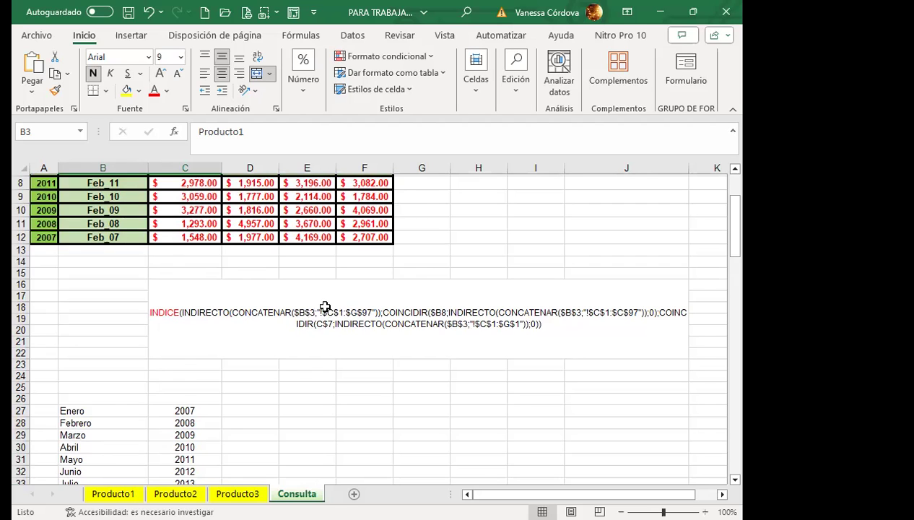
scroll(232, 291, up, 2)
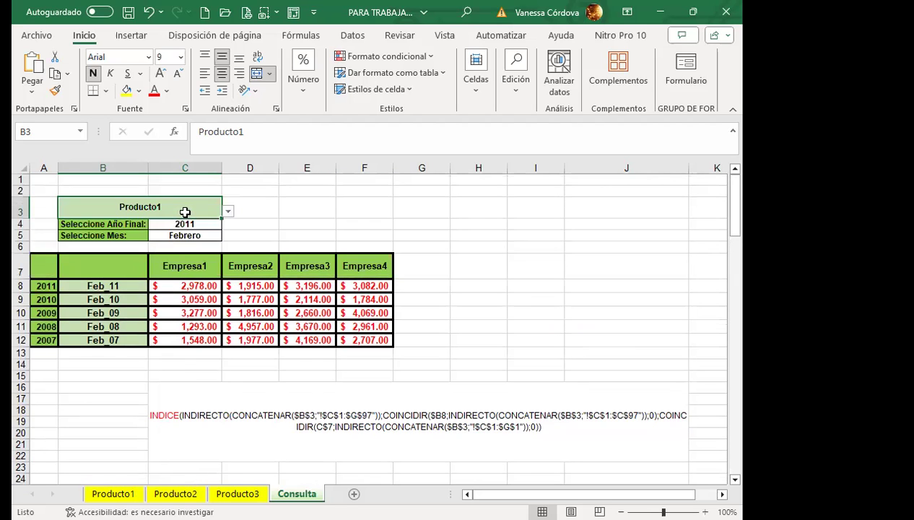
scroll(325, 395, down, 2)
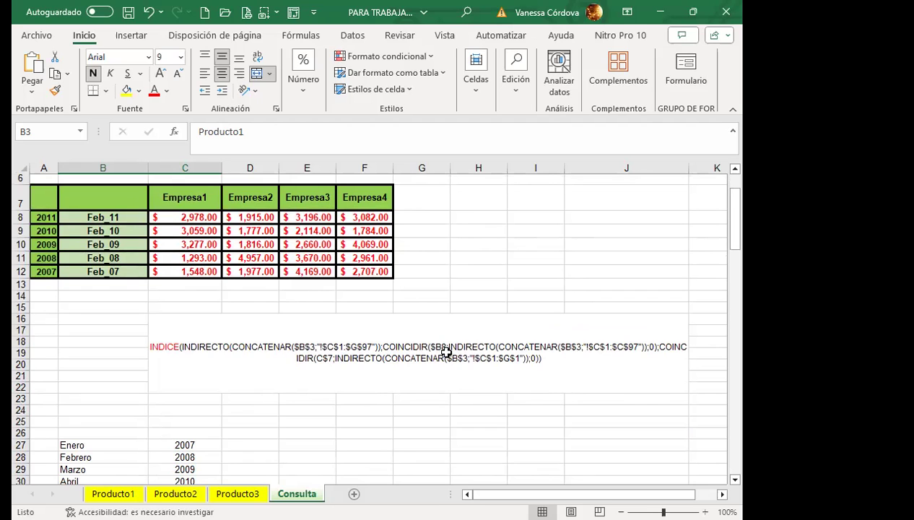
scroll(444, 350, up, 1)
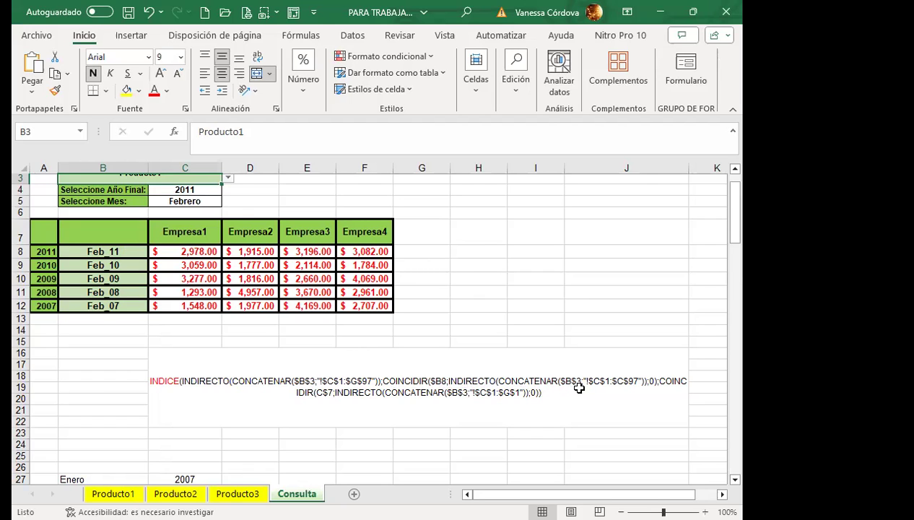
scroll(214, 216, up, 1)
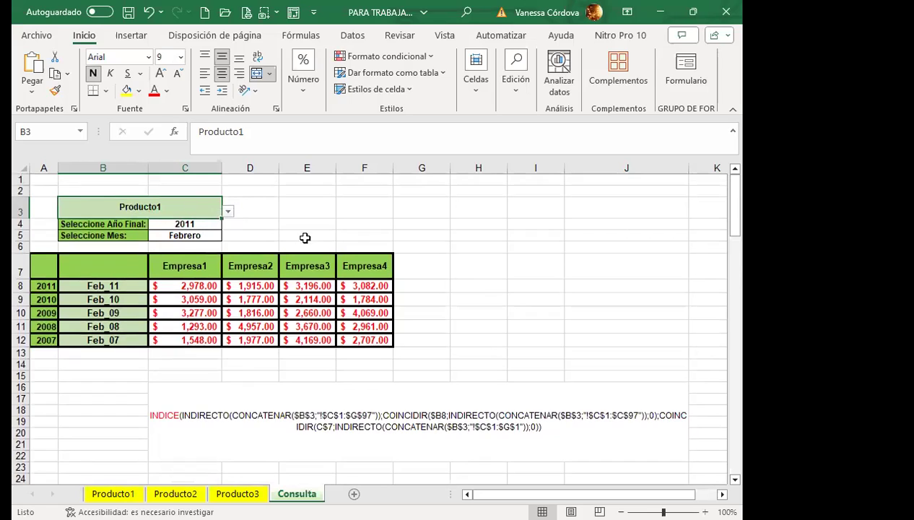
scroll(284, 388, down, 2)
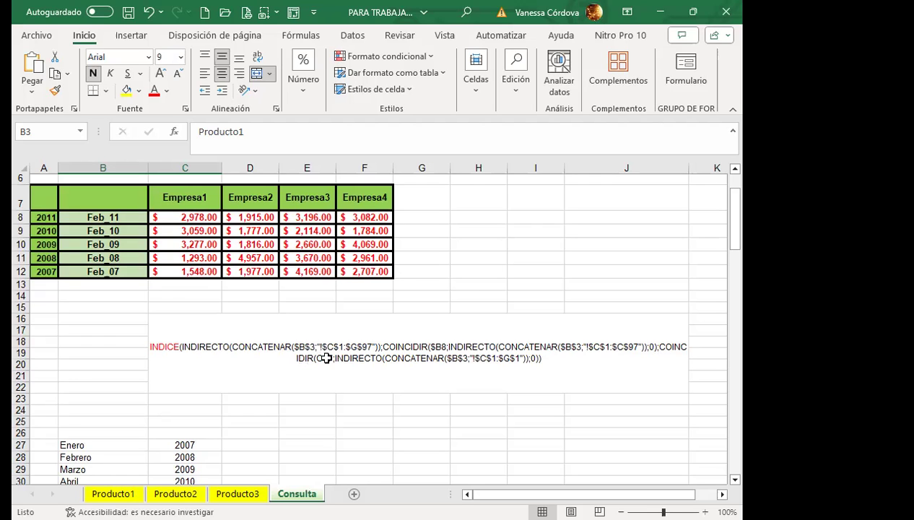
scroll(181, 307, up, 2)
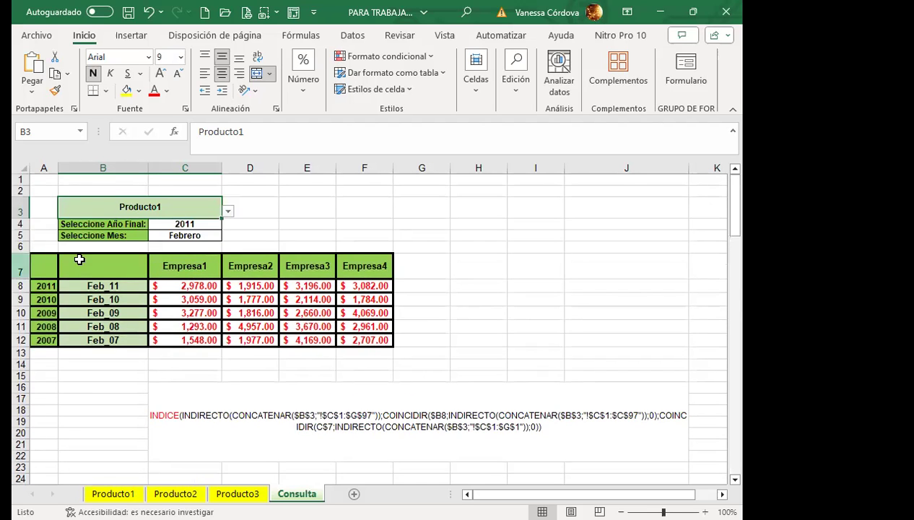
scroll(202, 268, down, 1)
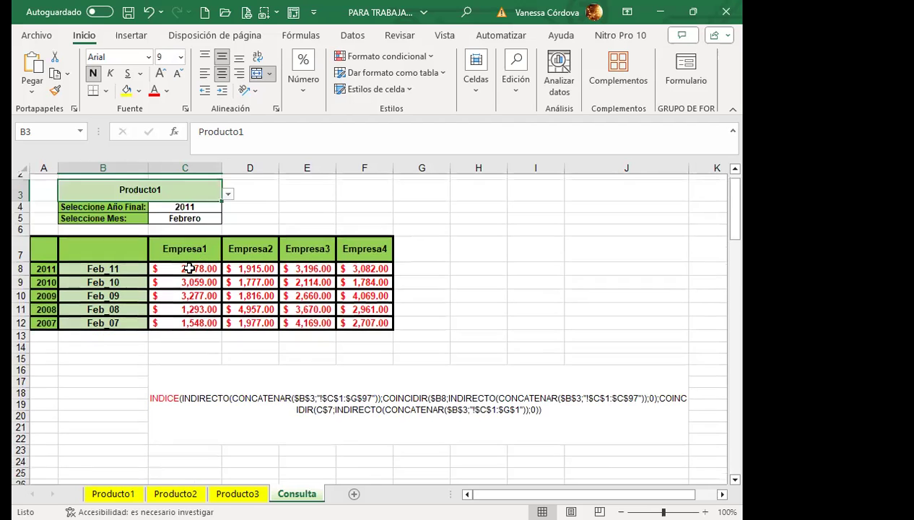
scroll(317, 361, down, 1)
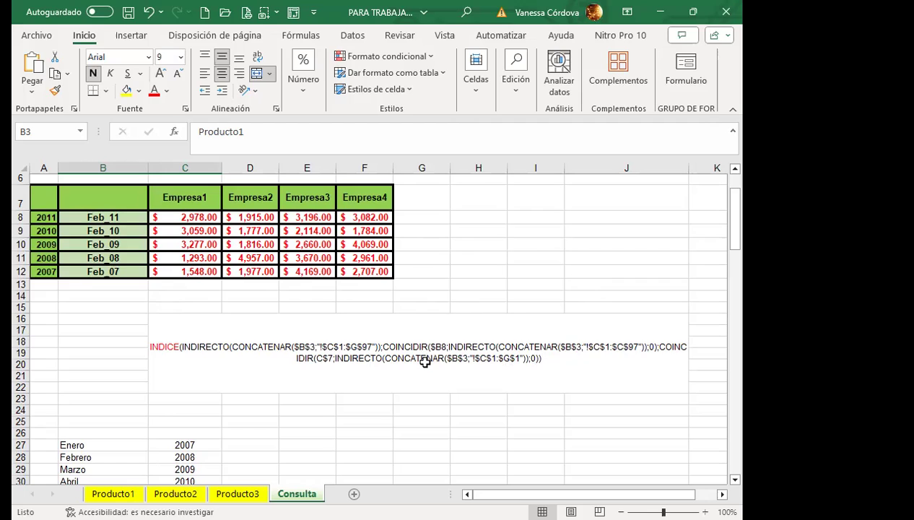
click(179, 219)
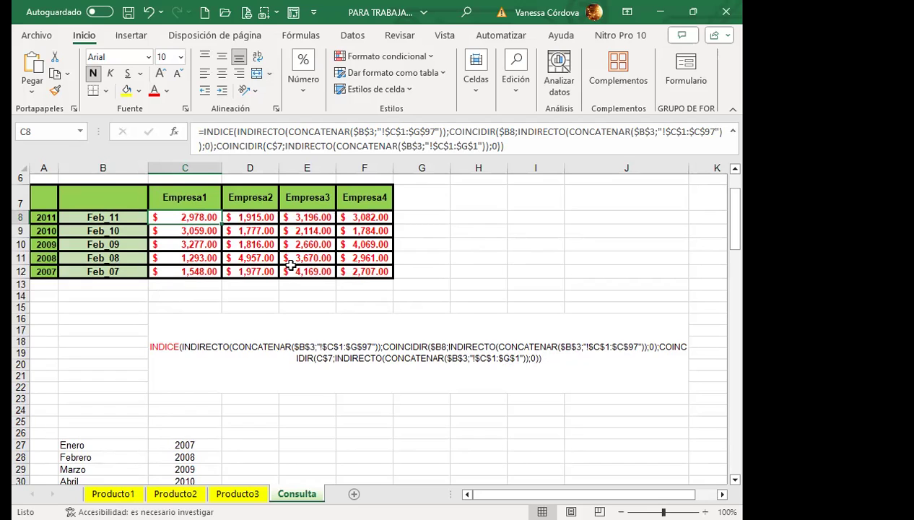
click(323, 325)
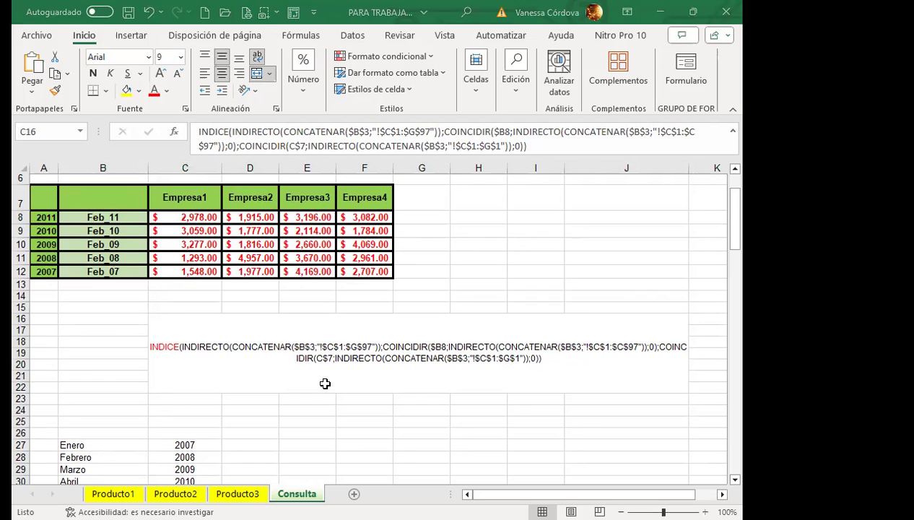
click(394, 355)
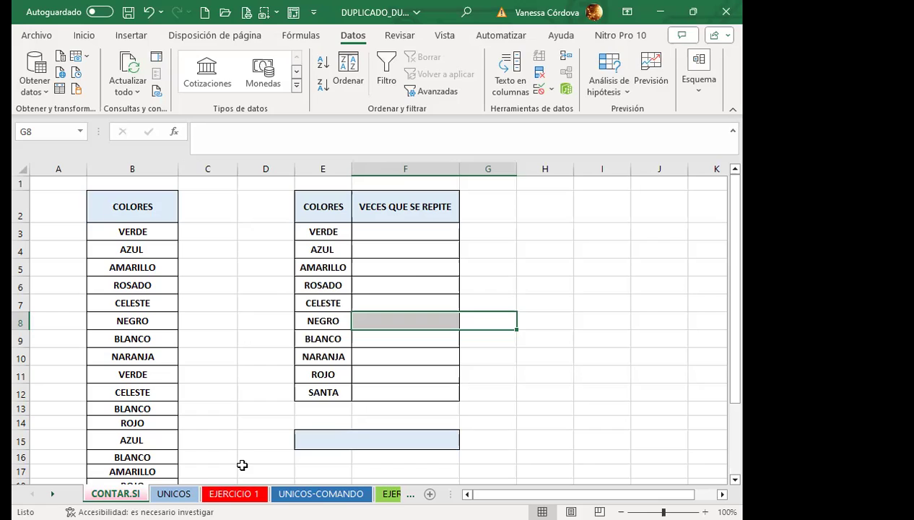
Select cell F5 in the VECES QUE SE REPITE column of the CONTAR.SI sheet.
click(413, 271)
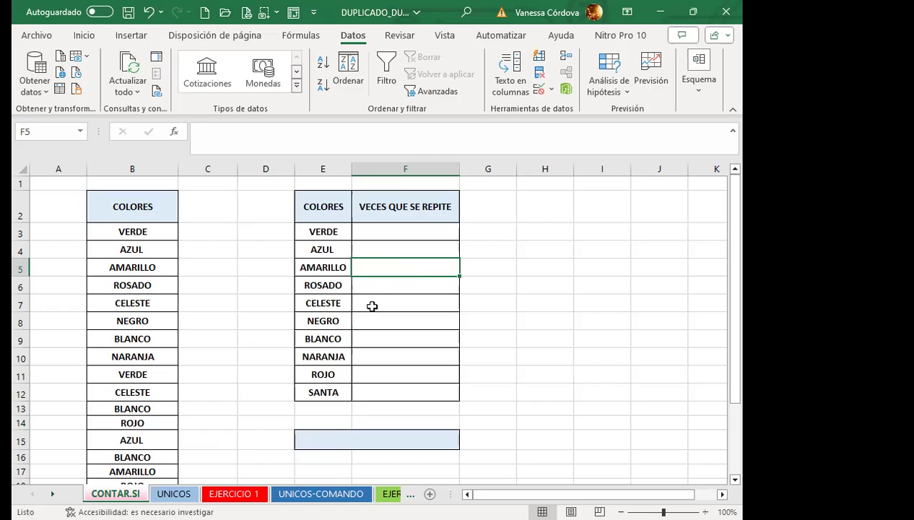
Enter =CONTAR.SI($B$3:$B$24;E3) in F3, returning 2 for VERDE.
click(394, 237)
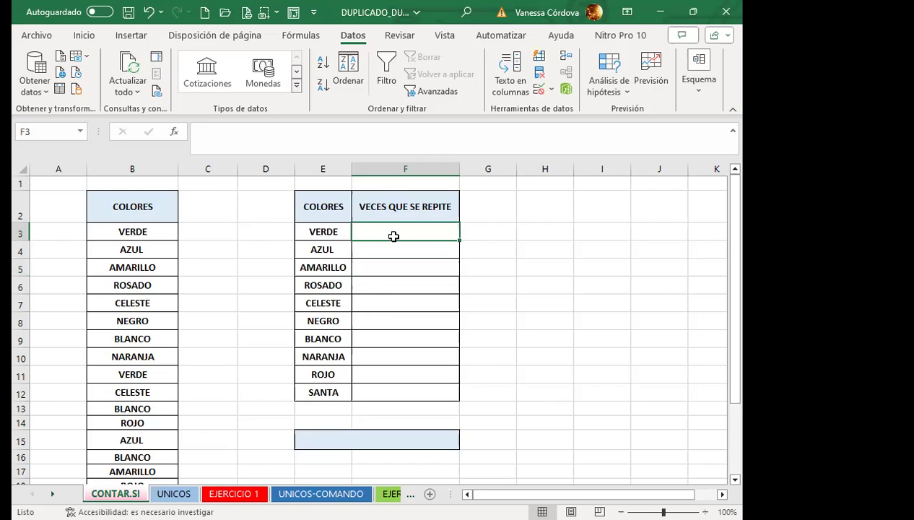
text(=C)
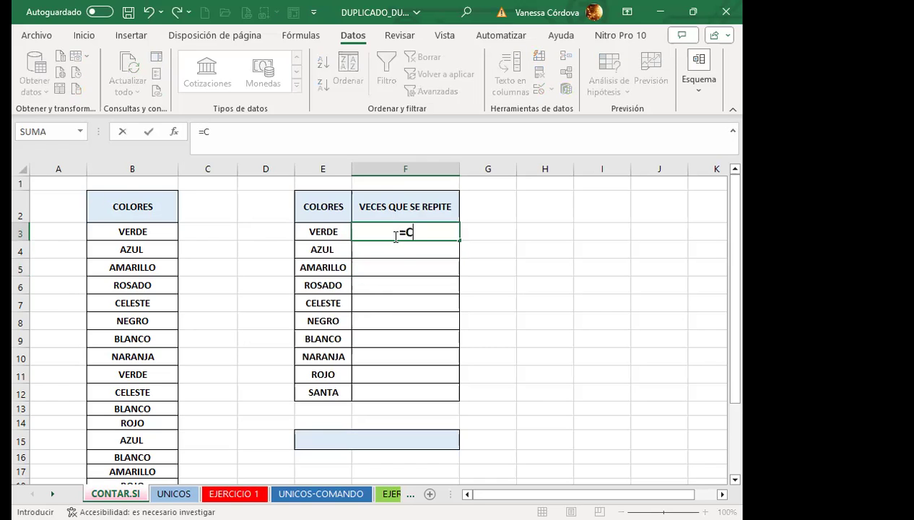
text(ON)
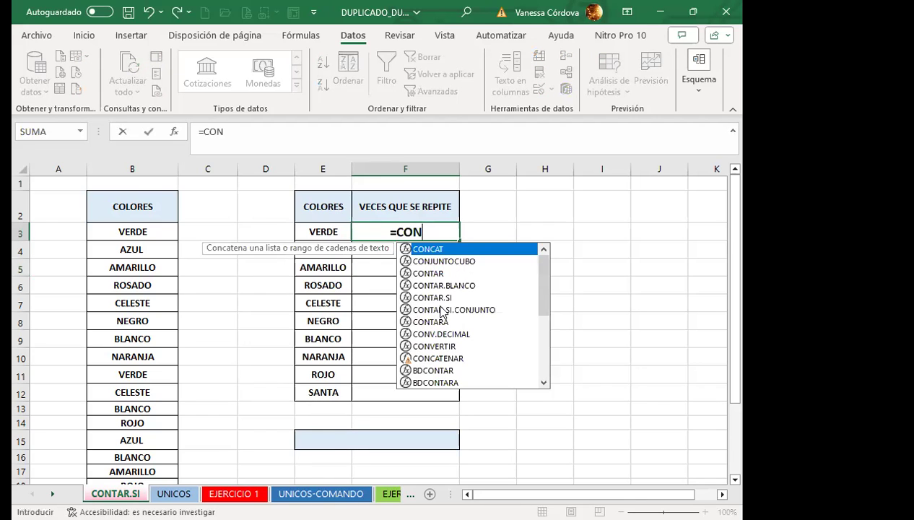
key(Tab)
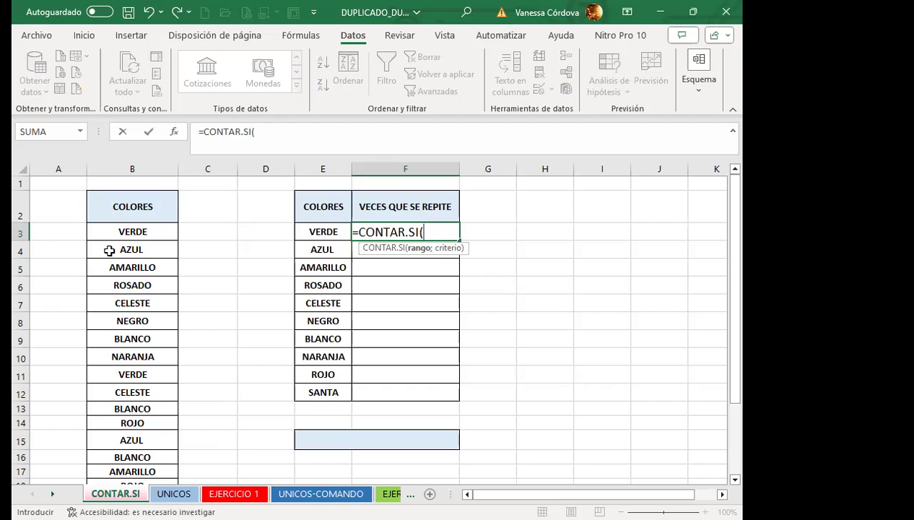
click(131, 231)
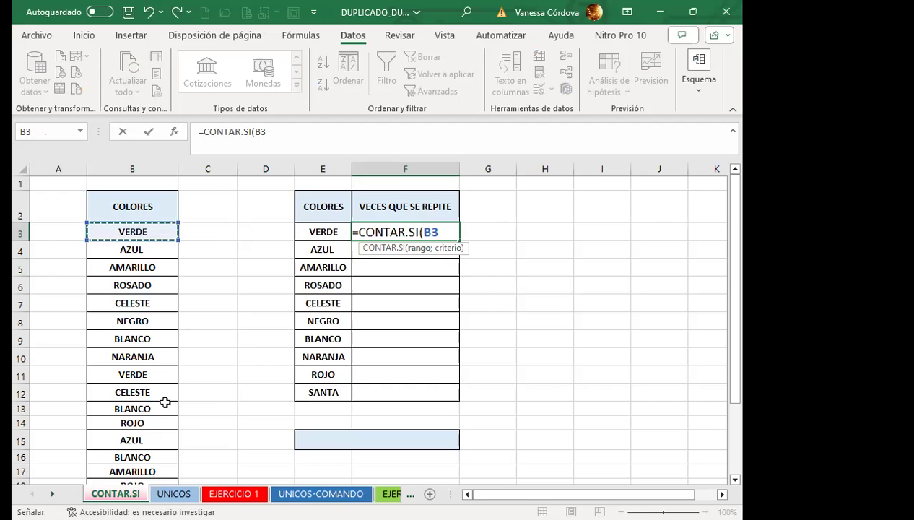
key(ctrl+shift+Down)
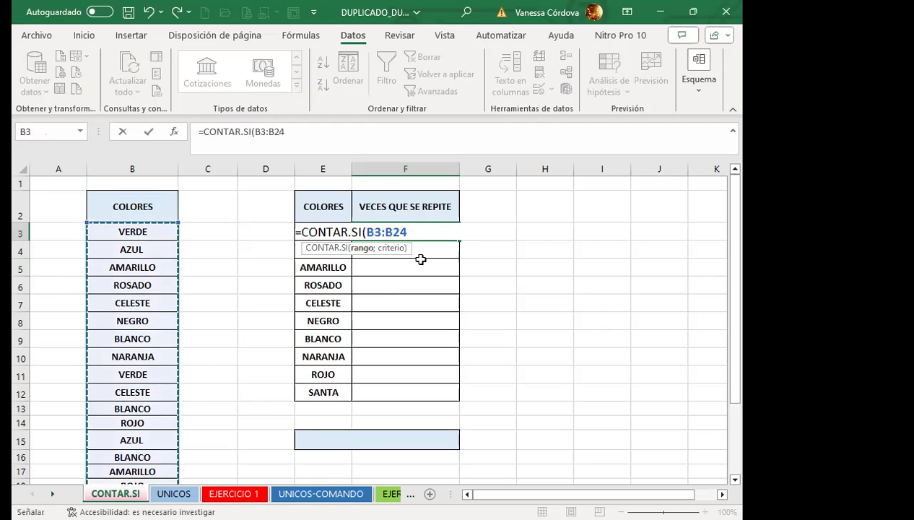
key(F4)
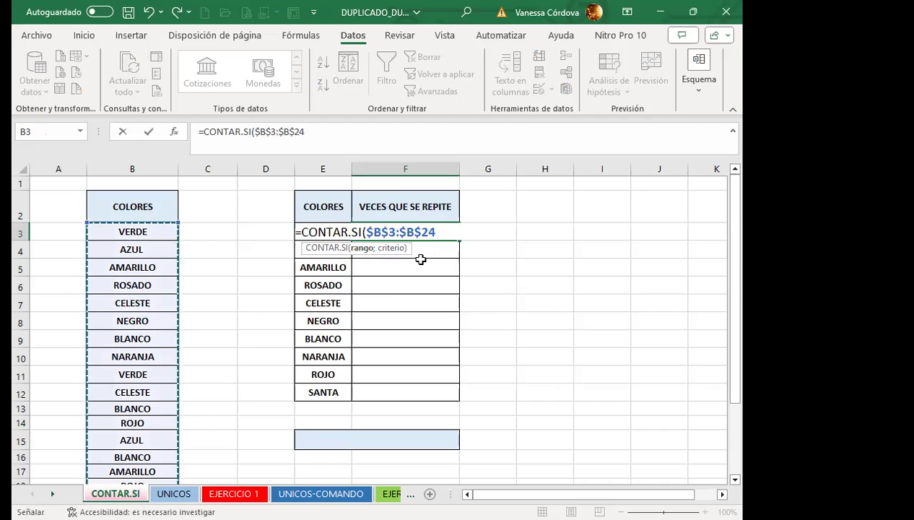
text(;)
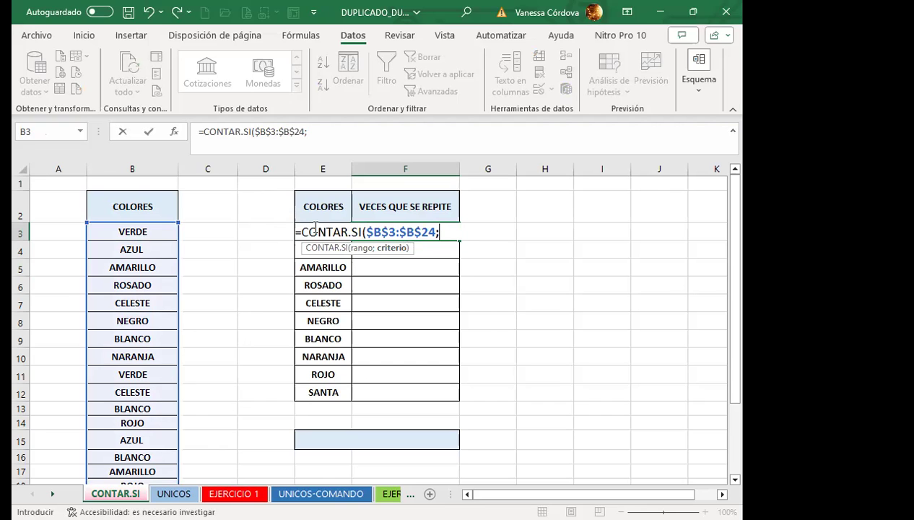
click(316, 227)
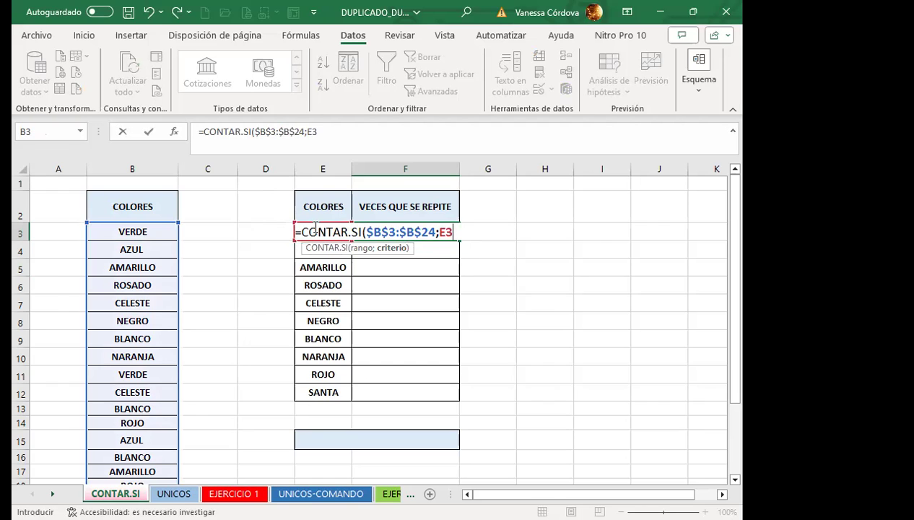
text())
key(Return)
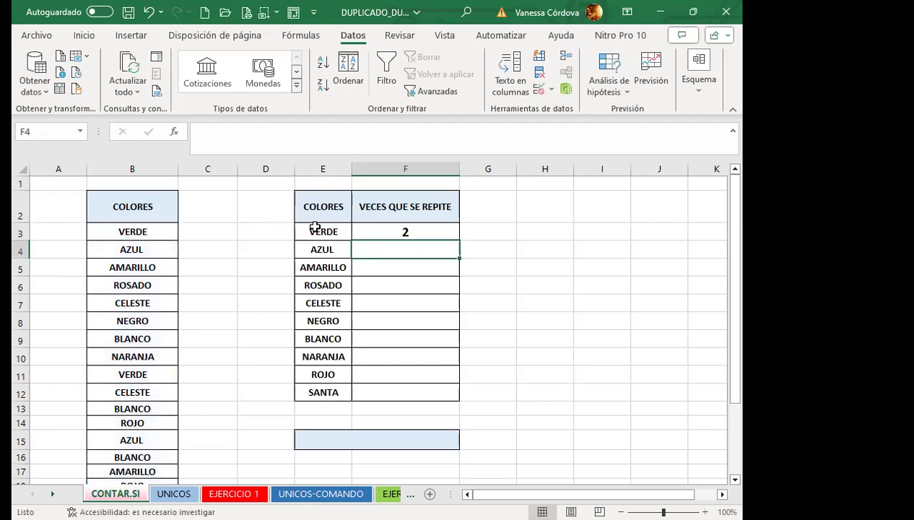
click(368, 228)
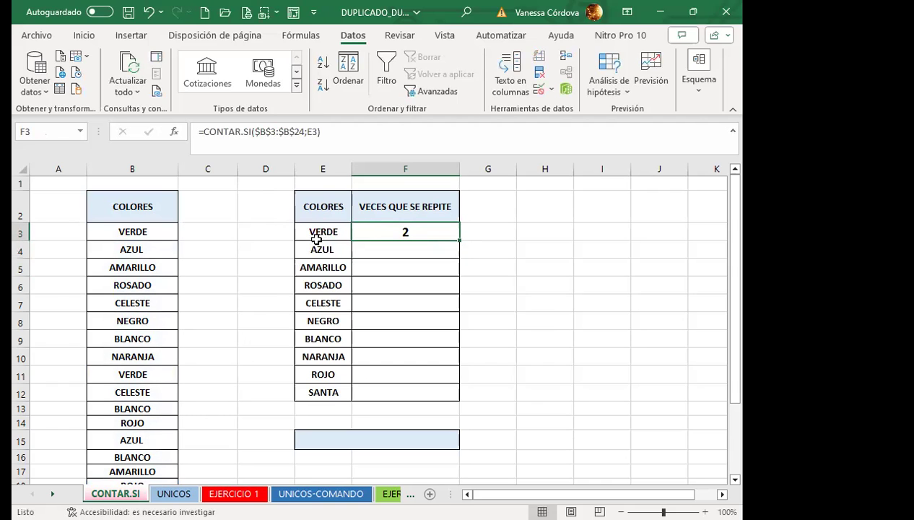
Compare the two VERDE entries in B3 and B11 of the colour list.
click(134, 231)
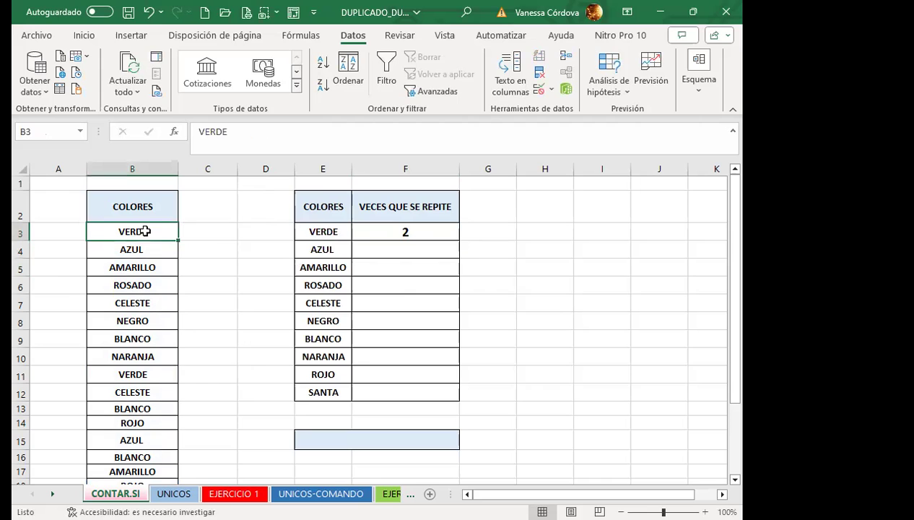
scroll(171, 274, down, 1)
scroll(149, 339, down, 1)
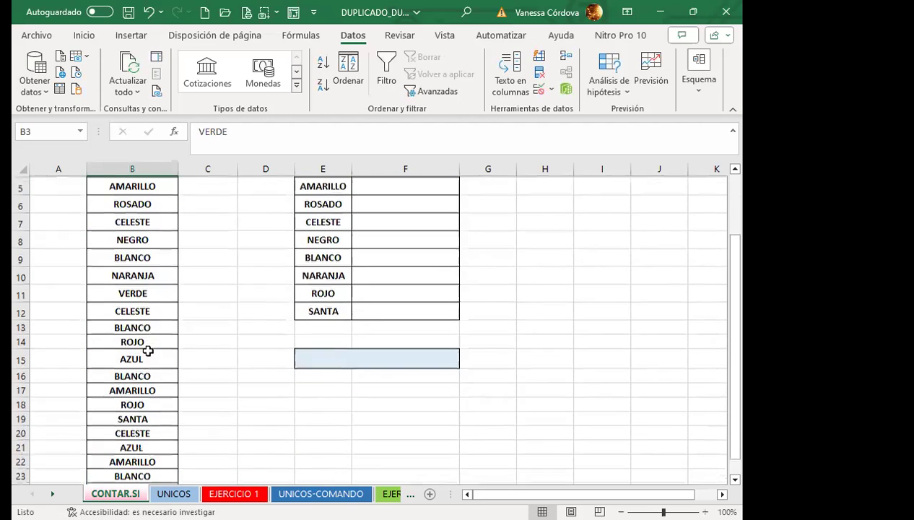
click(149, 290)
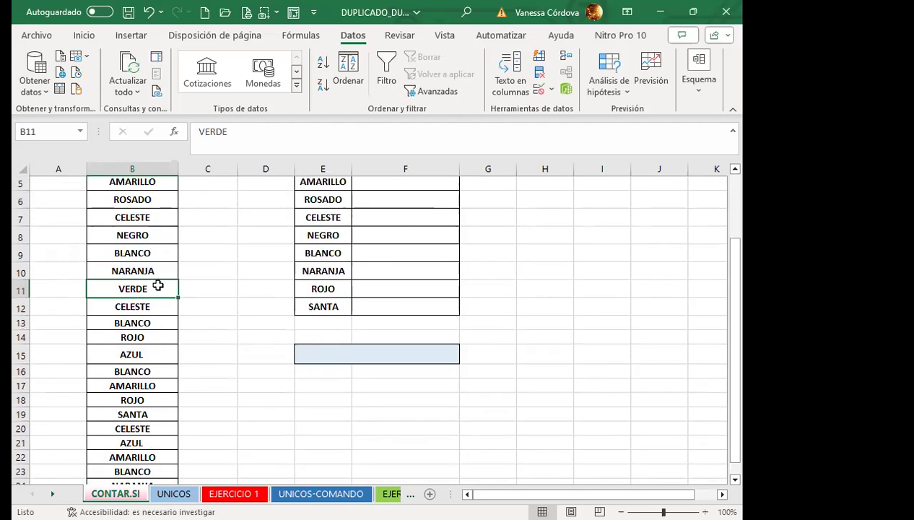
scroll(168, 263, up, 2)
ctrl+click(164, 235)
scroll(137, 369, down, 3)
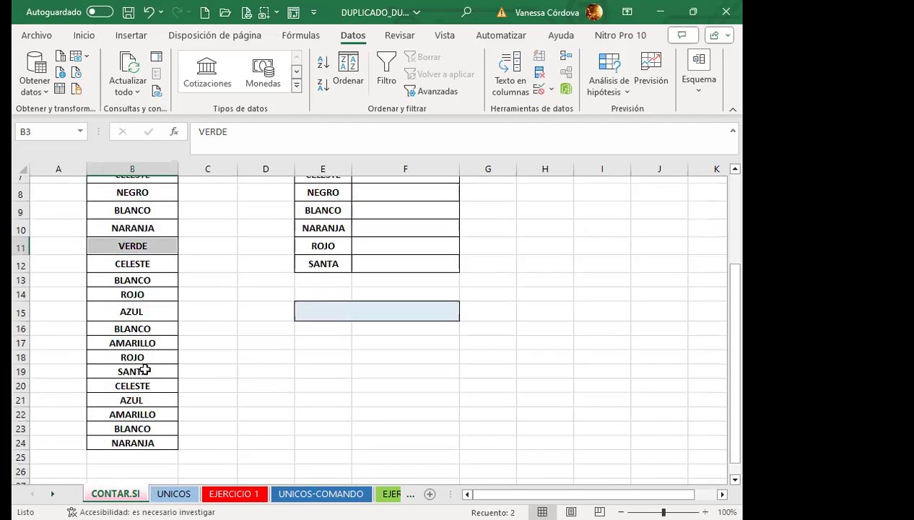
scroll(151, 375, down, 2)
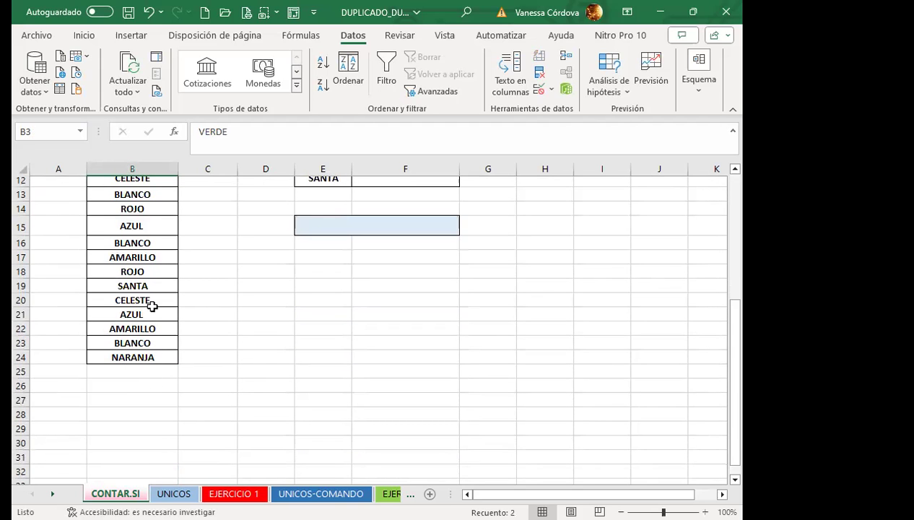
scroll(149, 282, up, 2)
scroll(148, 267, up, 2)
Copy the CONTAR.SI count formula from F3 down to F12, e.g. AZUL 3, BLANCO 4.
click(427, 230)
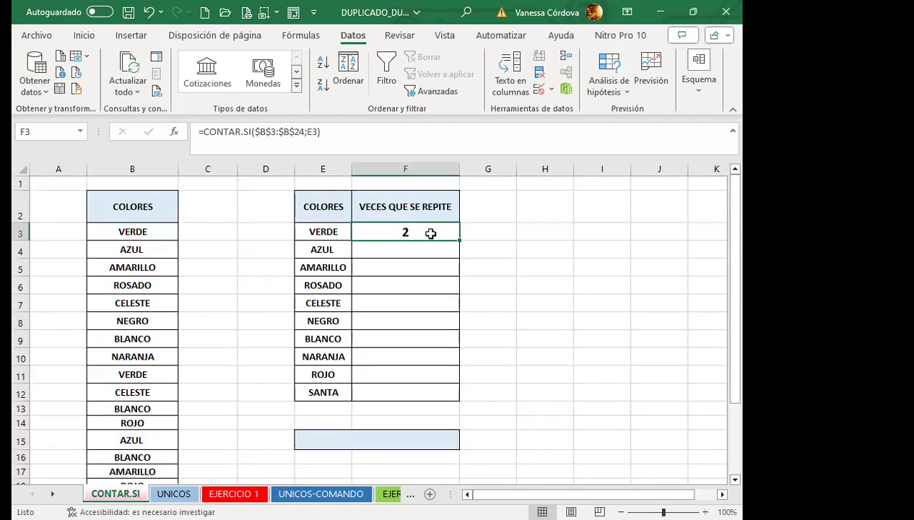
mouse_move(459, 239)
mouse_down()
mouse_move(478, 392)
mouse_move(463, 397)
mouse_up()
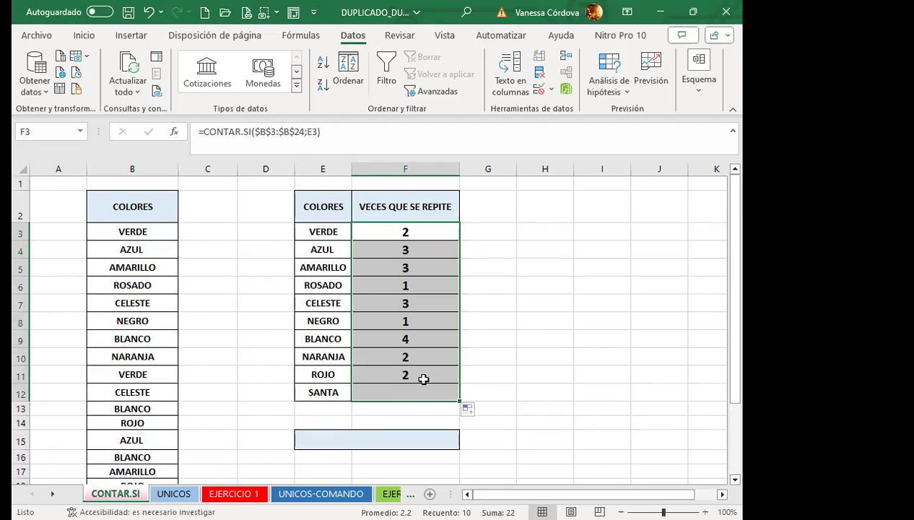
click(384, 248)
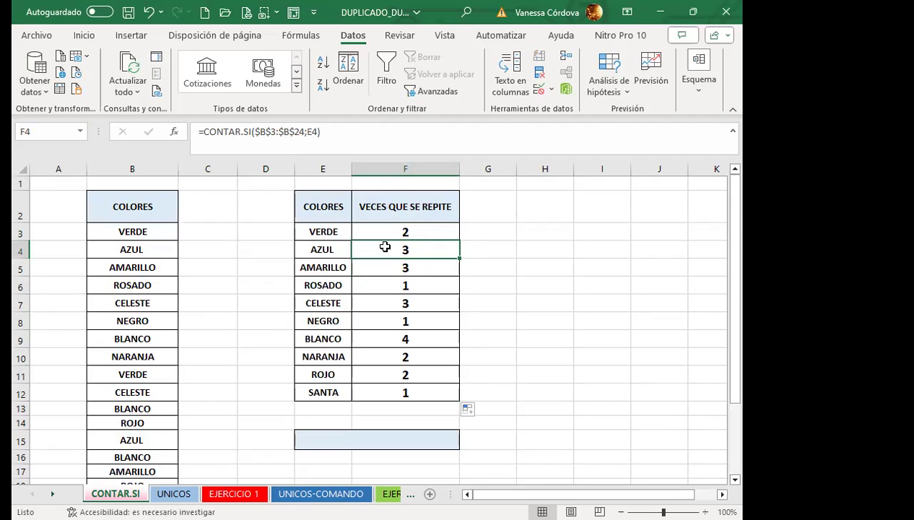
scroll(351, 322, down, 2)
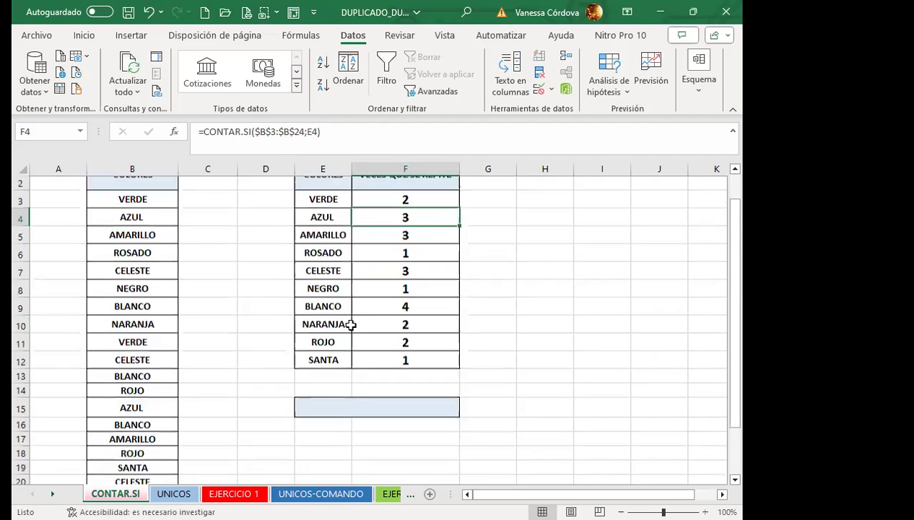
Enter =CONTAR.SI.CONJUNTO(B3:B24,"CELESTE") in E15.
click(325, 396)
text(=)
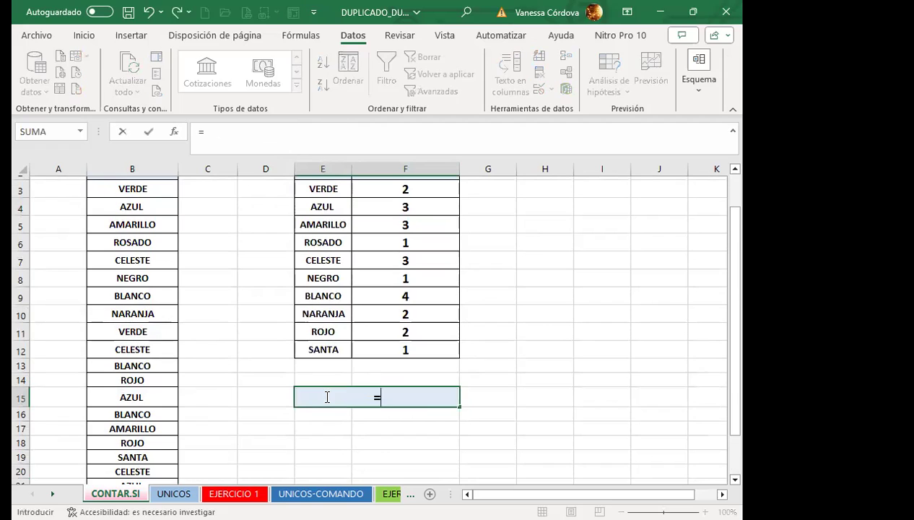
text(C)
text(ONTAR)
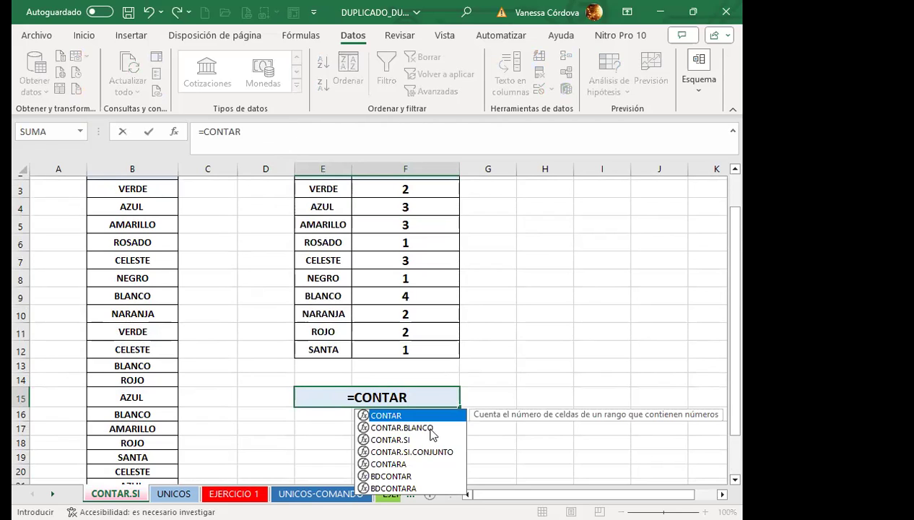
click(417, 452)
key(Tab)
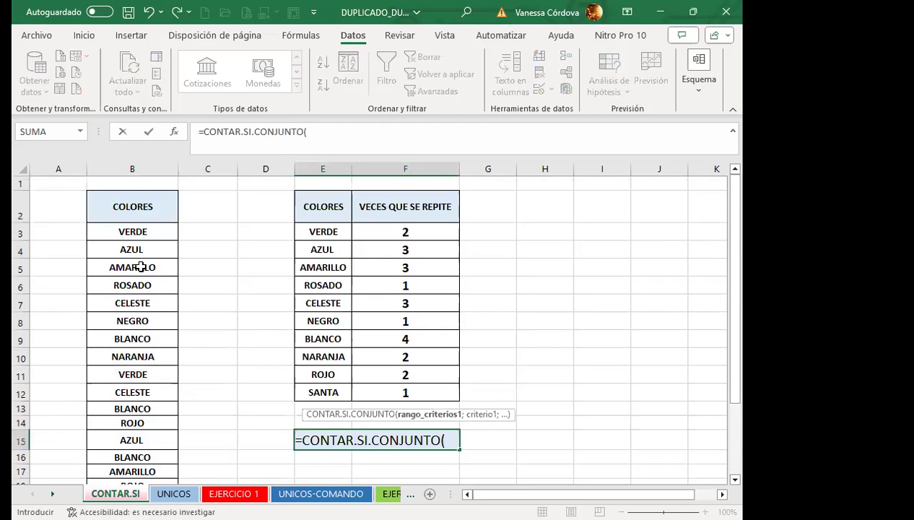
click(162, 235)
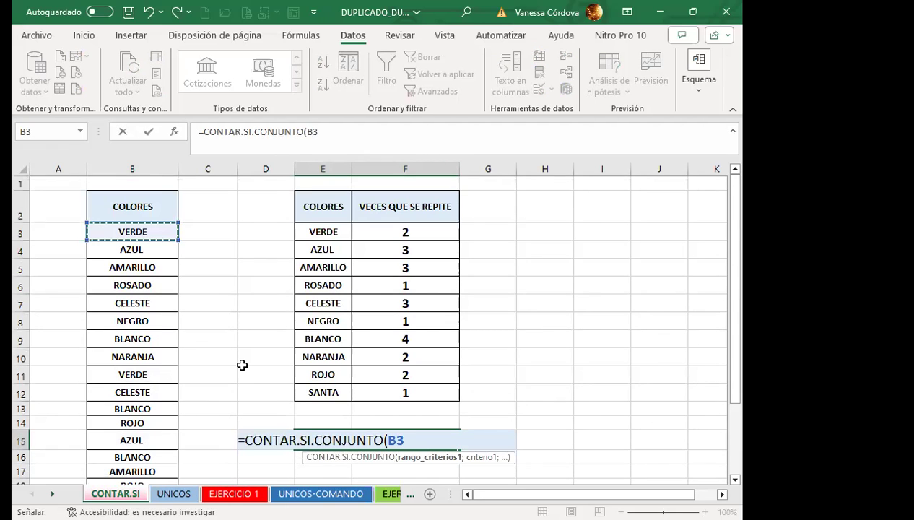
key(ctrl+shift+Down)
text(:B24,)
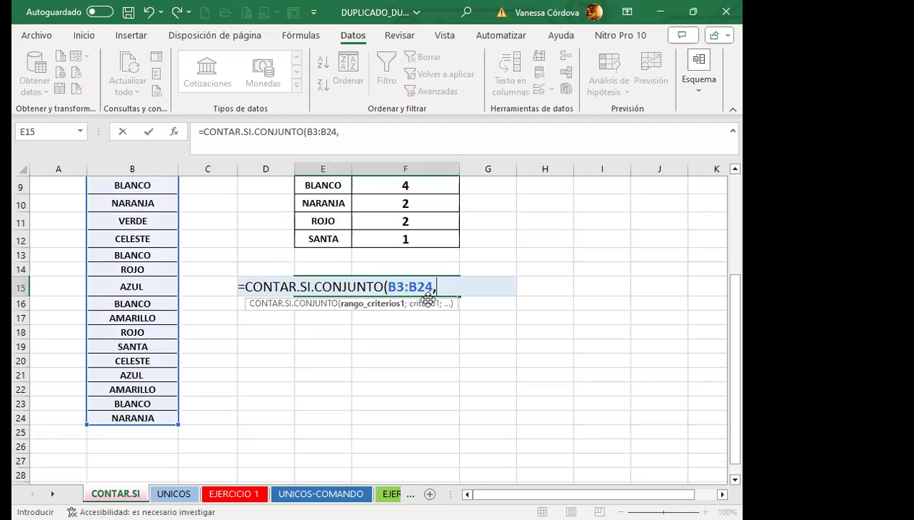
text(")
text(CELESTE"))
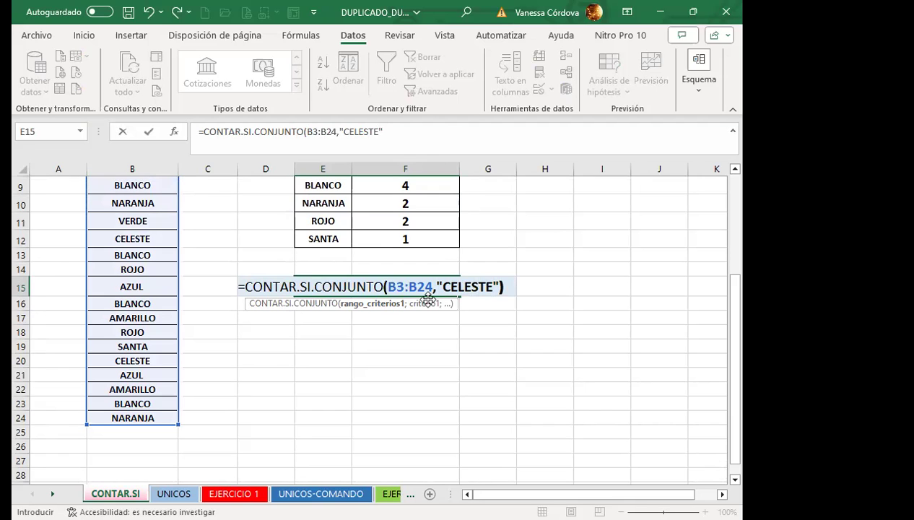
Fix the separator after B3:B24 to ';' so the E15 formula returns 3.
key(Return)
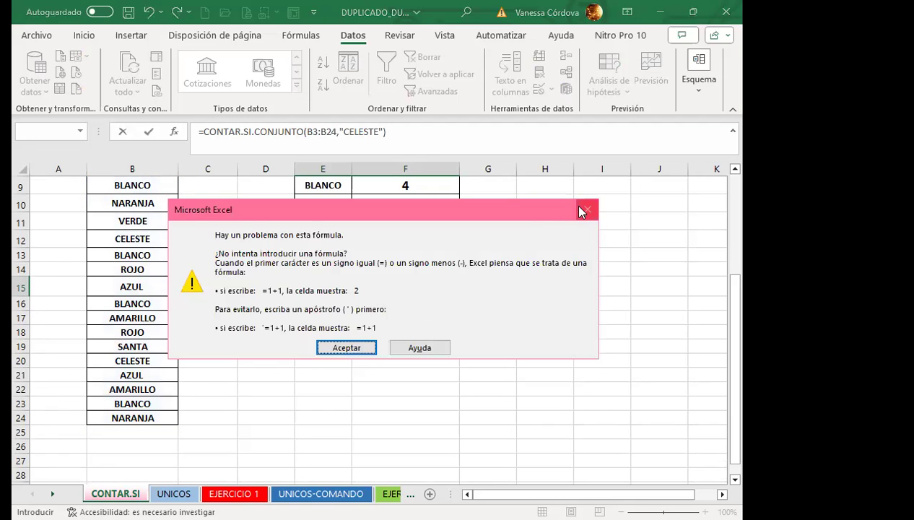
key(Return)
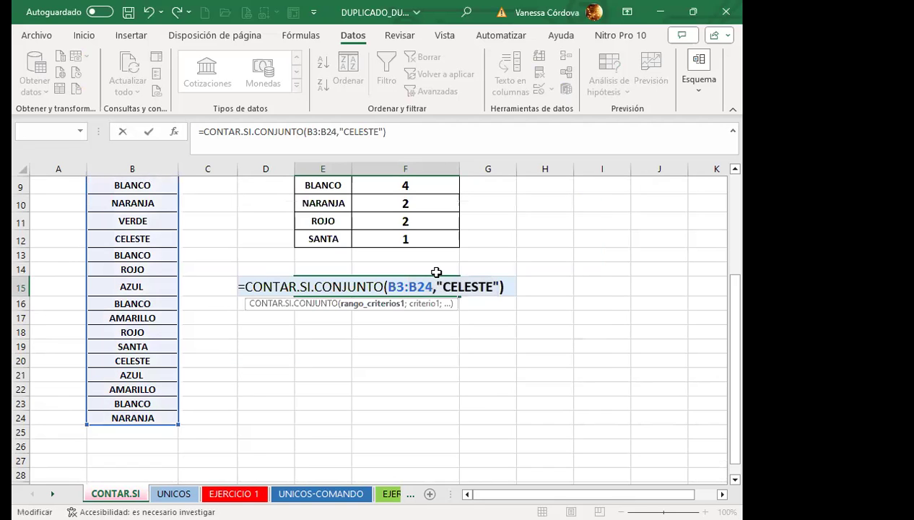
key(BackSpace)
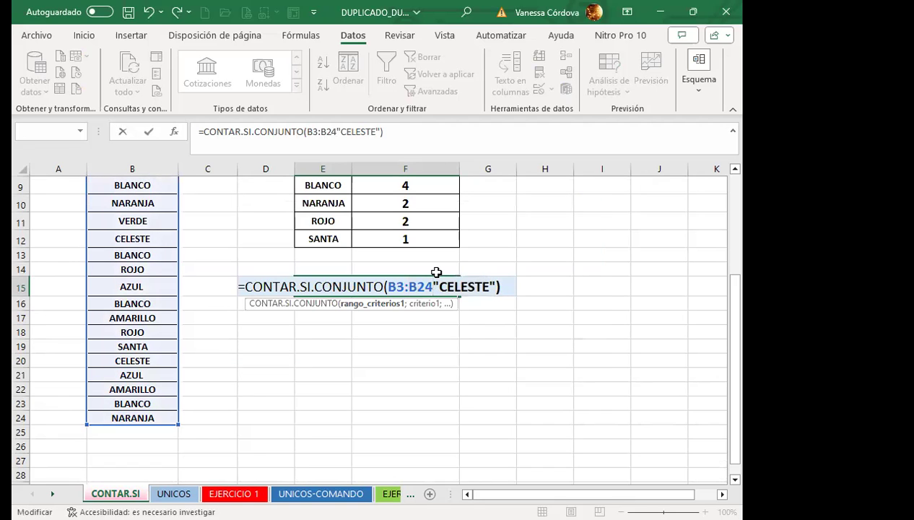
text(;)
key(Return)
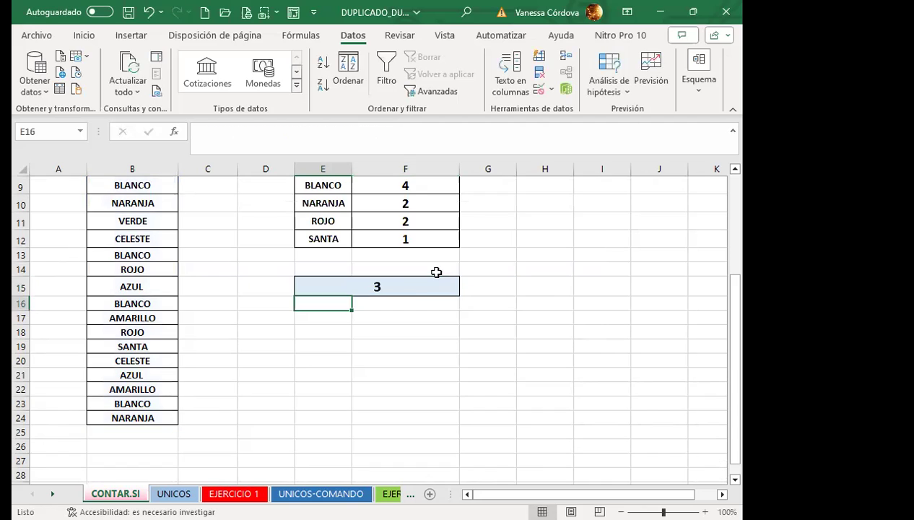
Review the E15 total and the CELESTE, ROSADO and SANTA counts in the table.
click(408, 295)
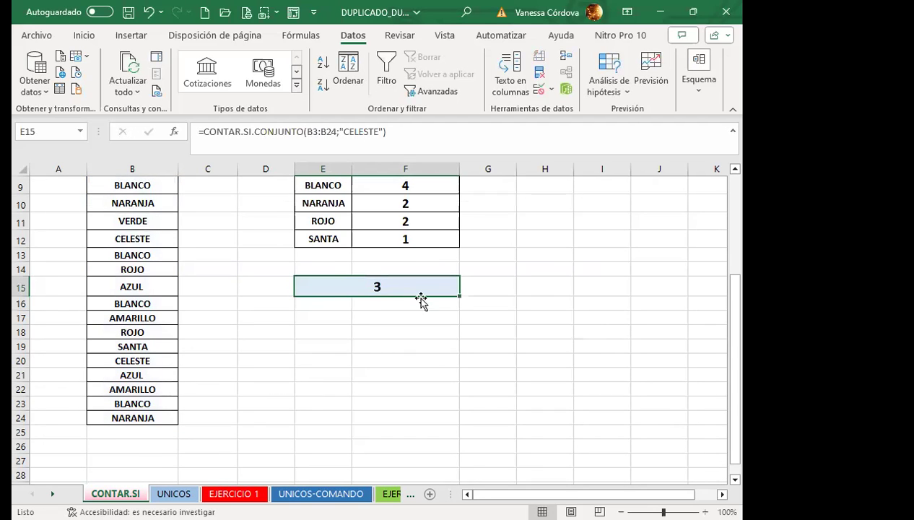
scroll(419, 297, up, 3)
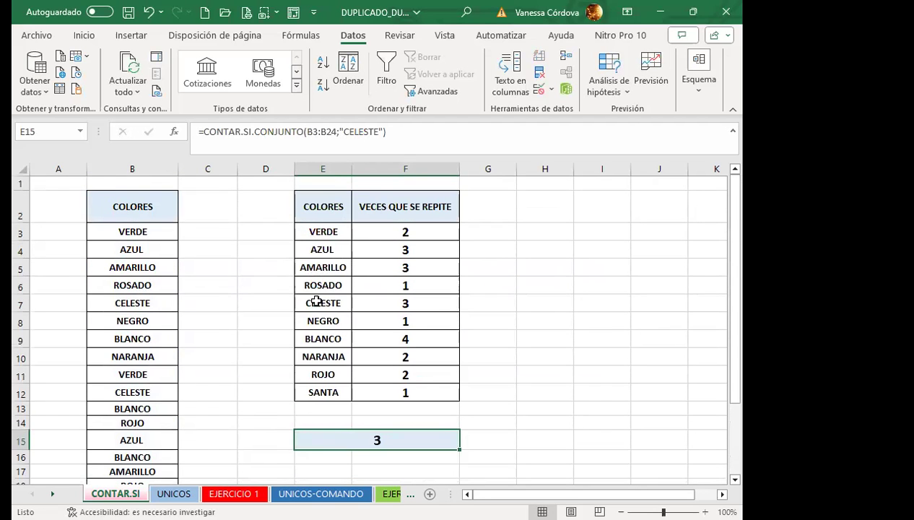
click(329, 302)
click(433, 305)
scroll(432, 365, down, 2)
click(431, 361)
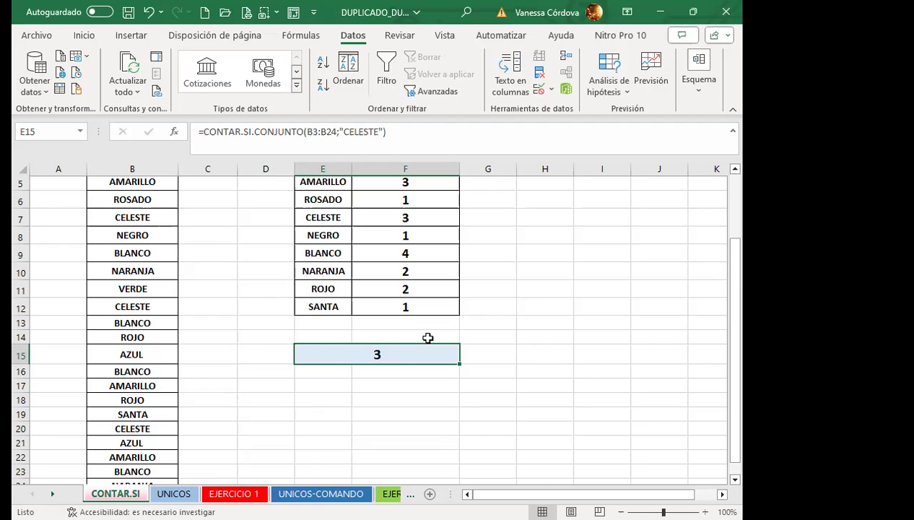
scroll(446, 354, up, 2)
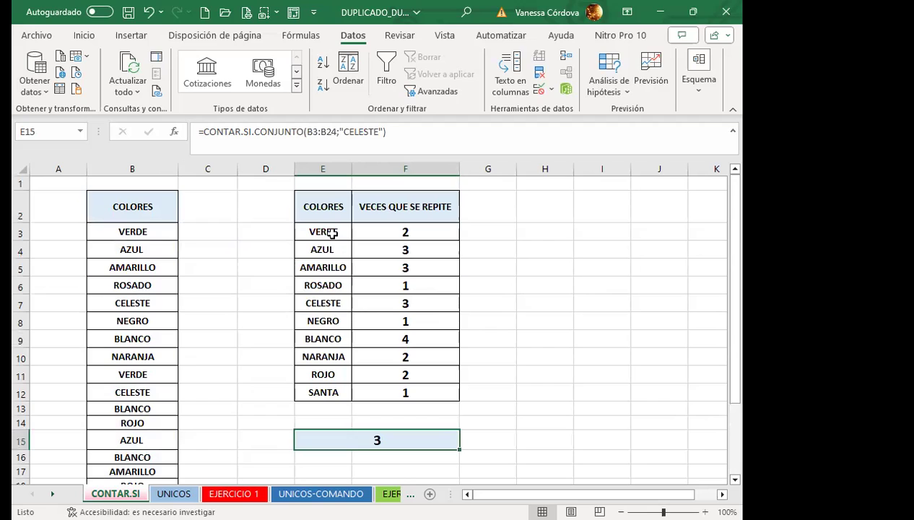
click(322, 284)
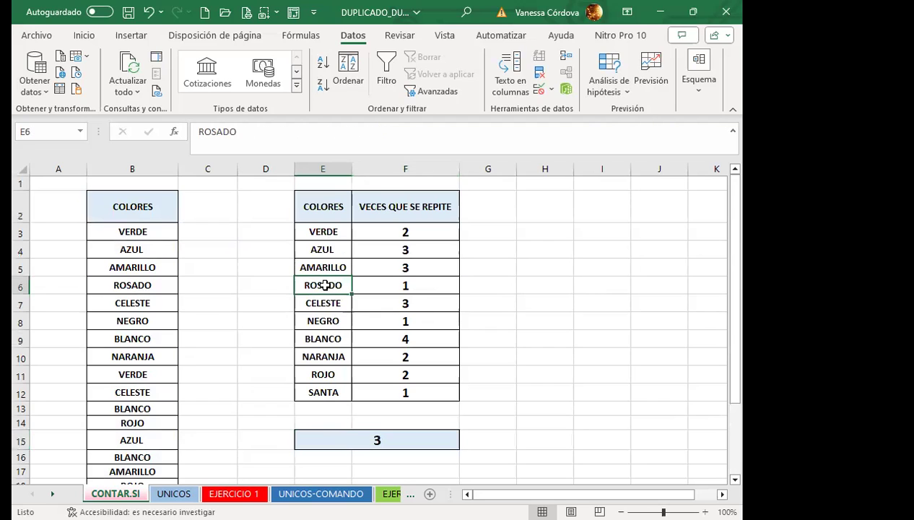
click(323, 390)
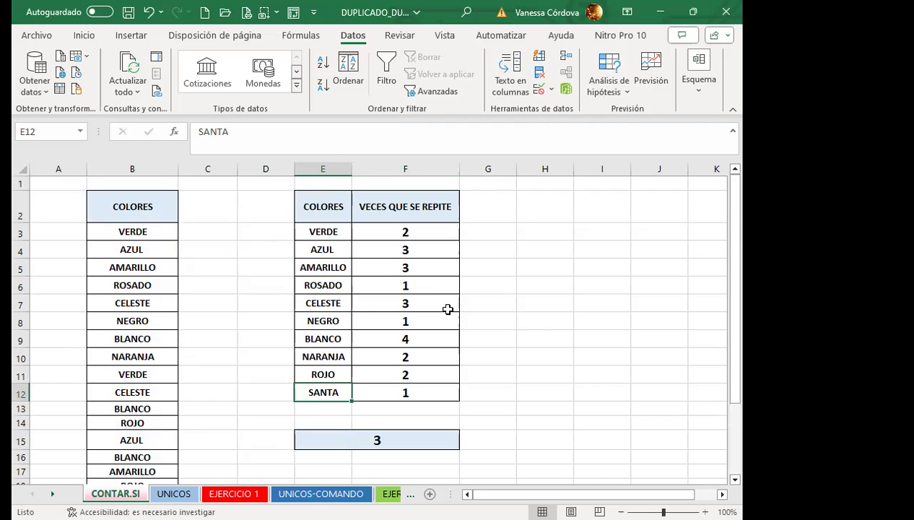
Select the COLORES list in column B, header included.
scroll(148, 239, down, 2)
scroll(144, 242, up, 1)
drag(159, 193, 210, 459)
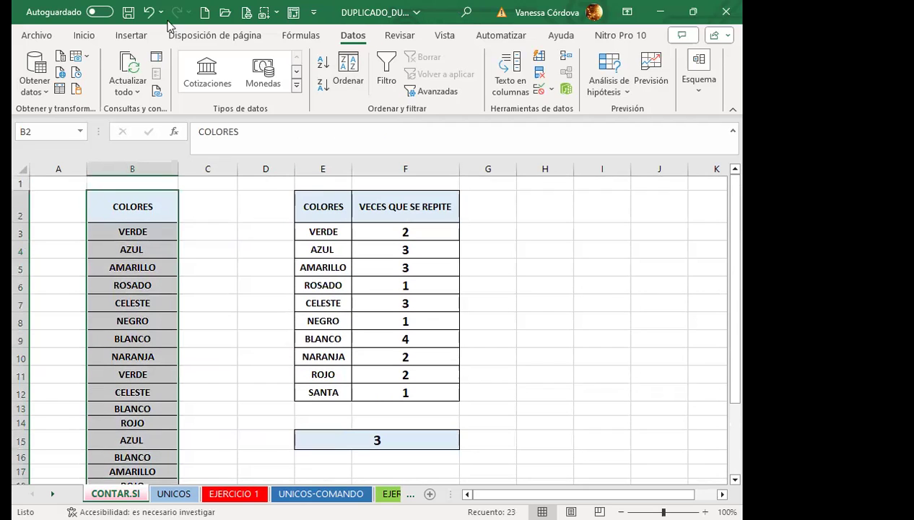
Start a Valores duplicados rule under Formato condicional > Reglas para resaltar celdas.
click(86, 35)
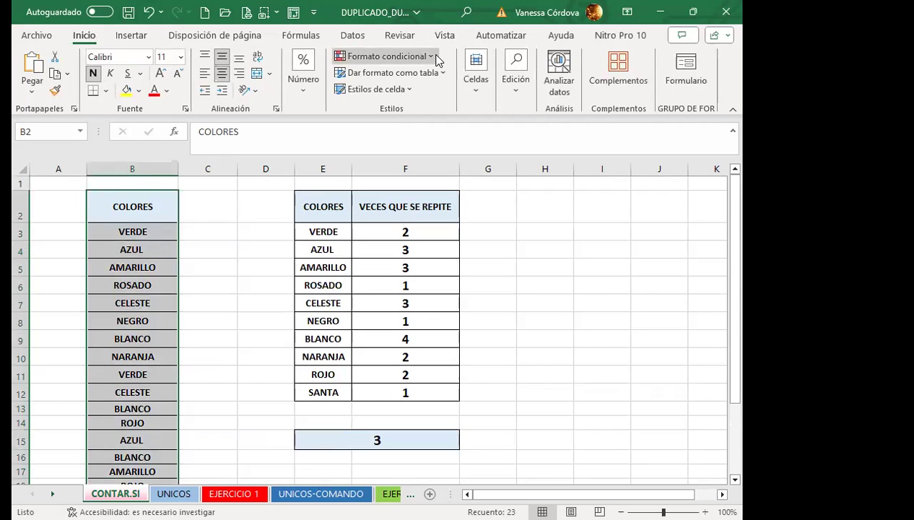
click(430, 56)
mouse_move(446, 86)
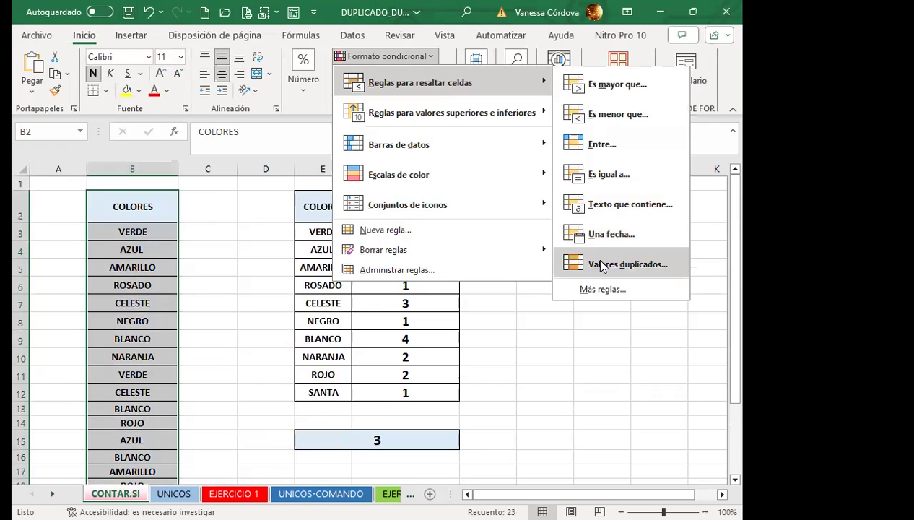
click(602, 265)
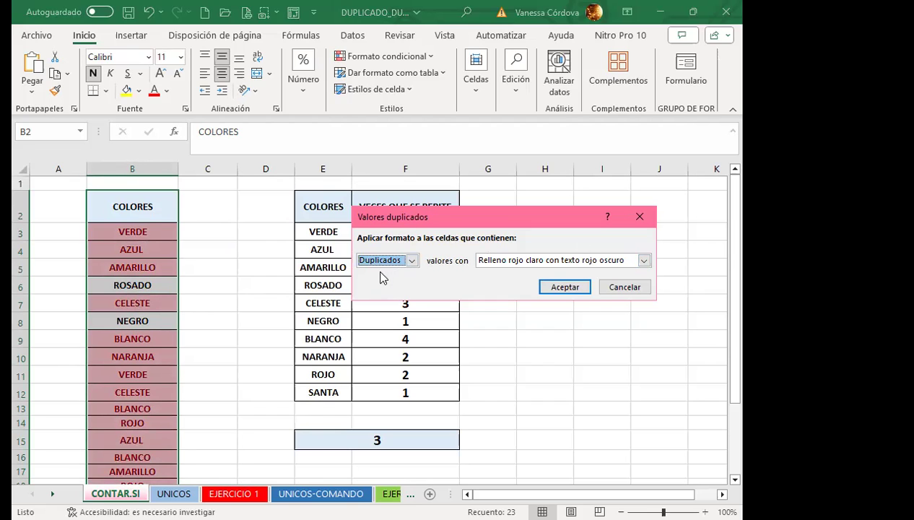
Set the rule to Únicos with 'Relleno verde con texto verde oscuro'.
click(540, 261)
click(531, 302)
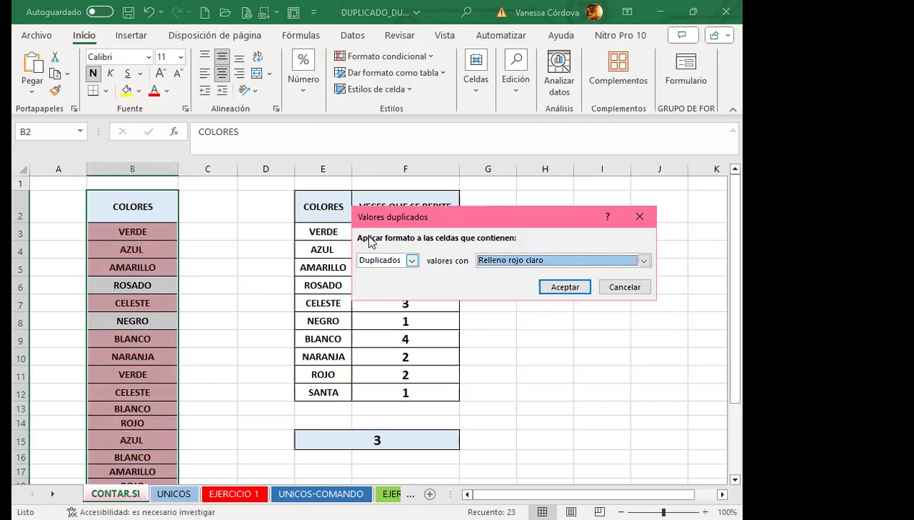
click(533, 261)
click(532, 292)
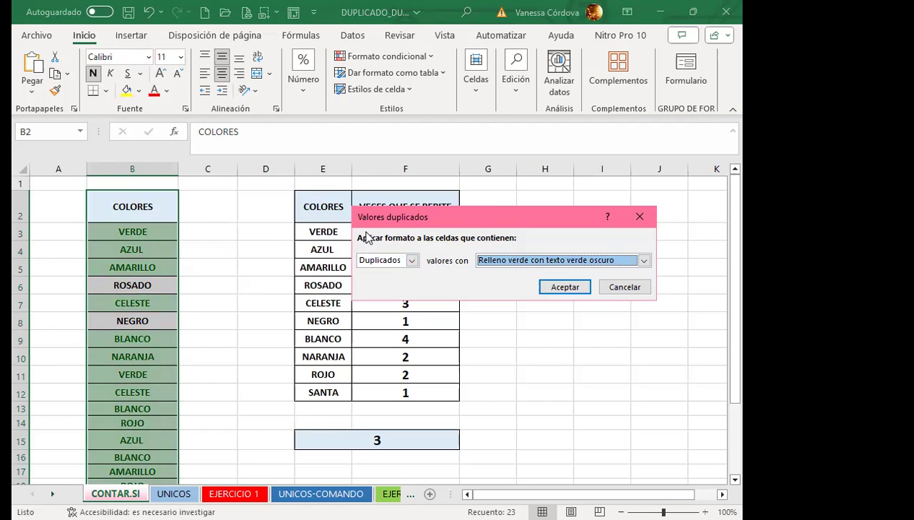
click(412, 260)
click(389, 284)
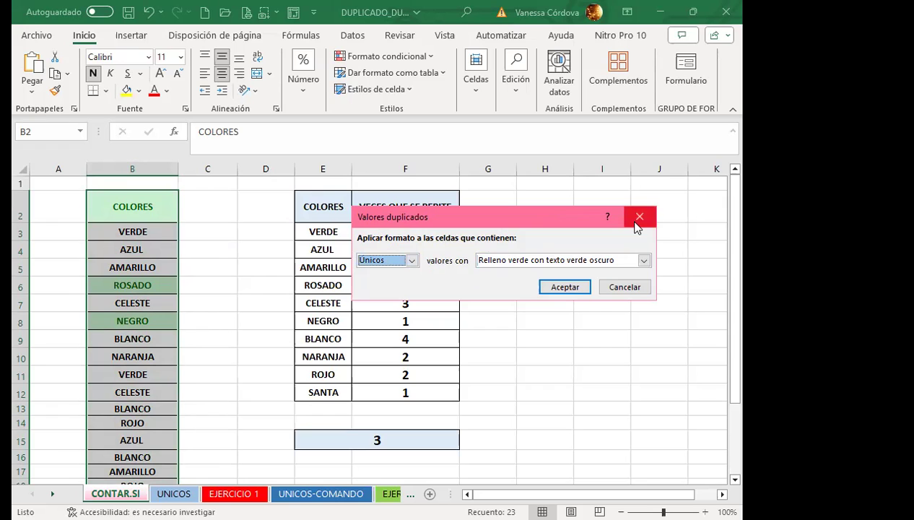
Discard the highlight rule, recheck F6 and E15, then move to the UNICOS sheet.
click(640, 216)
click(370, 281)
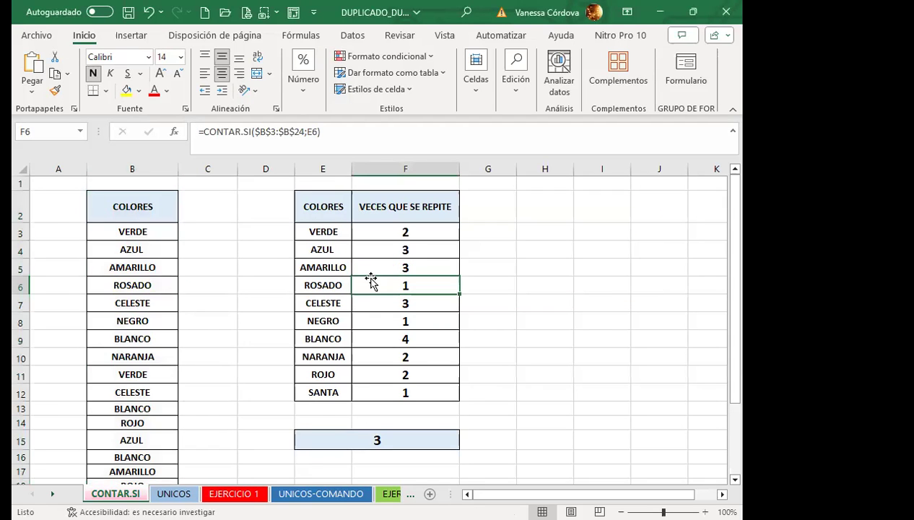
scroll(400, 279, down, 1)
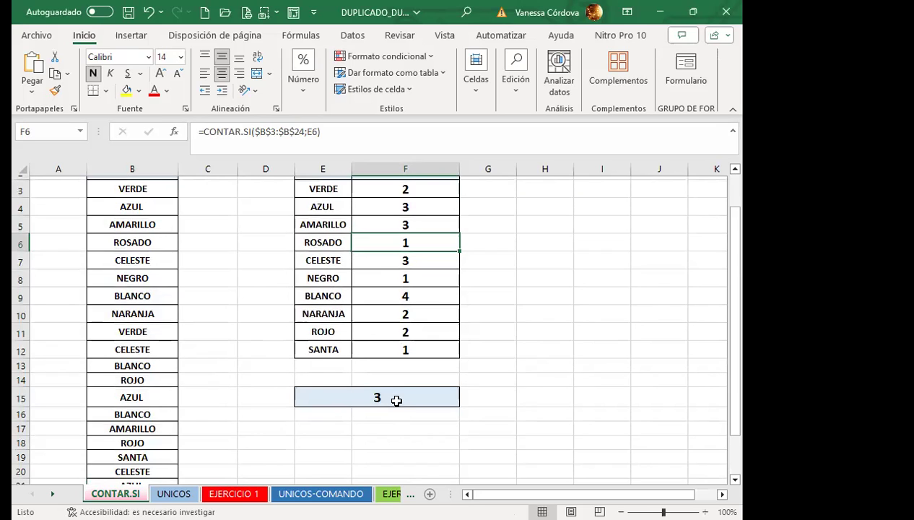
click(400, 399)
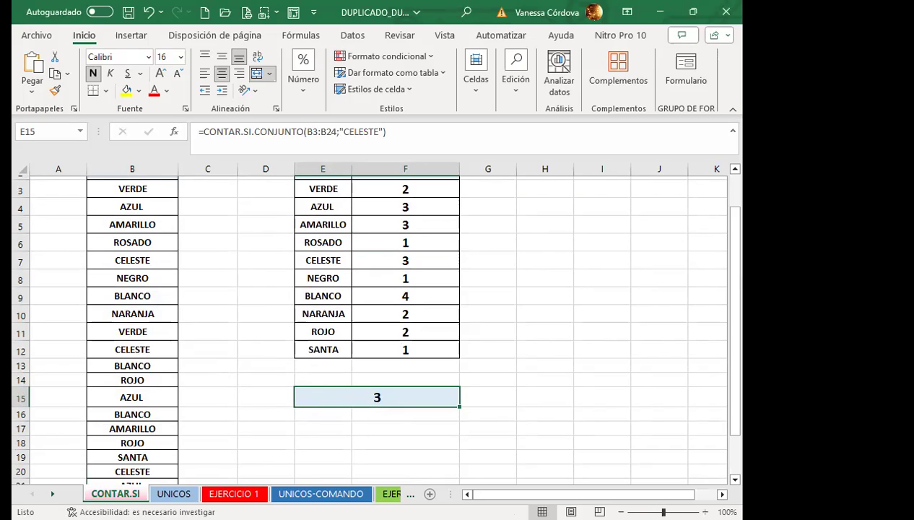
key(ctrl+Page_Down)
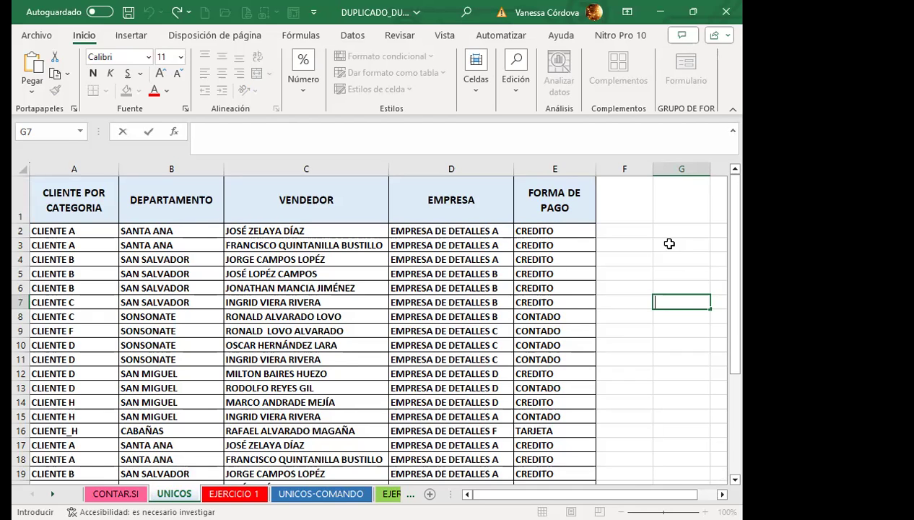
Enter =UNICOS(A2:A30) in G2 so the distinct client categories spill into G2:G9.
click(682, 227)
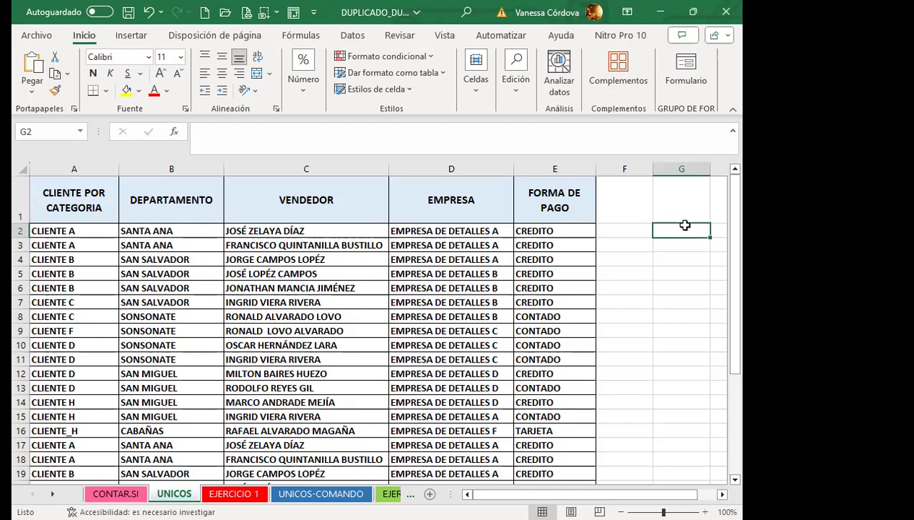
text(=U)
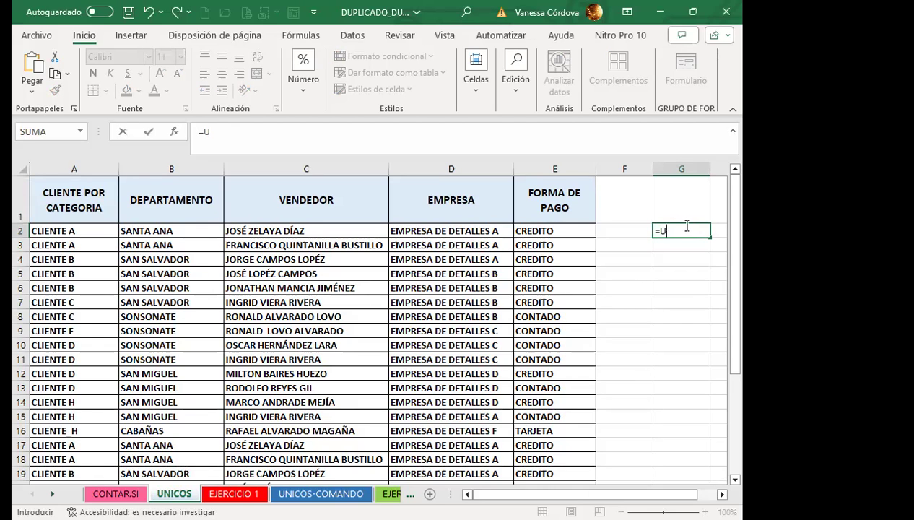
text(N)
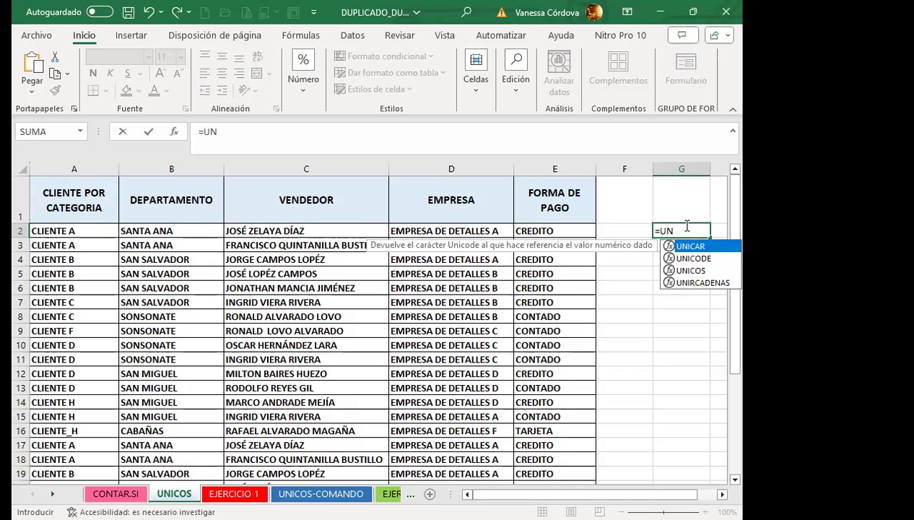
double_click(691, 271)
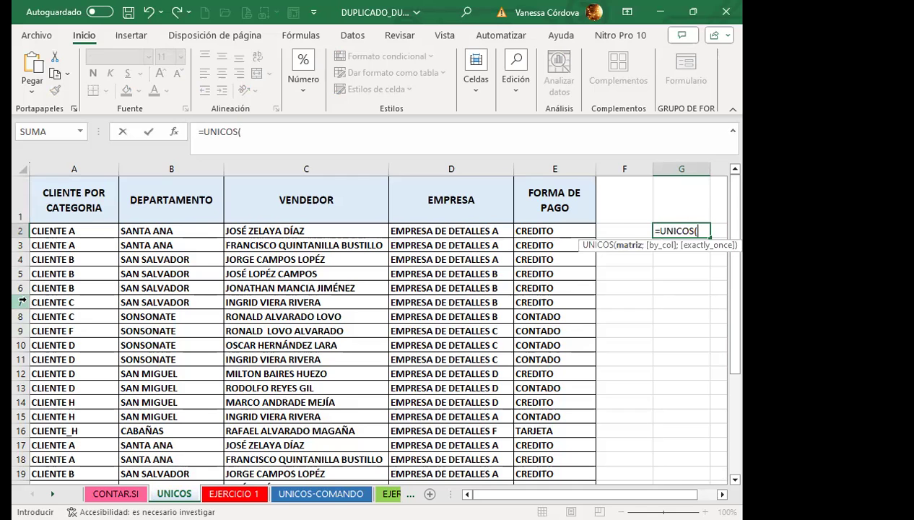
click(78, 230)
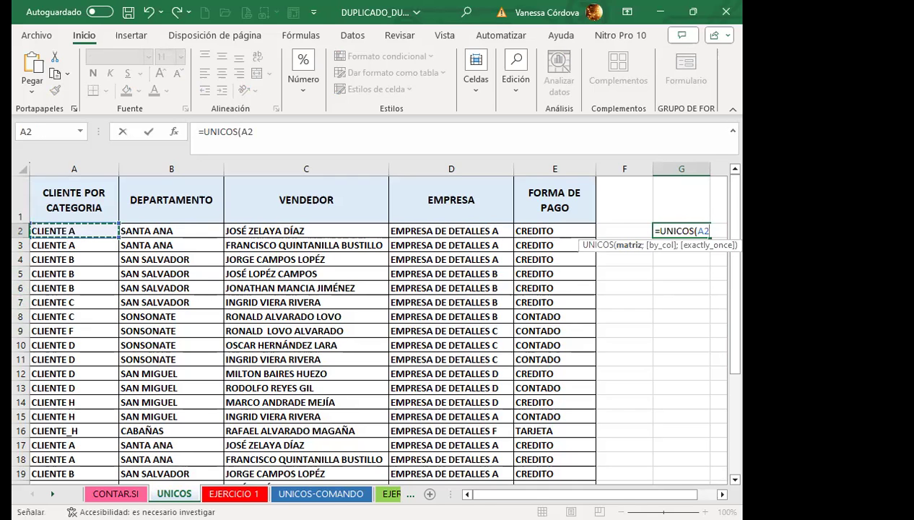
mouse_move(78, 230)
mouse_down()
mouse_move(72, 458)
mouse_move(68, 433)
mouse_up()
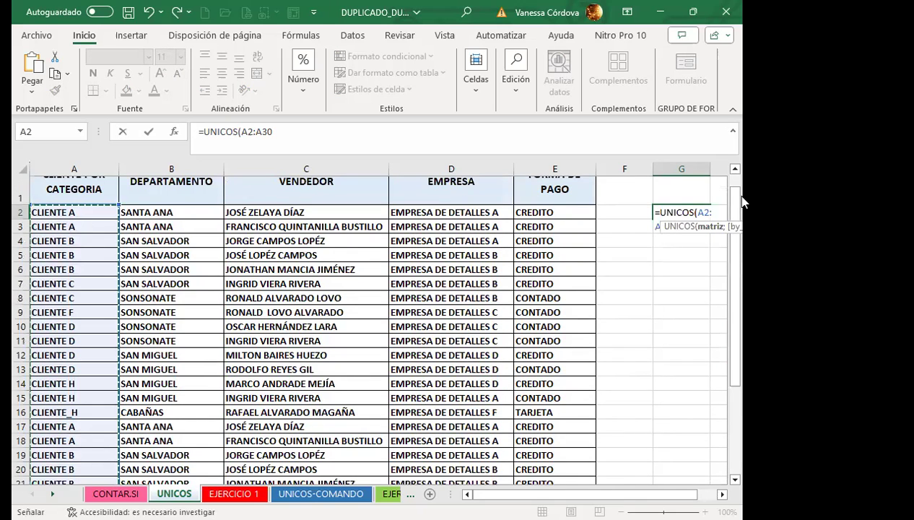
text())
key(Return)
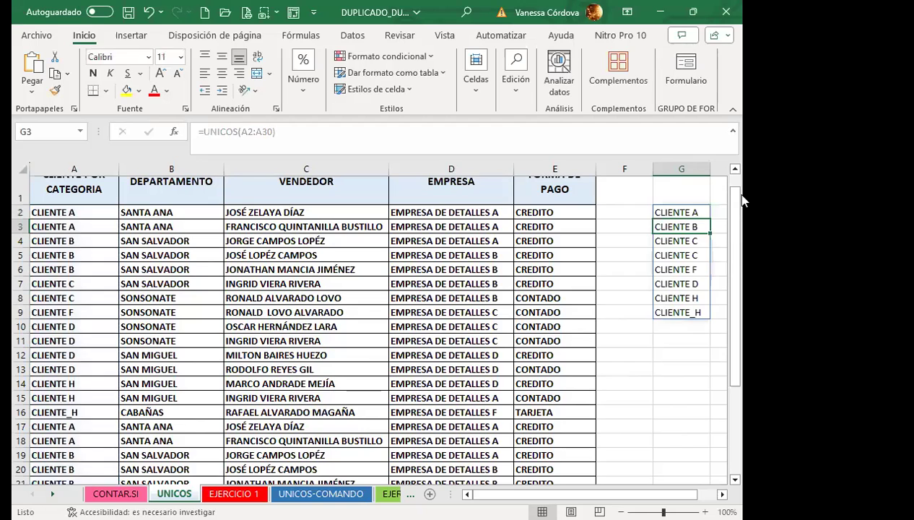
click(671, 274)
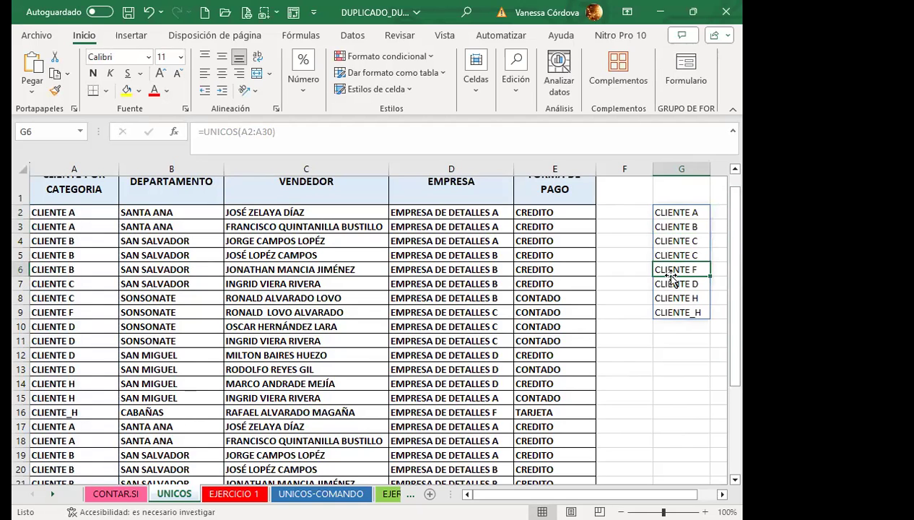
scroll(303, 224, right, 1)
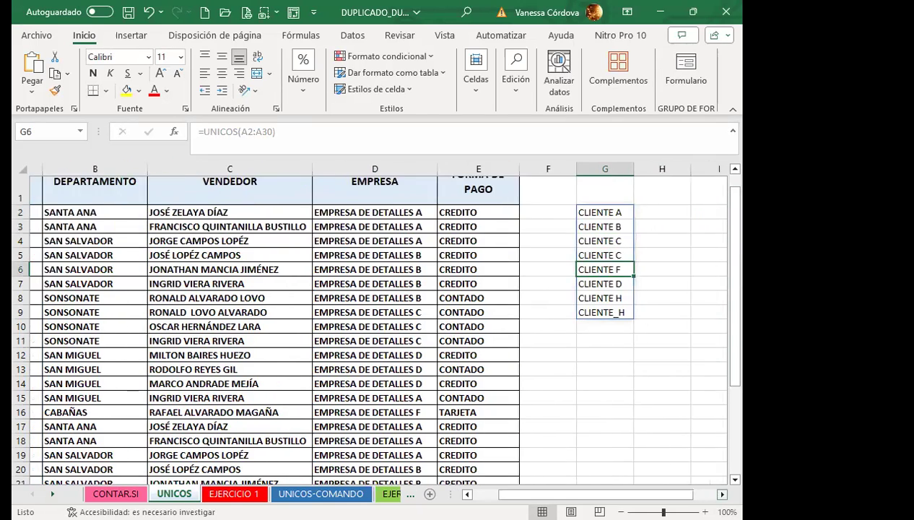
scroll(303, 223, right, 2)
click(305, 209)
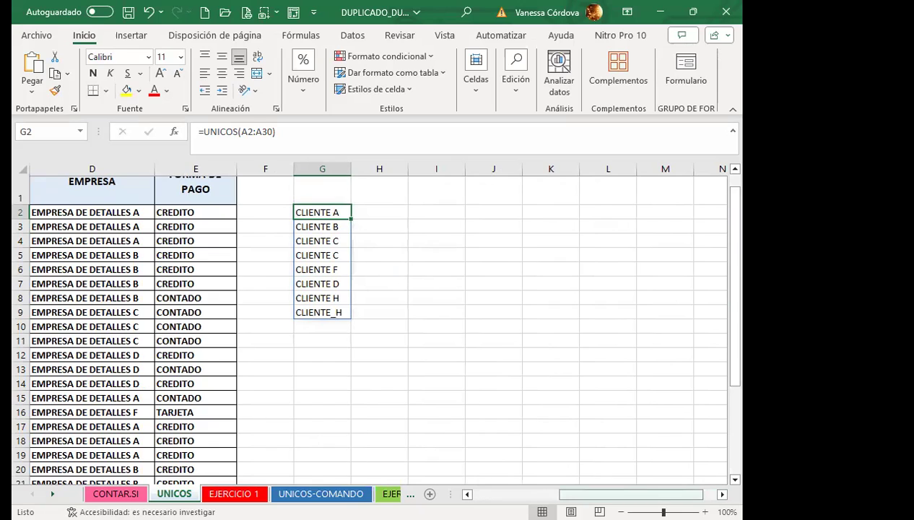
drag(628, 494, 541, 494)
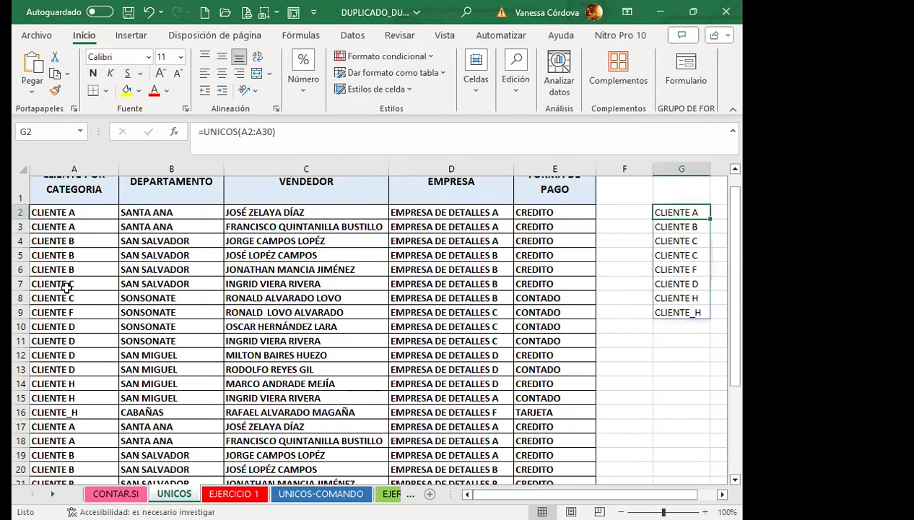
scroll(67, 298, down, 5)
scroll(66, 298, down, 4)
scroll(72, 286, up, 4)
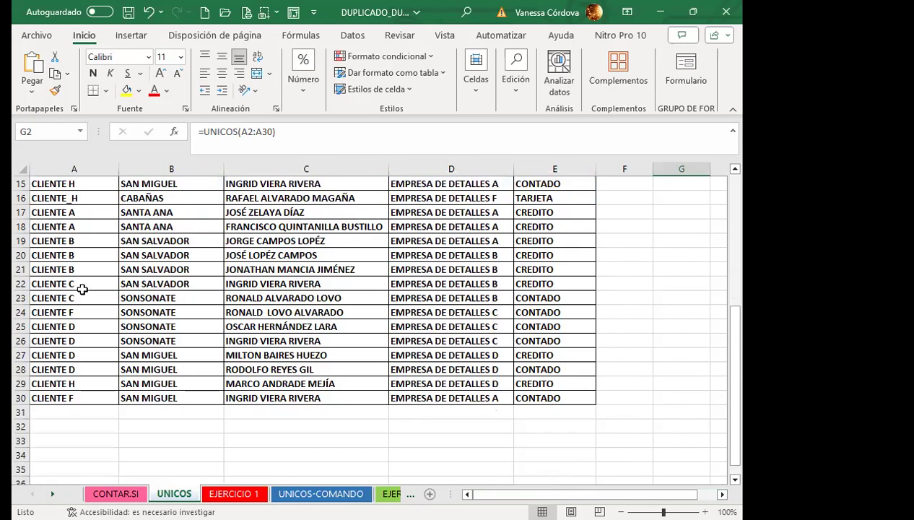
scroll(84, 287, up, 5)
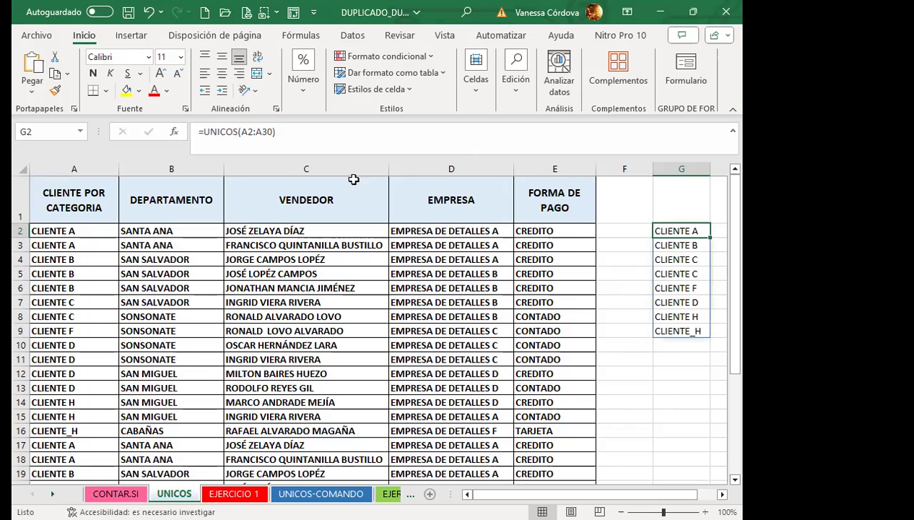
Change the G2 formula's range to A2:B30, giving =UNICOS(A2:B30).
click(272, 132)
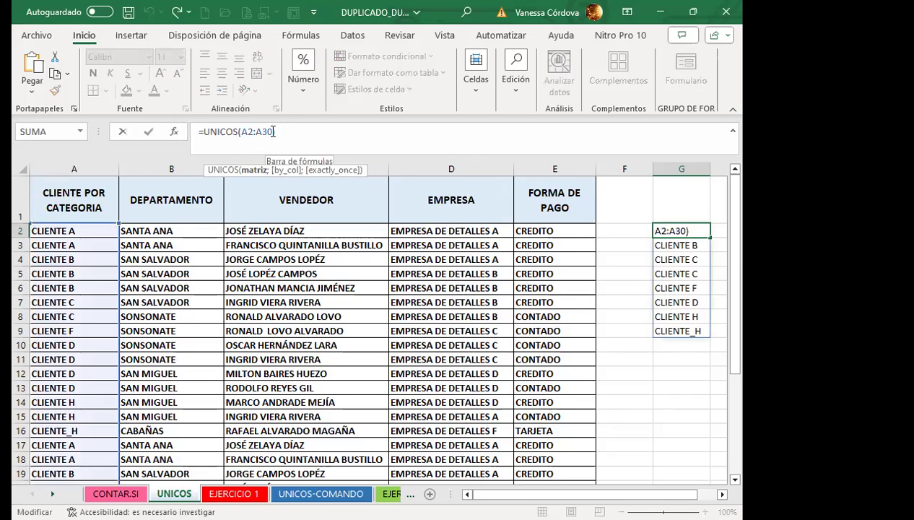
key(BackSpace)
key(BackSpace)
key(BackSpace)
key(BackSpace)
key(BackSpace)
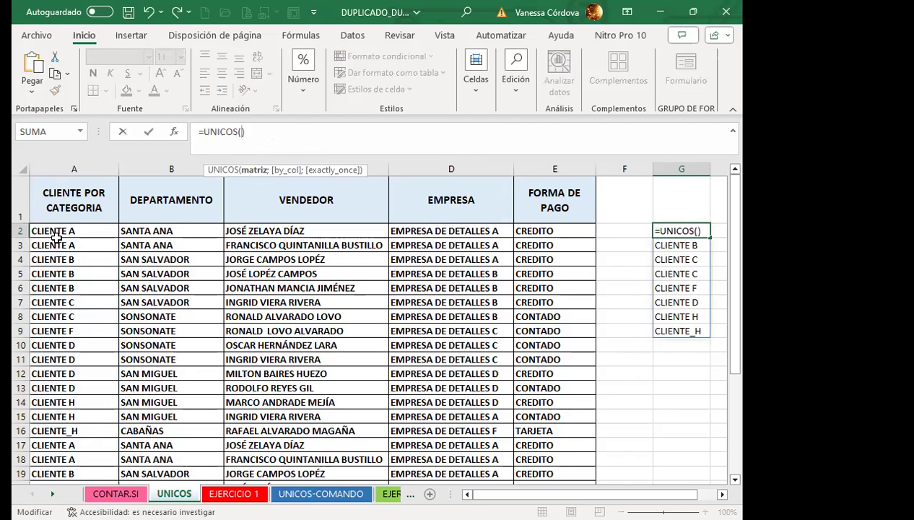
click(64, 231)
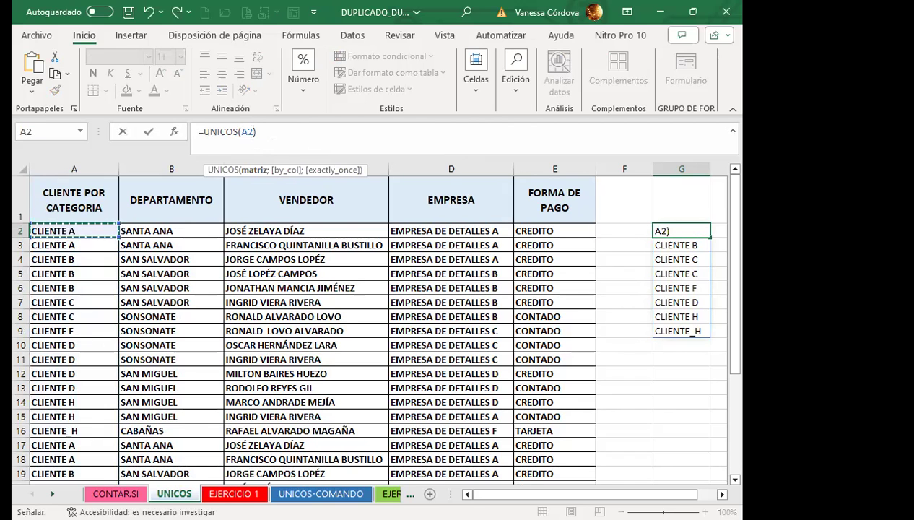
drag(63, 231, 206, 476)
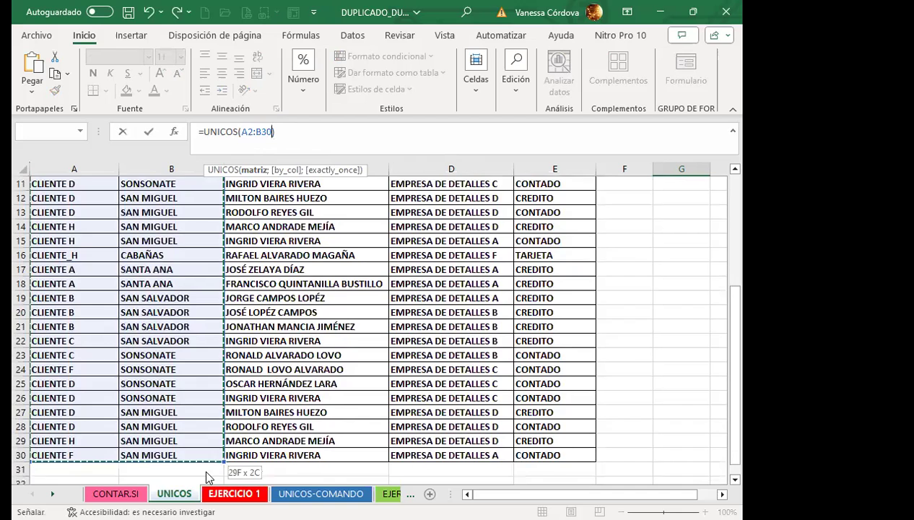
scroll(184, 260, up, 4)
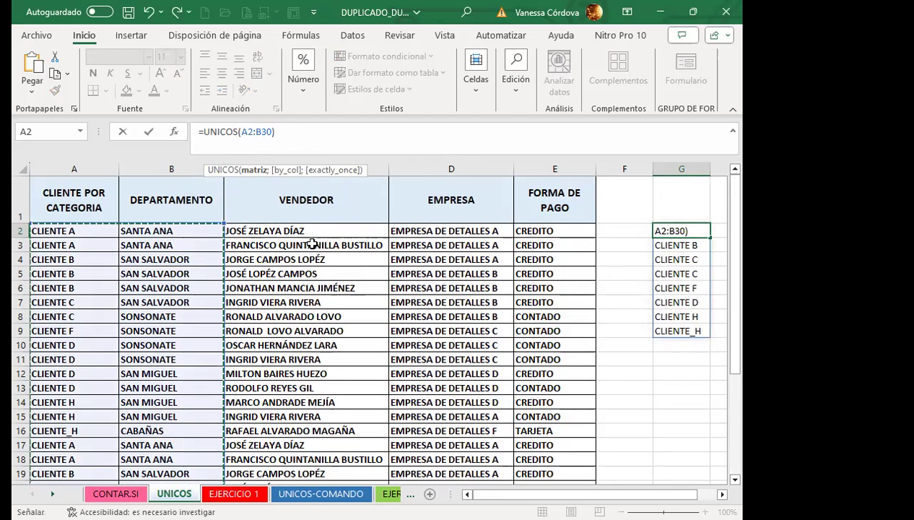
key(Return)
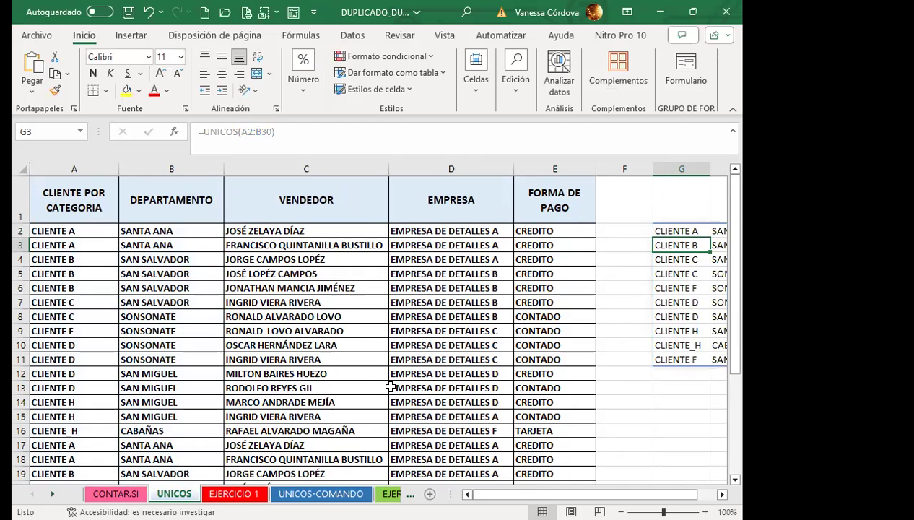
Widen column H so the department names fit.
scroll(707, 482, right, 1)
scroll(708, 483, right, 1)
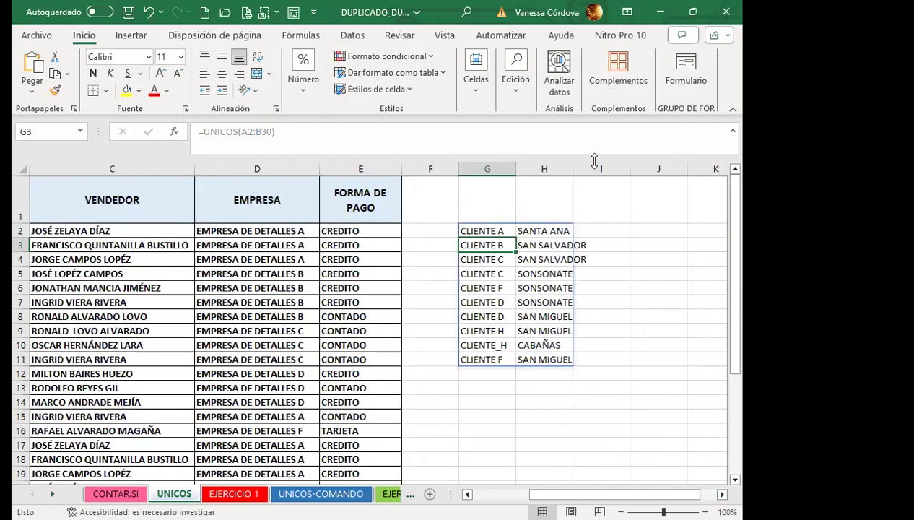
drag(578, 169, 591, 169)
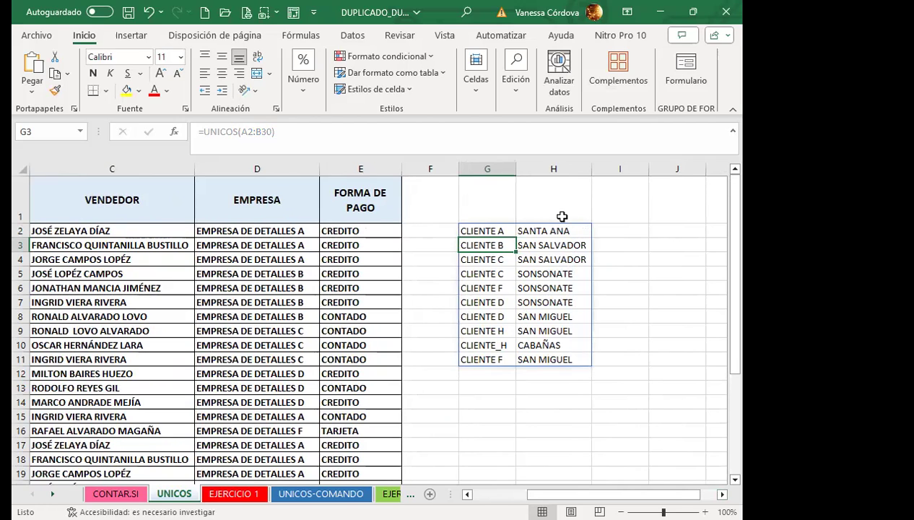
Review the client-and-department pairs spilled into G2:H11 and the G2 formula.
click(470, 318)
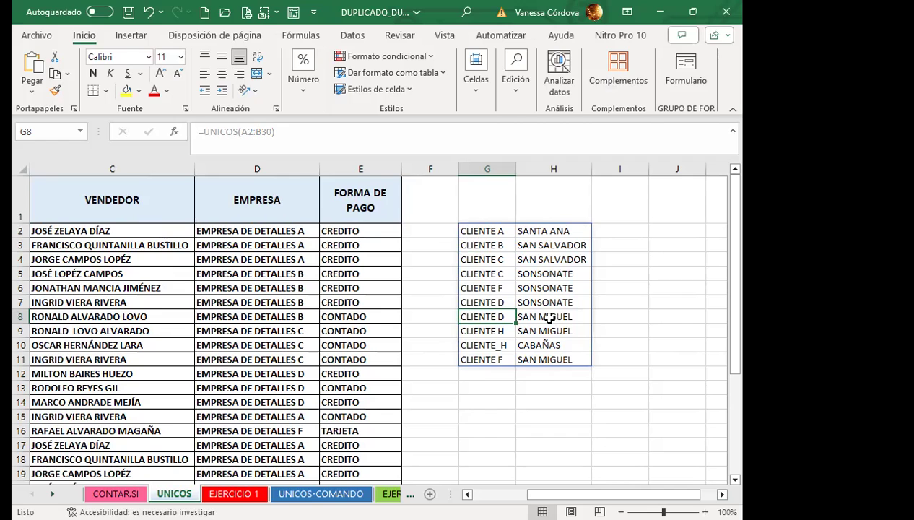
mouse_move(496, 231)
mouse_down()
mouse_move(549, 303)
mouse_move(545, 355)
mouse_up()
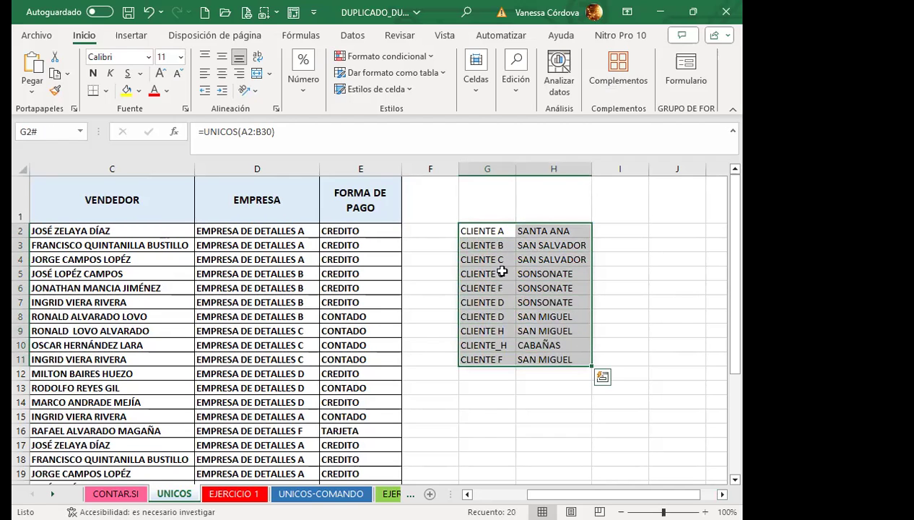
click(485, 229)
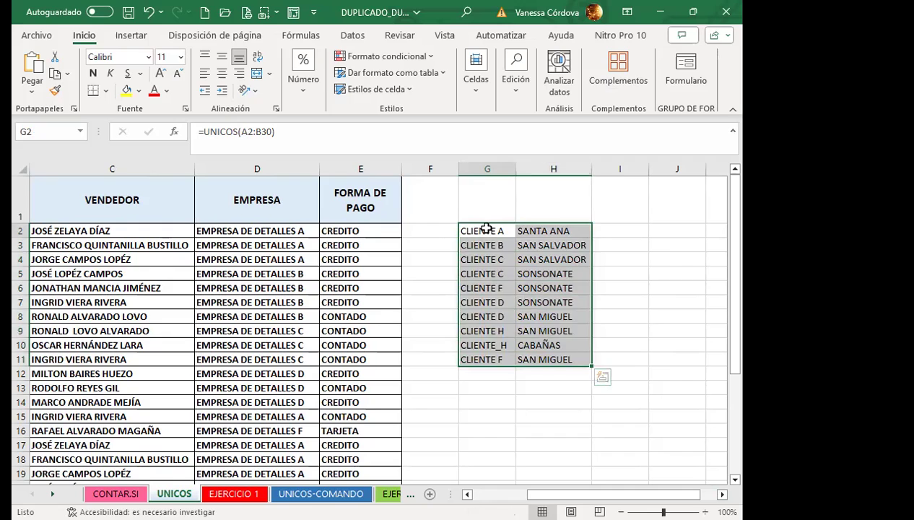
click(553, 230)
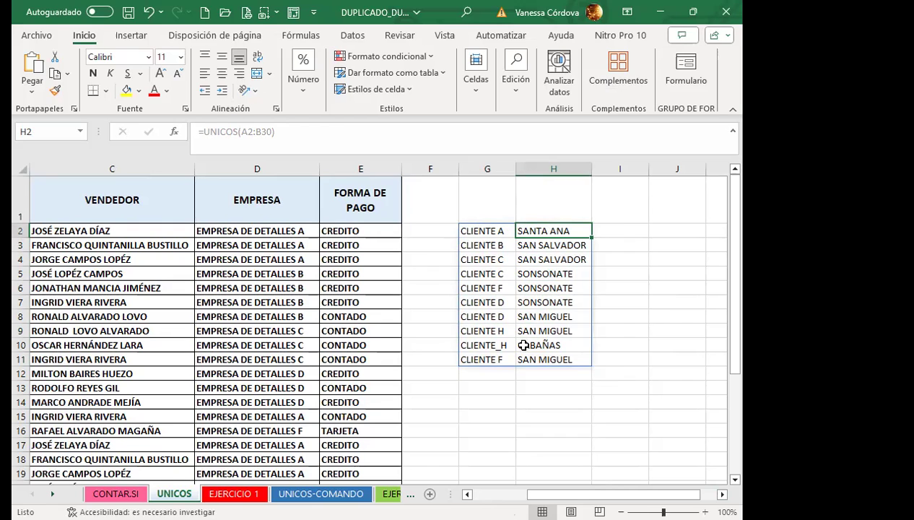
click(477, 226)
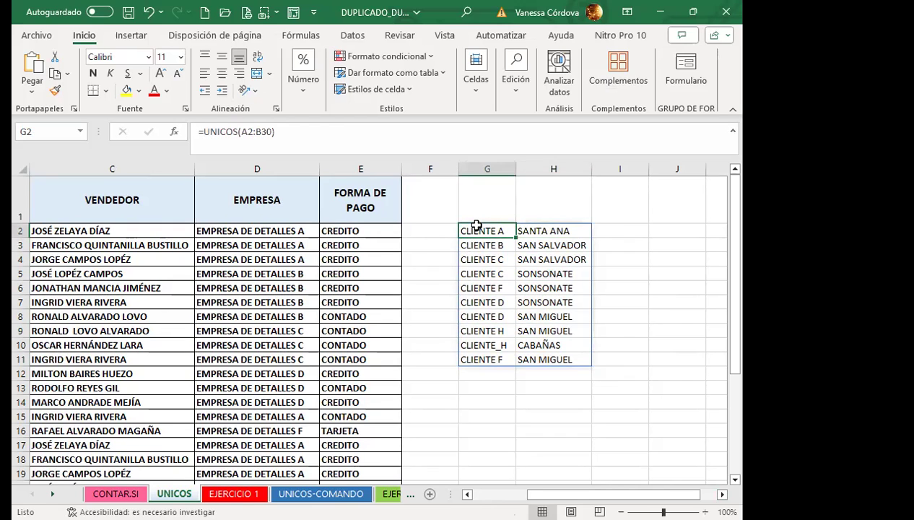
key(Down)
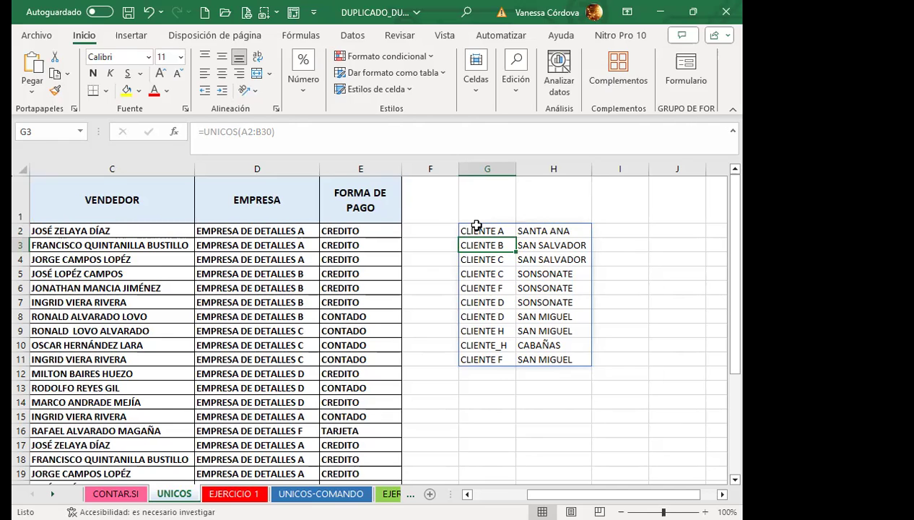
click(476, 225)
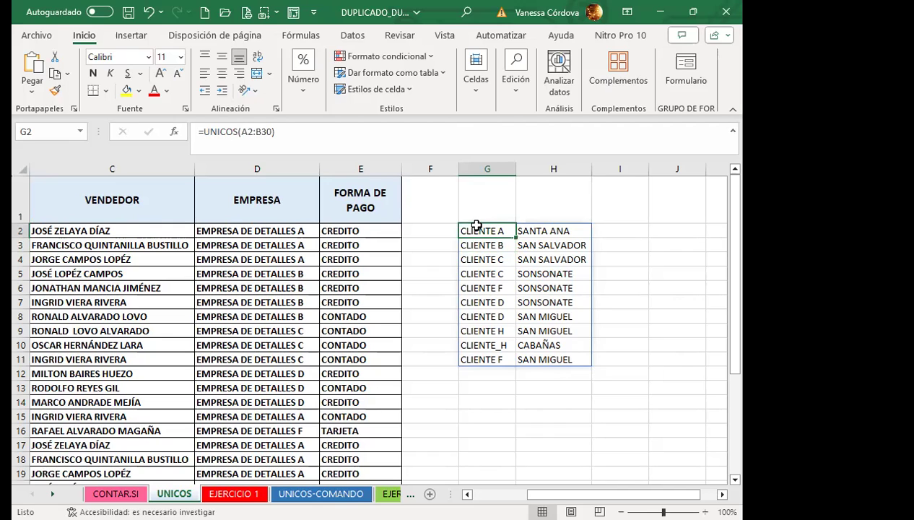
Rewrite the G2 formula as =UNICOS(A2:E30) to spill complete unique records to row 17.
click(271, 132)
key(BackSpace)
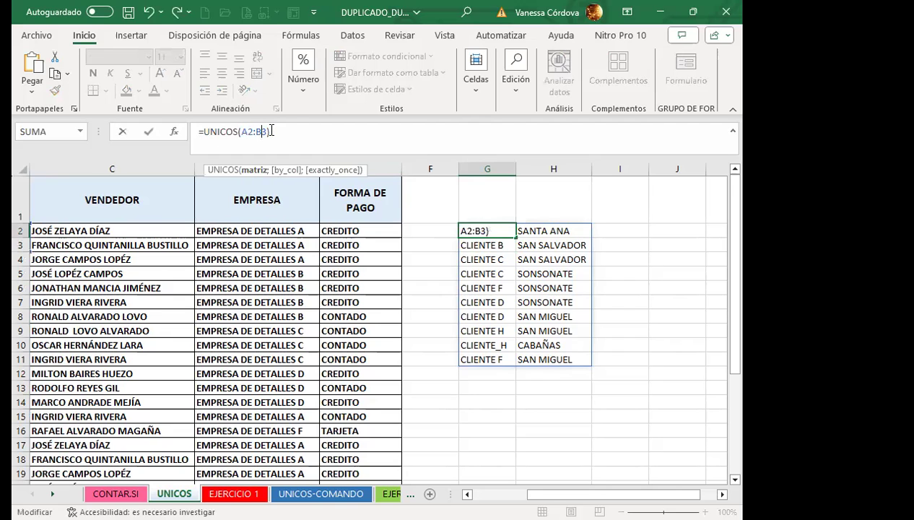
key(BackSpace)
key(BackSpace)
key(BackSpace)
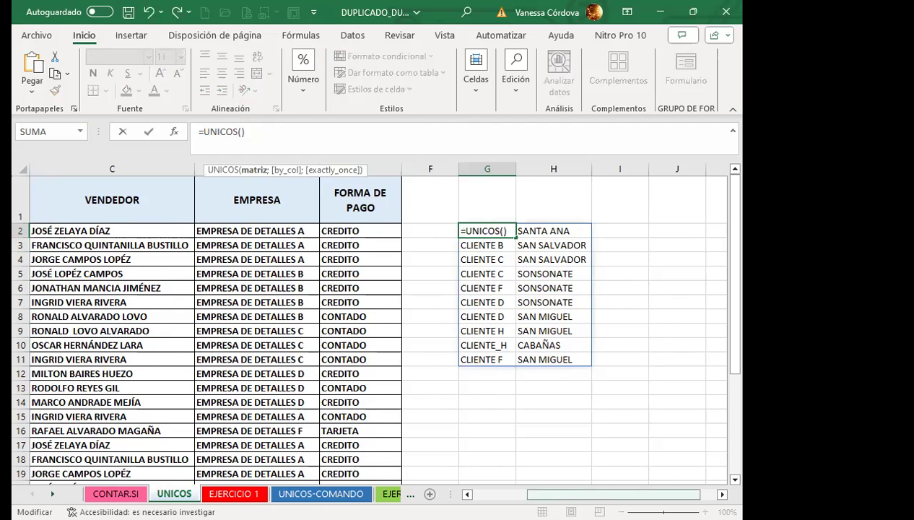
click(467, 493)
click(467, 493)
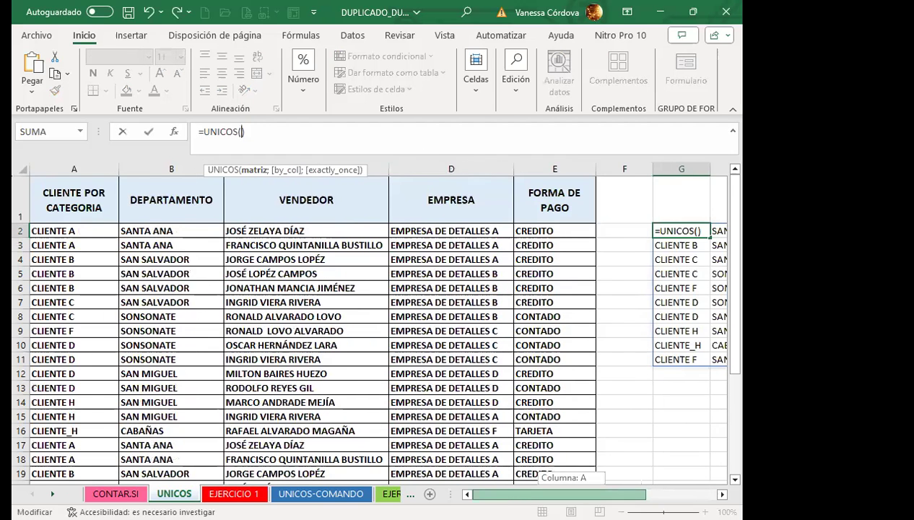
click(73, 230)
drag(72, 229, 572, 481)
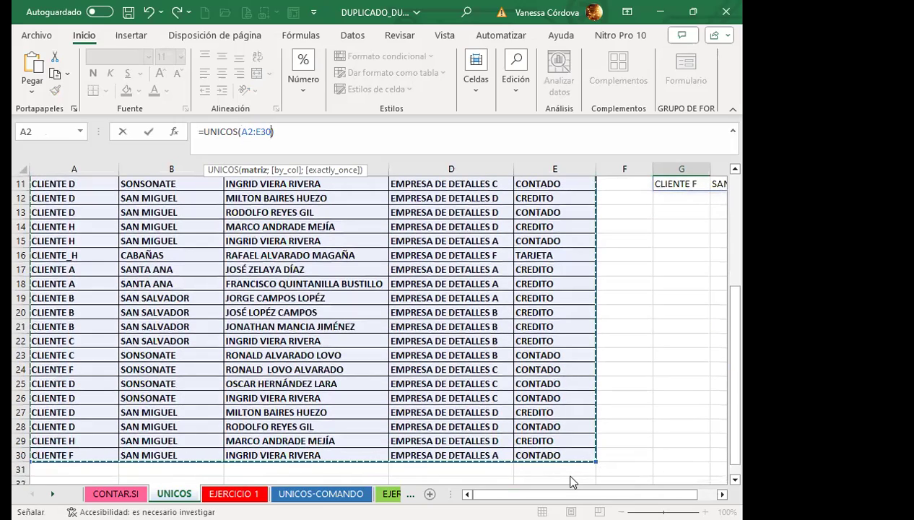
key(Return)
drag(657, 494, 675, 494)
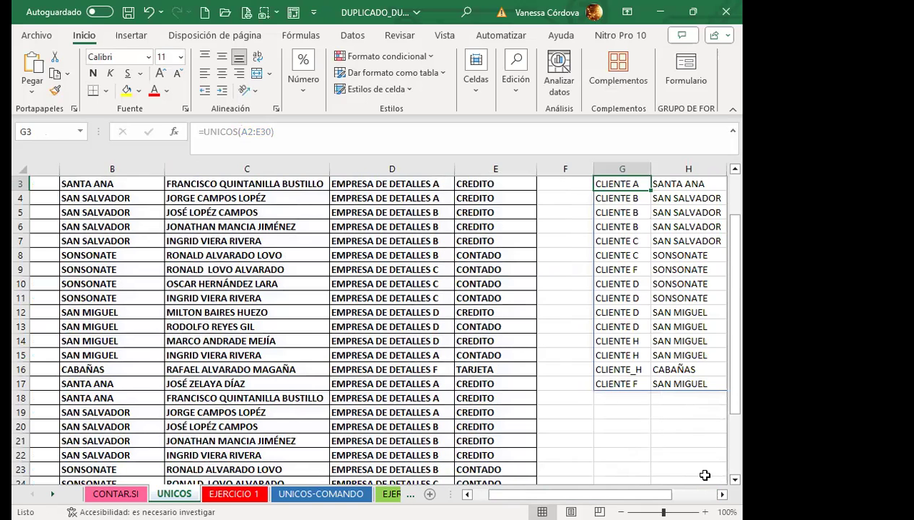
Auto-fit columns I and J to show full seller and company names.
scroll(376, 325, right, 5)
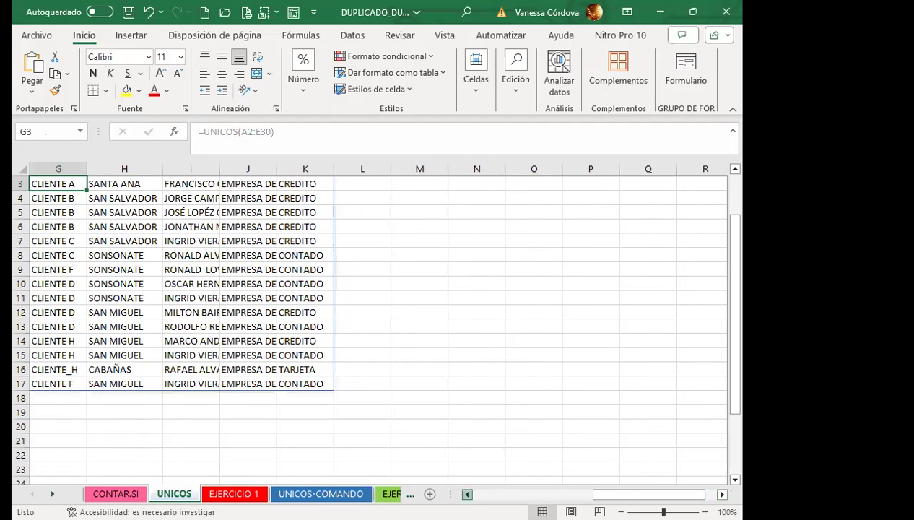
scroll(462, 489, left, 3)
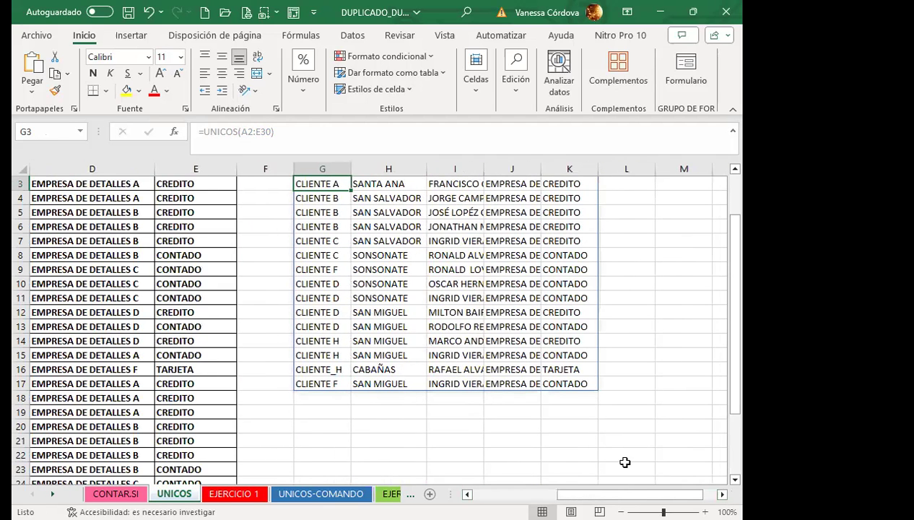
scroll(335, 303, up, 1)
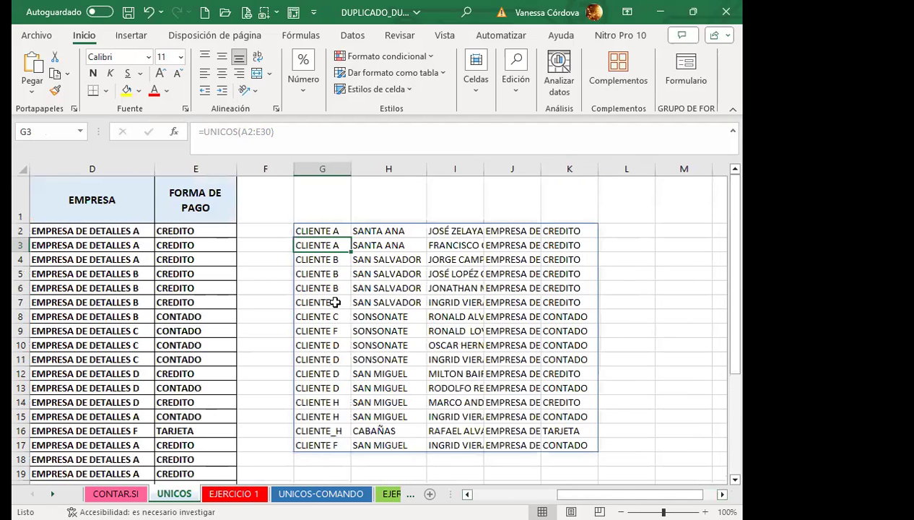
scroll(335, 303, down, 1)
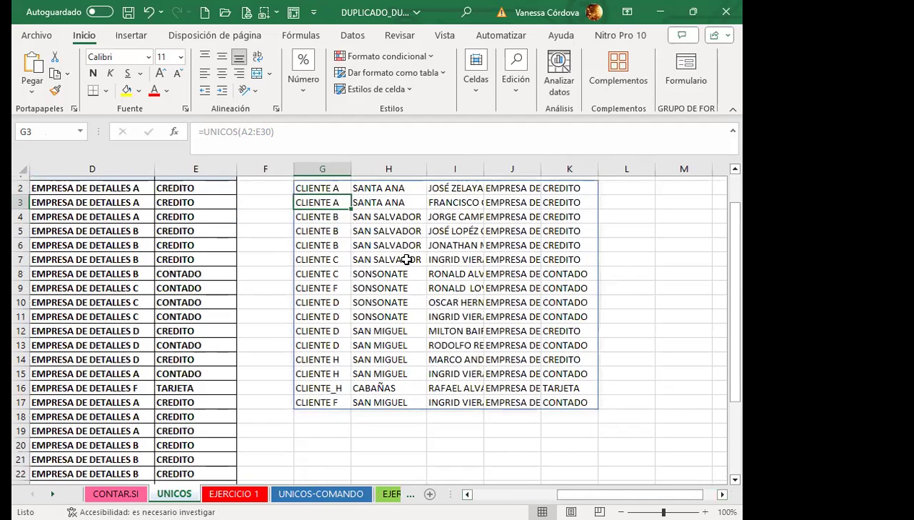
double_click(483, 165)
double_click(646, 161)
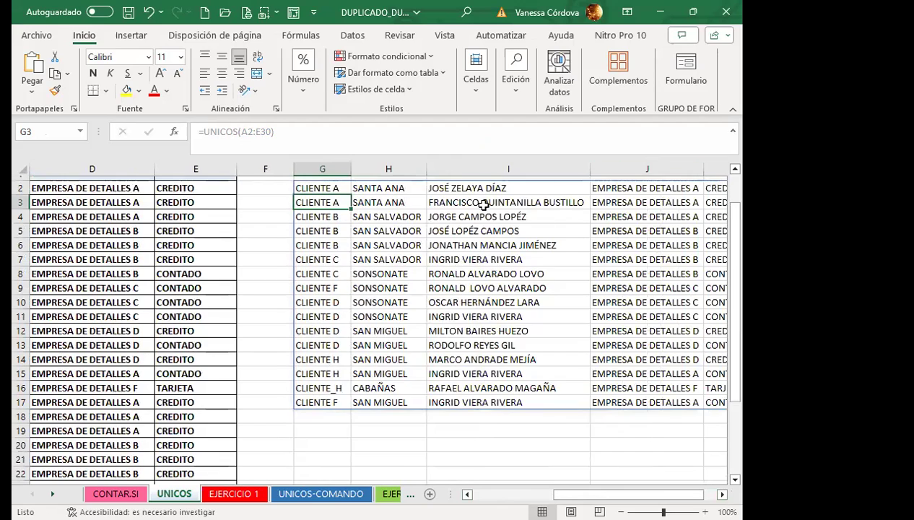
Inspect the first result row G2:K2 and the second row.
scroll(455, 270, up, 1)
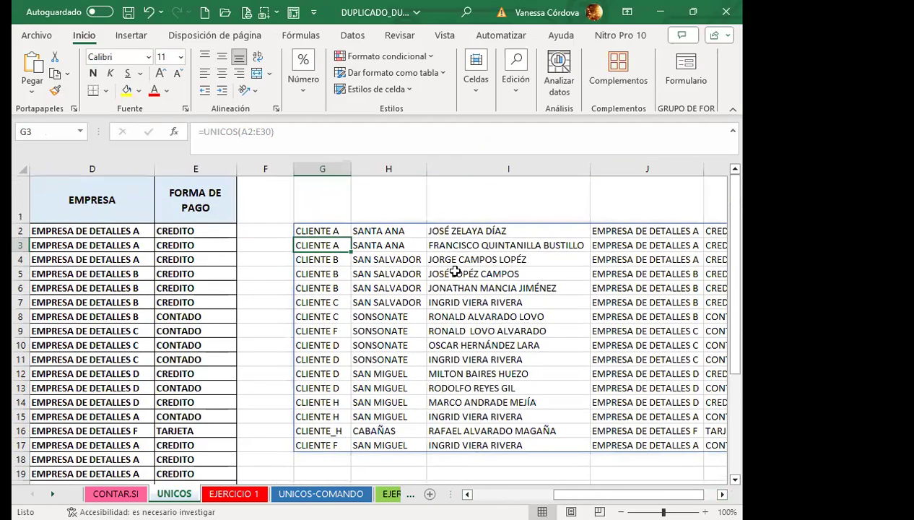
scroll(433, 328, down, 1)
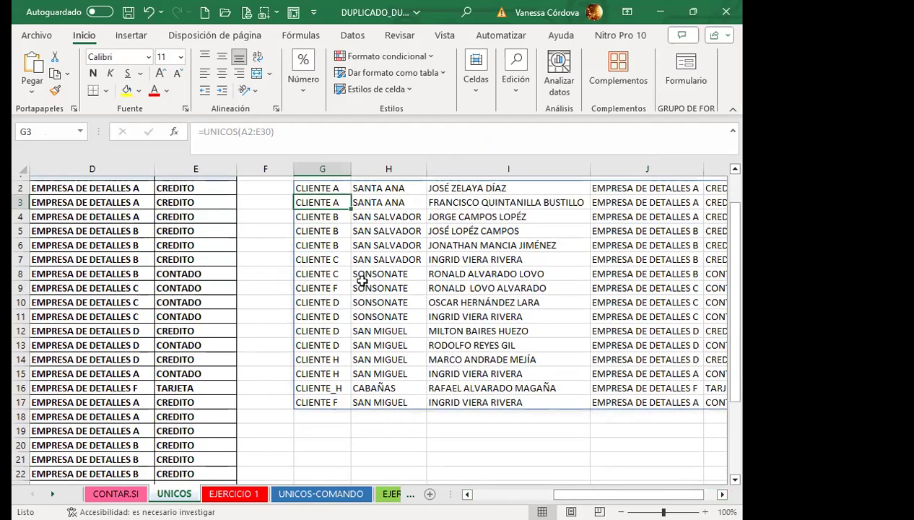
click(327, 184)
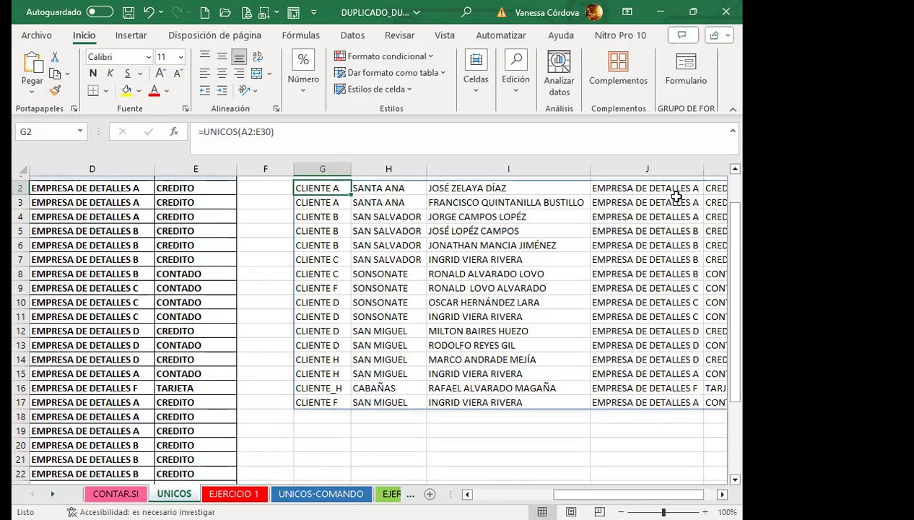
drag(325, 188, 623, 189)
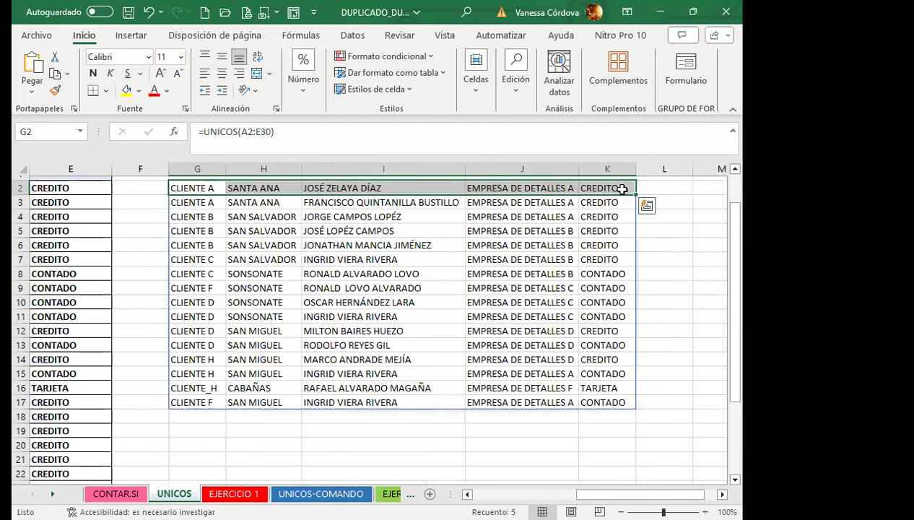
click(212, 202)
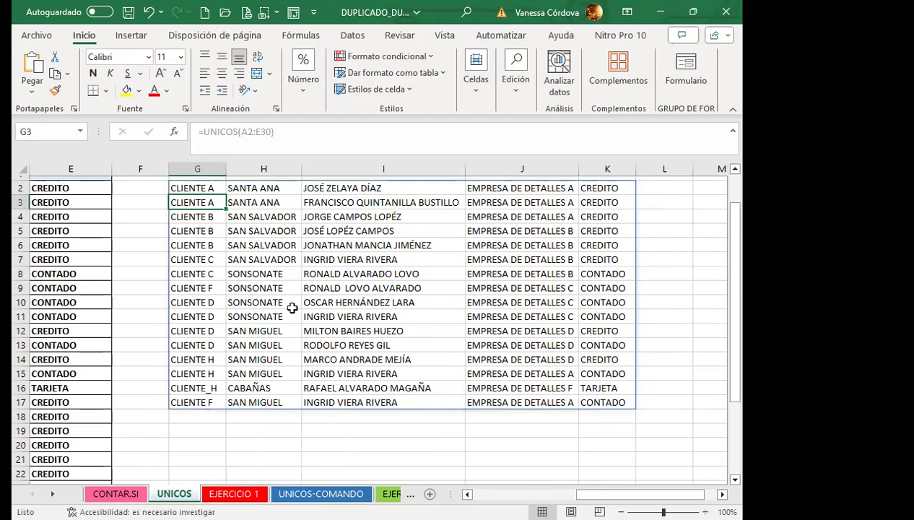
drag(635, 494, 546, 494)
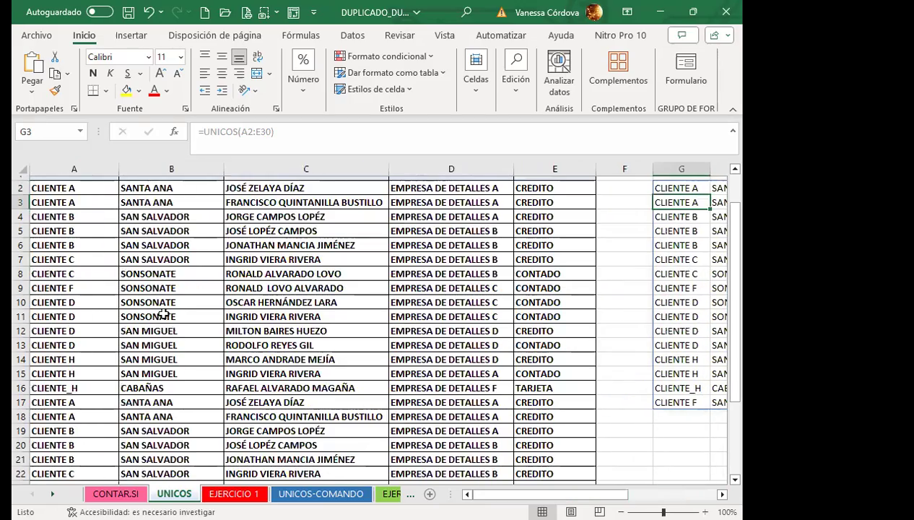
scroll(152, 286, down, 2)
scroll(152, 285, down, 1)
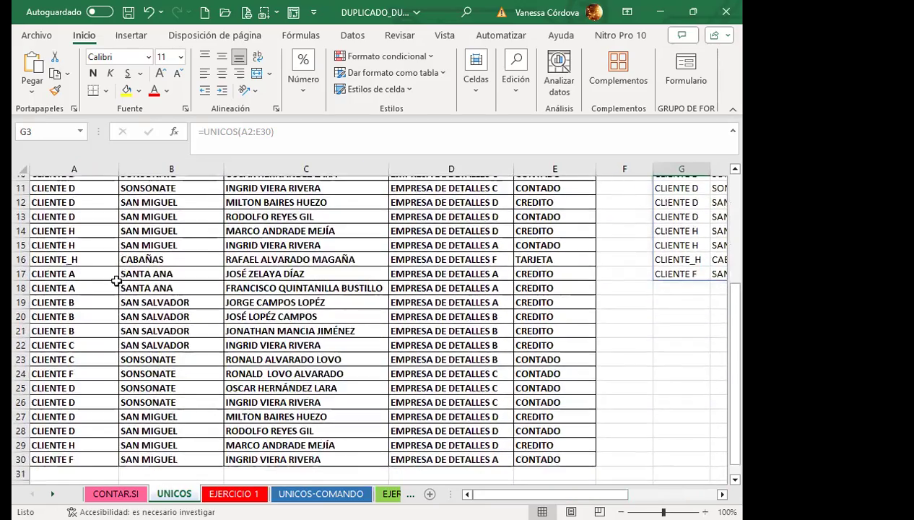
click(92, 259)
scroll(113, 324, down, 2)
scroll(90, 359, up, 4)
scroll(115, 324, up, 2)
scroll(133, 356, down, 1)
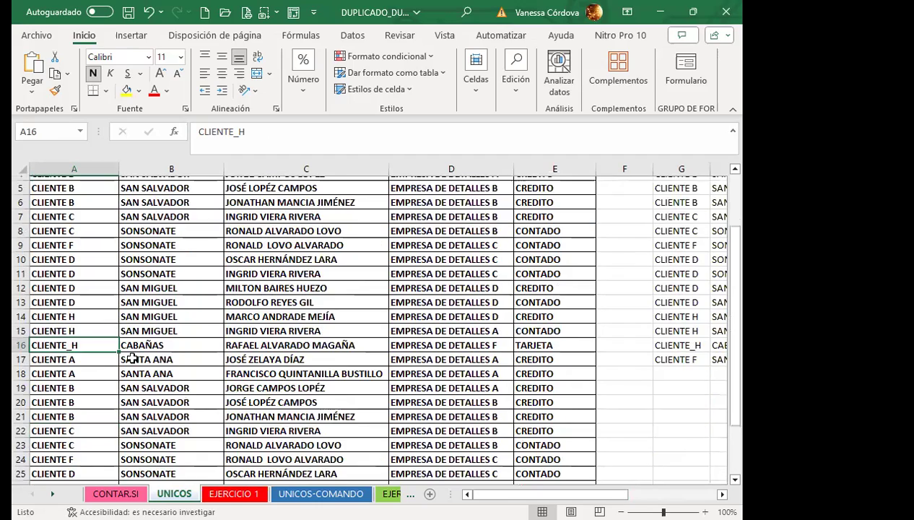
scroll(204, 362, down, 1)
scroll(229, 371, down, 1)
scroll(228, 371, down, 2)
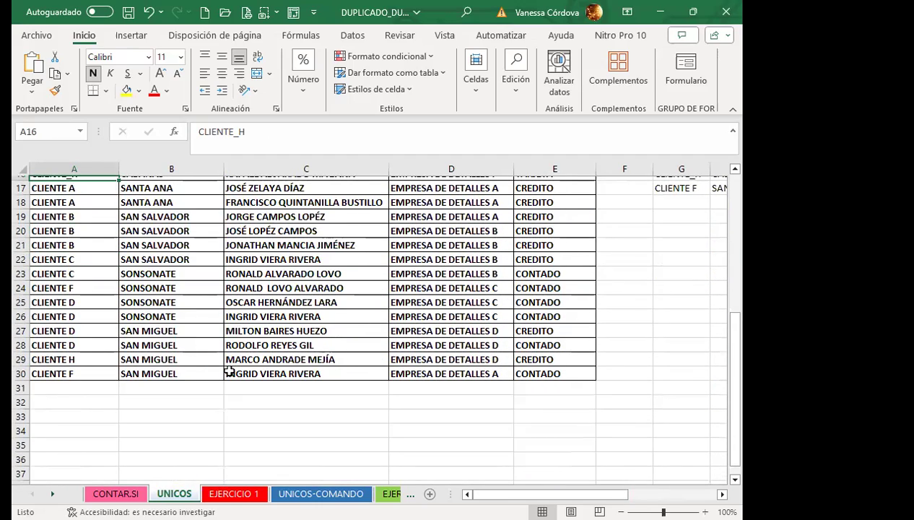
click(446, 372)
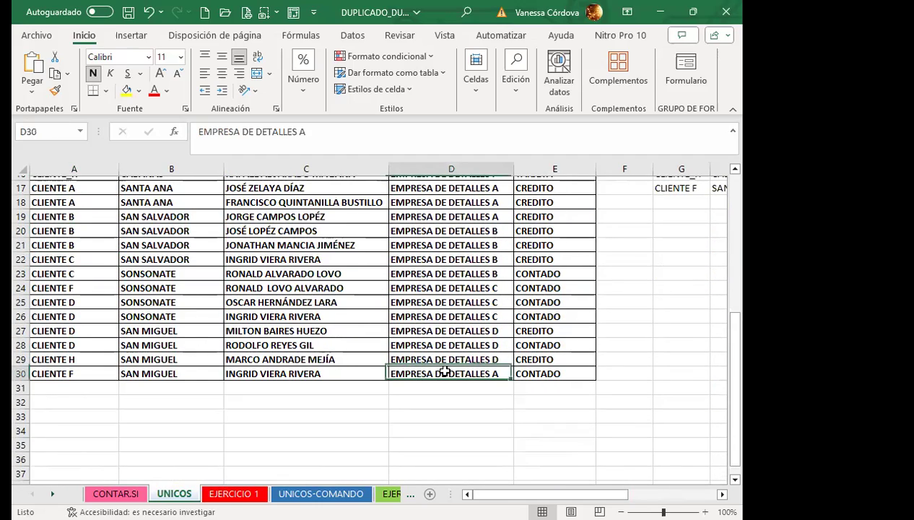
scroll(448, 370, up, 4)
scroll(448, 289, up, 1)
click(446, 260)
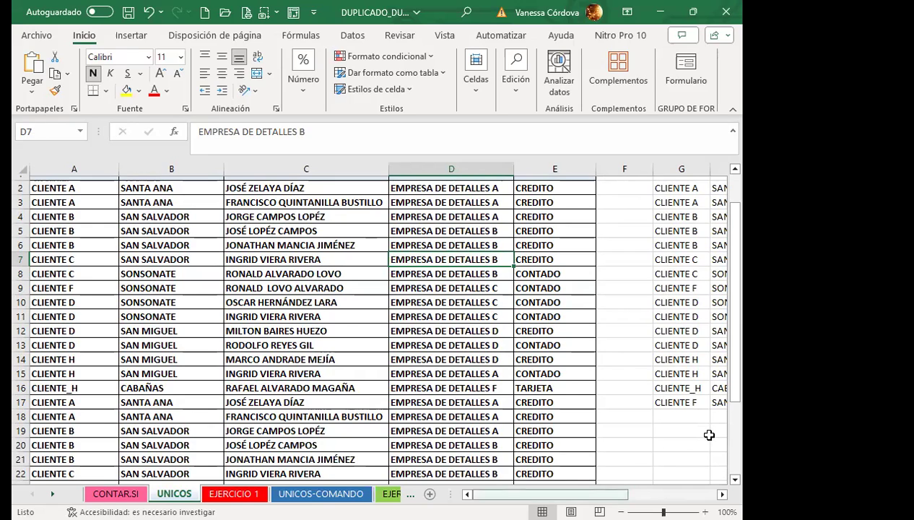
scroll(709, 435, right, 2)
scroll(709, 434, right, 2)
scroll(709, 435, right, 1)
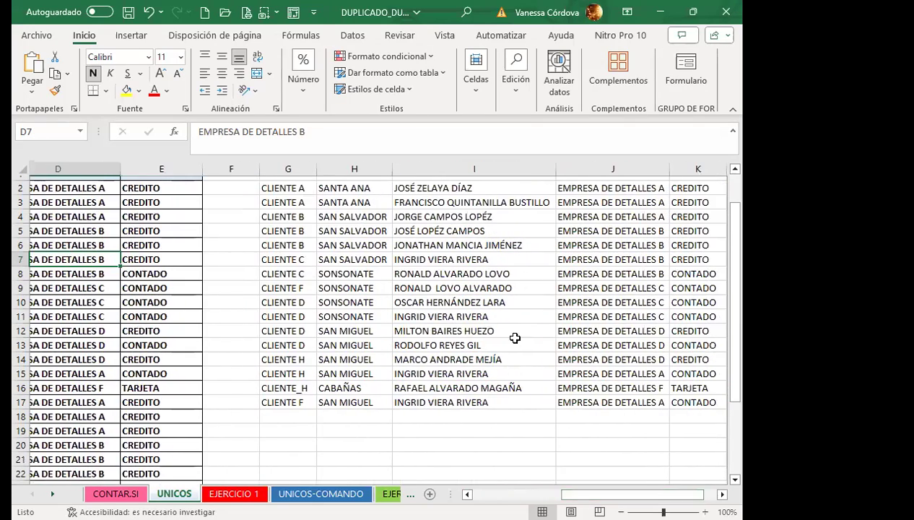
click(409, 277)
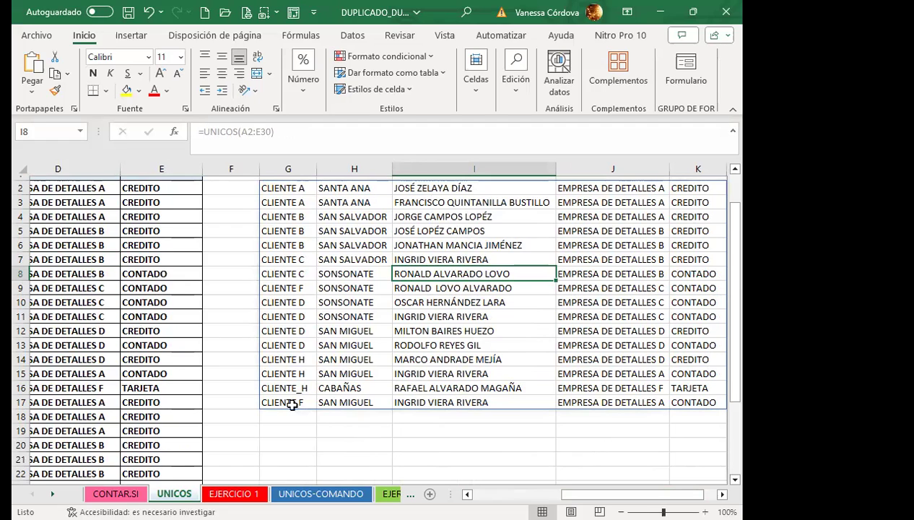
Inspect a client entry in the unique-rows result in G2:K17.
click(286, 228)
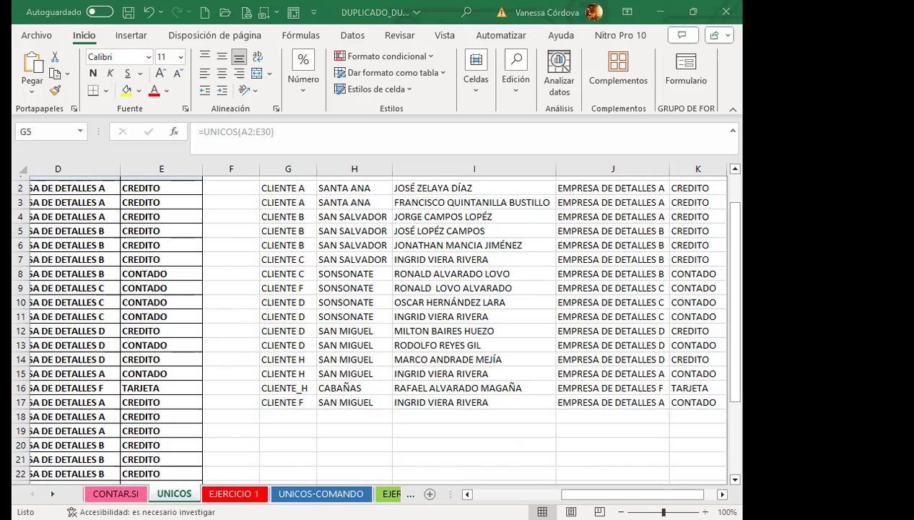
Go to the EJERCICIO 1 sheet and switch to another signed-in account.
click(236, 491)
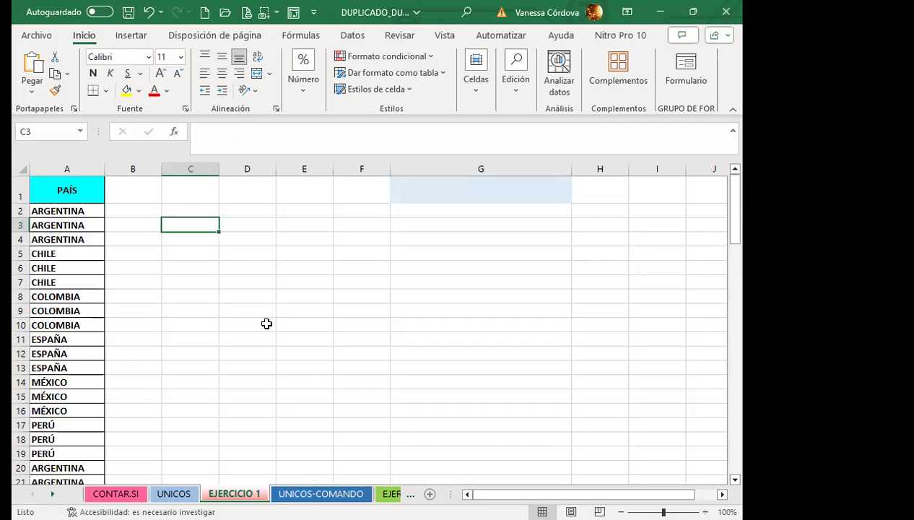
click(536, 16)
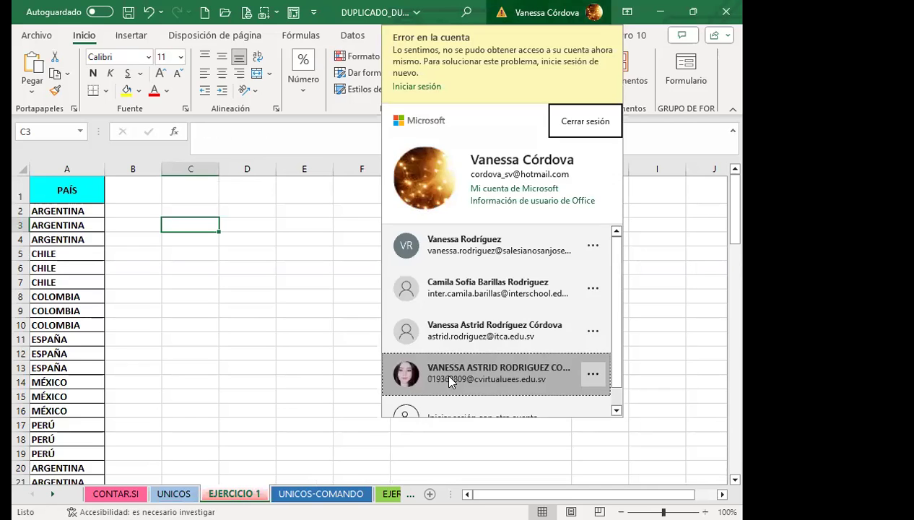
click(443, 371)
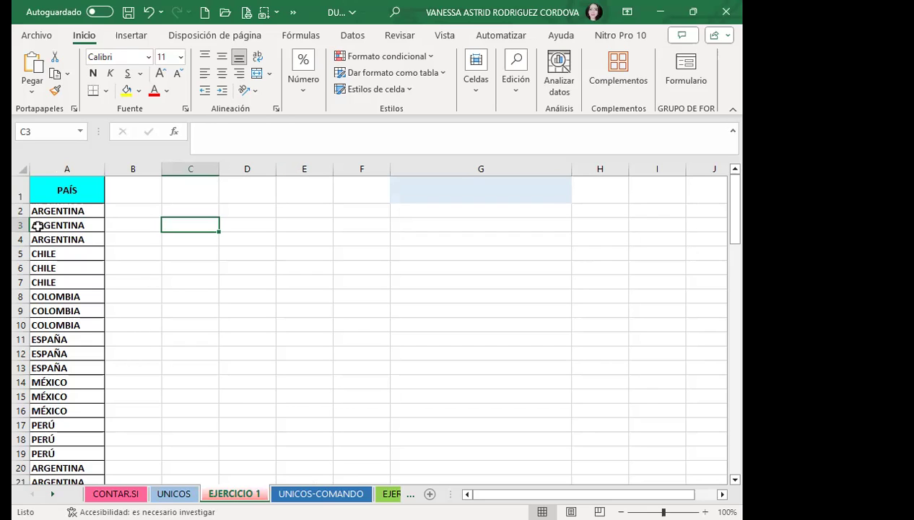
Select A2 in the PAÍS list and show the Datos tab tools.
click(60, 213)
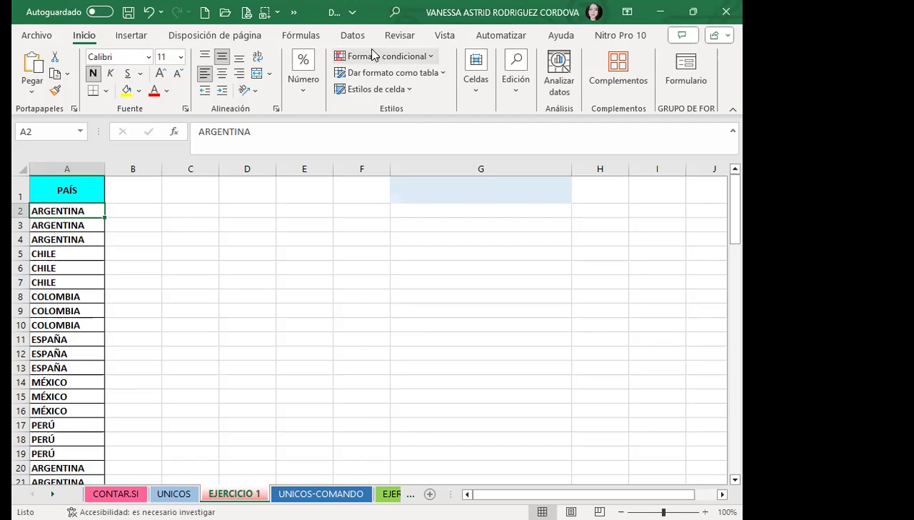
click(351, 36)
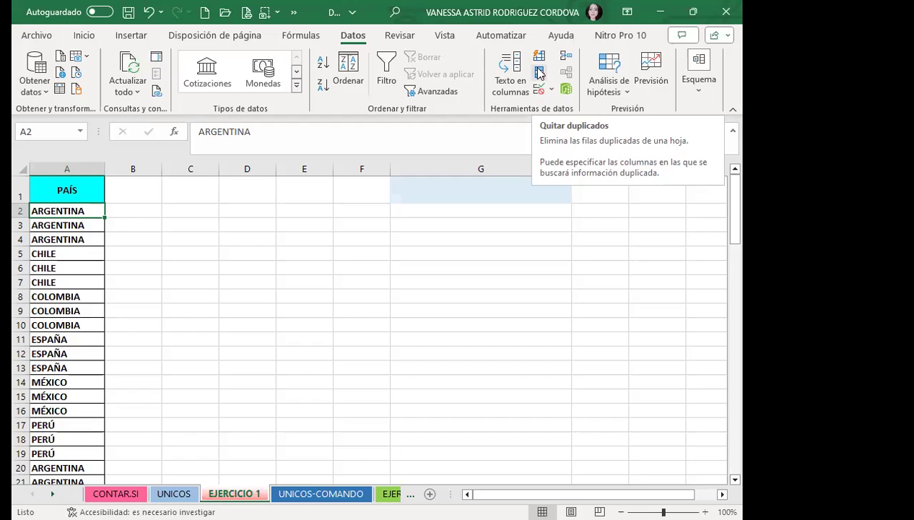
Open the Quitar duplicados dialog for the PAÍS list and move it aside.
click(539, 73)
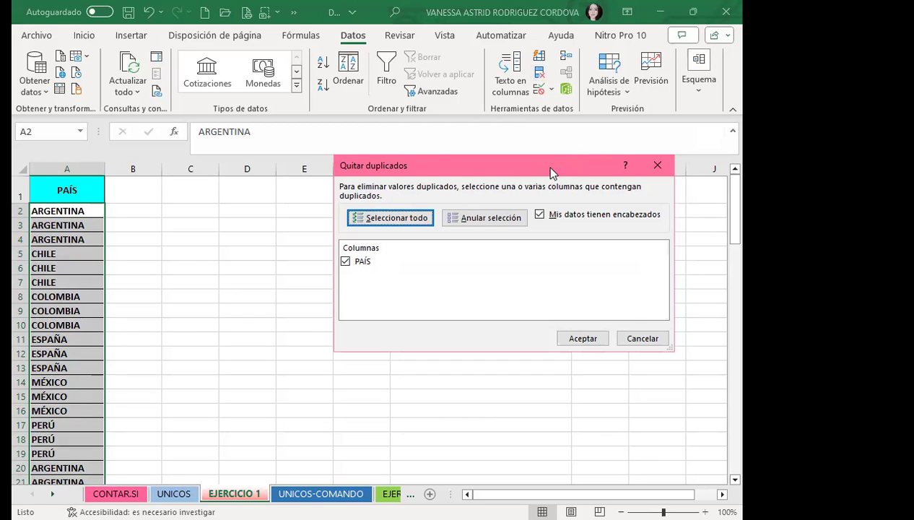
drag(550, 168, 439, 154)
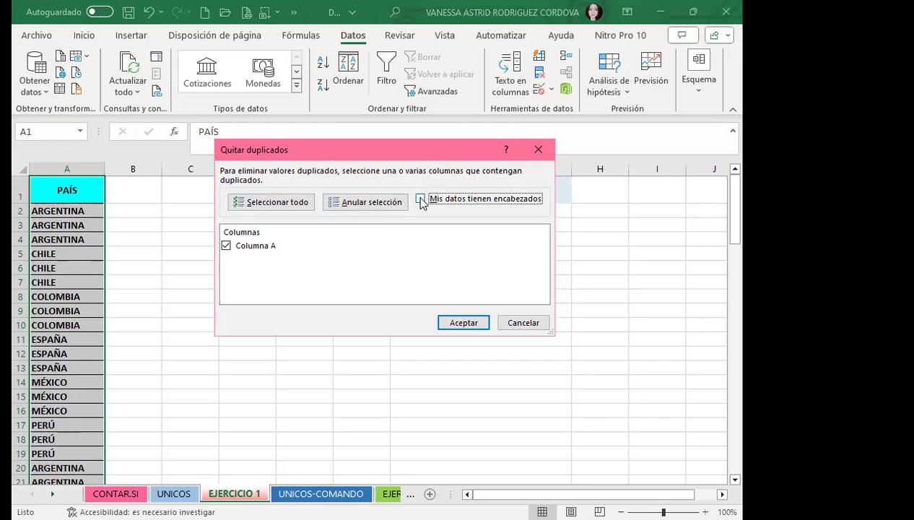
Tick 'Mis datos tienen encabezados' in the Quitar duplicados dialog.
click(421, 200)
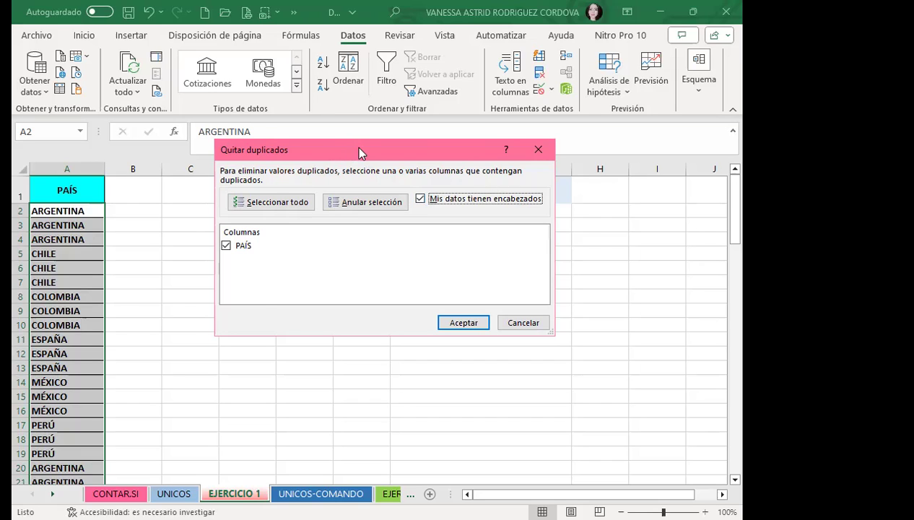
drag(359, 152, 398, 152)
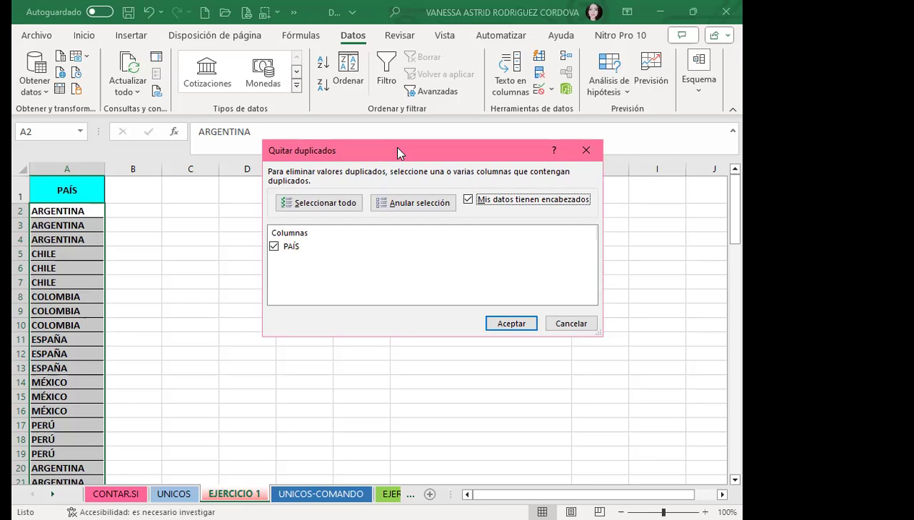
Keep row 1 as the PAÍS header and remove duplicate countries from column A.
click(468, 202)
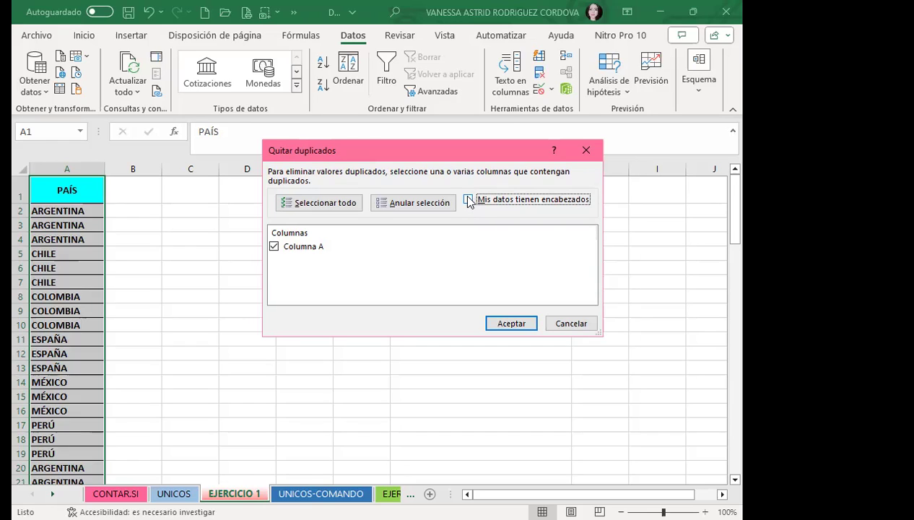
click(470, 201)
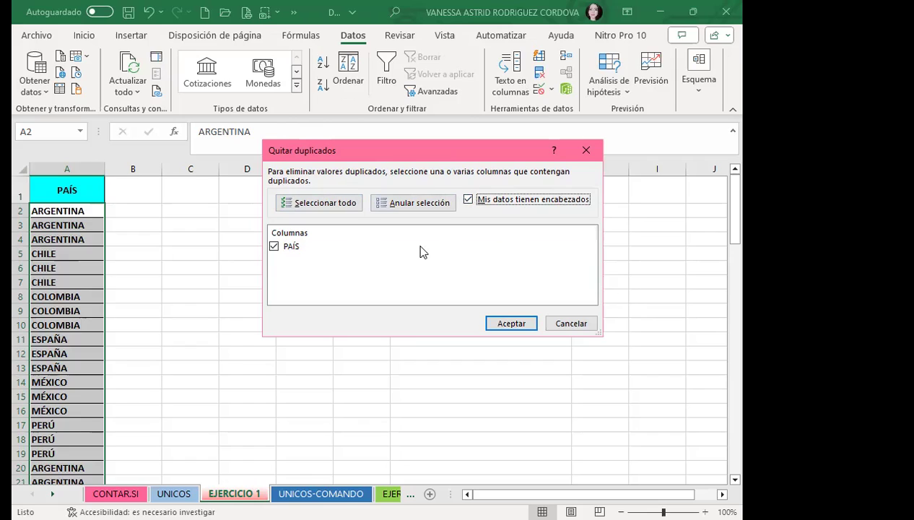
click(518, 323)
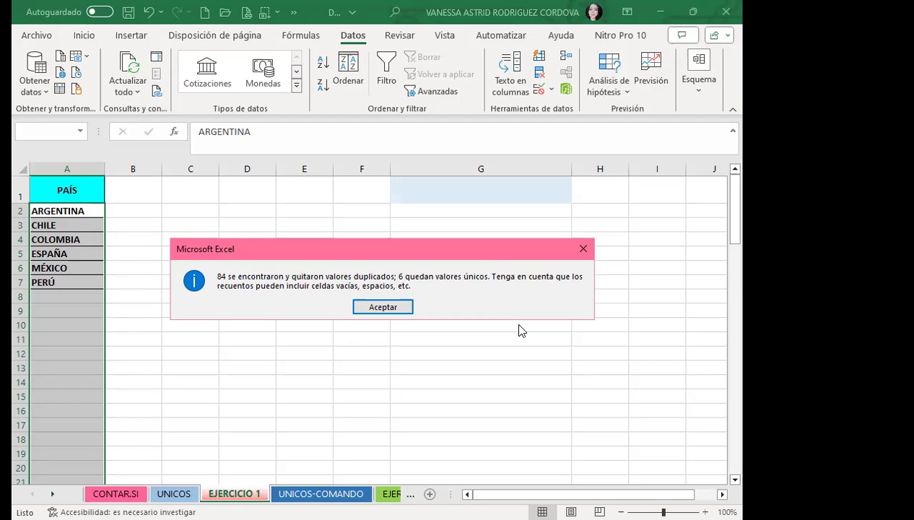
Dismiss the duplicate-removal summary and try undoing and redoing the removal.
click(384, 307)
click(192, 265)
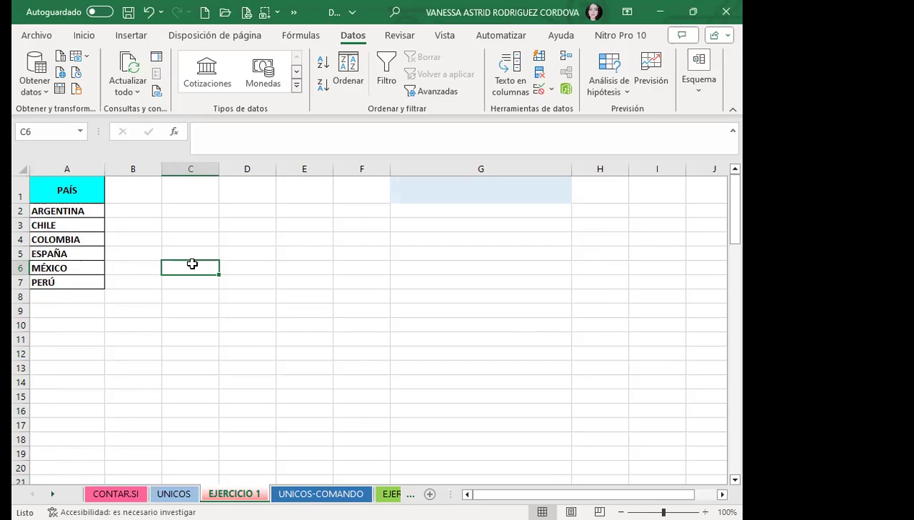
click(149, 12)
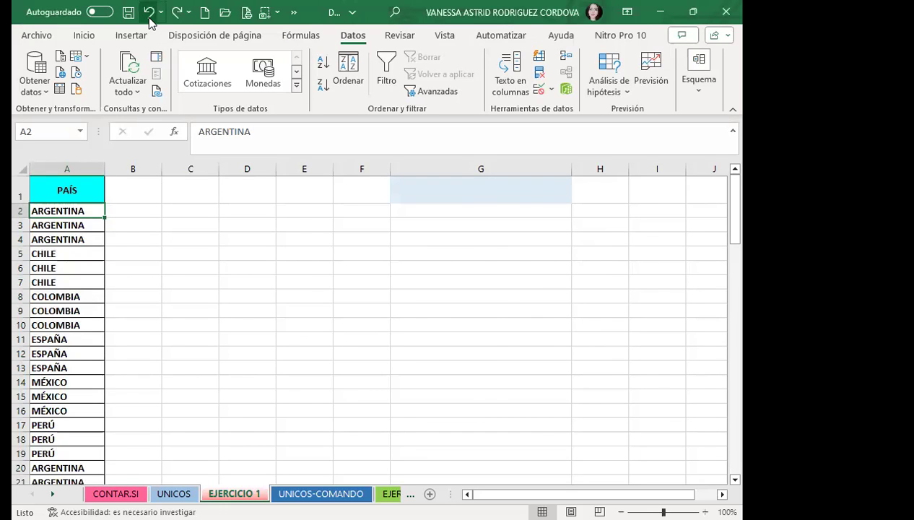
key(ctrl+Page_Up)
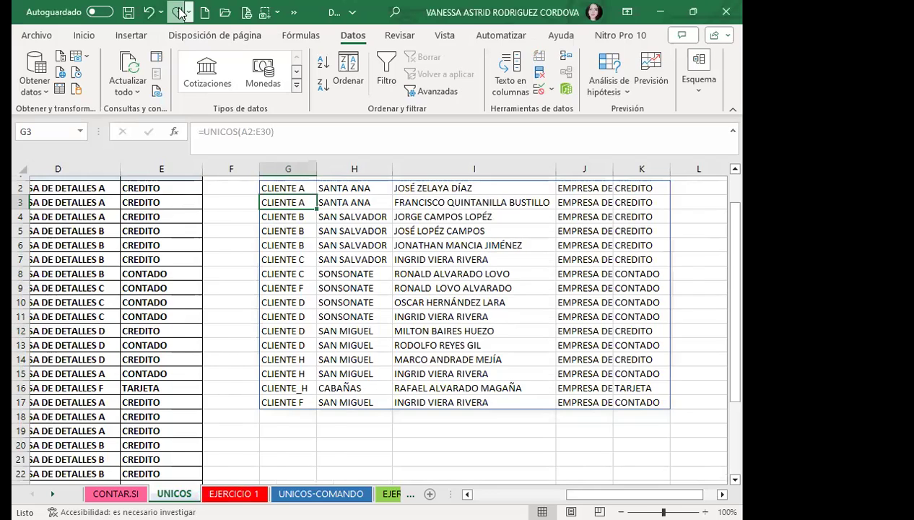
click(178, 12)
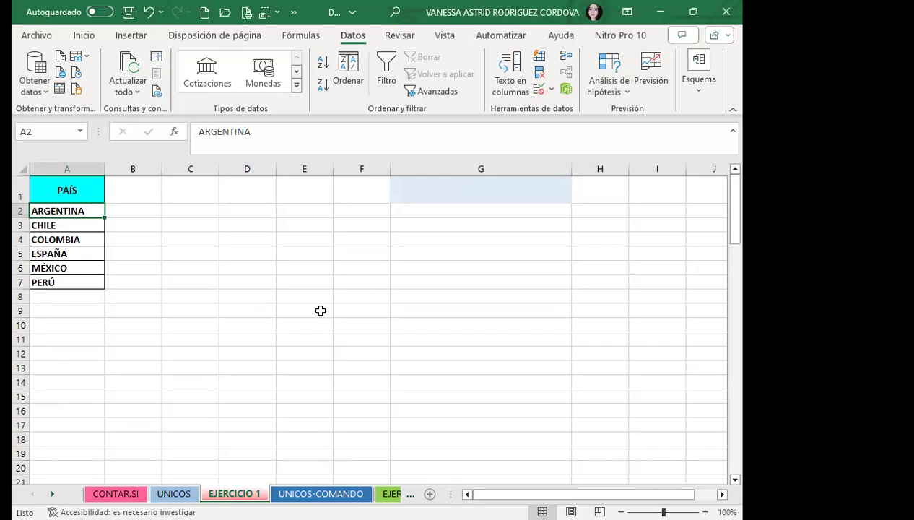
Enter a test 'Z' in A2, then undo it and the duplicate removal to restore the full country list.
text(Z)
click(320, 308)
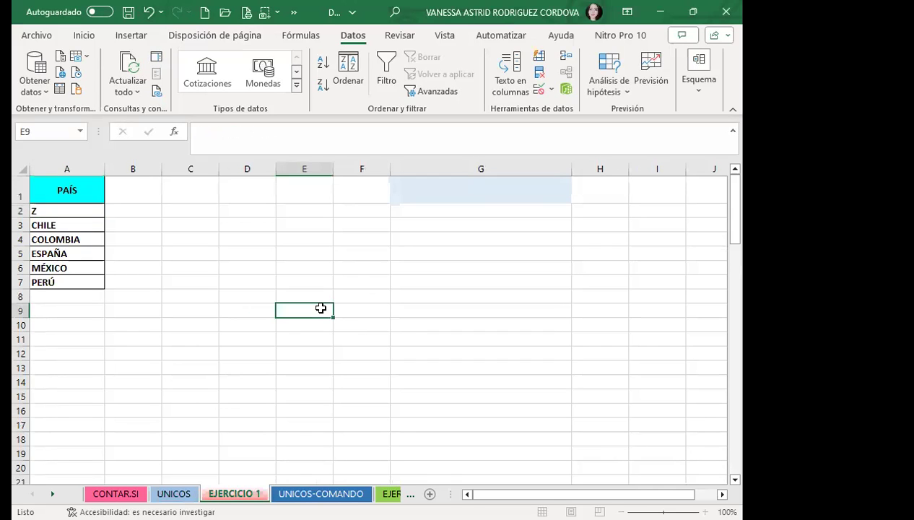
key(ctrl+z)
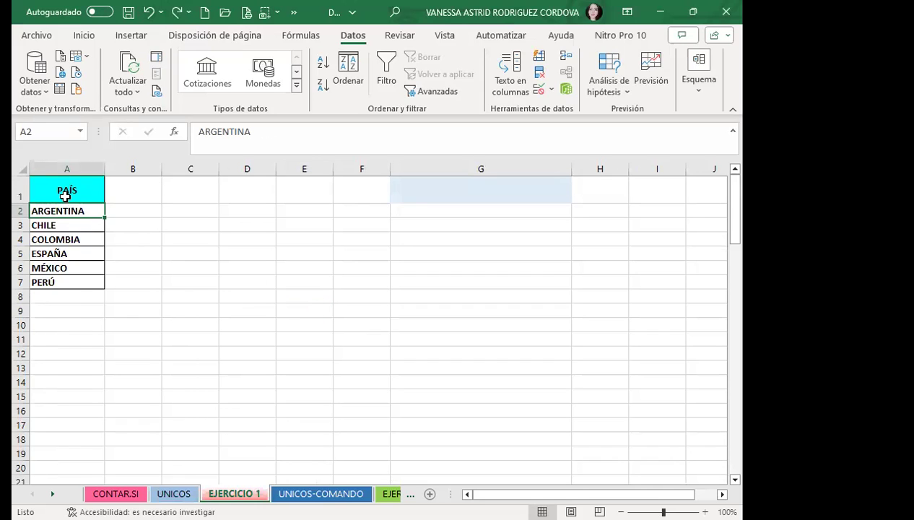
key(ctrl+z)
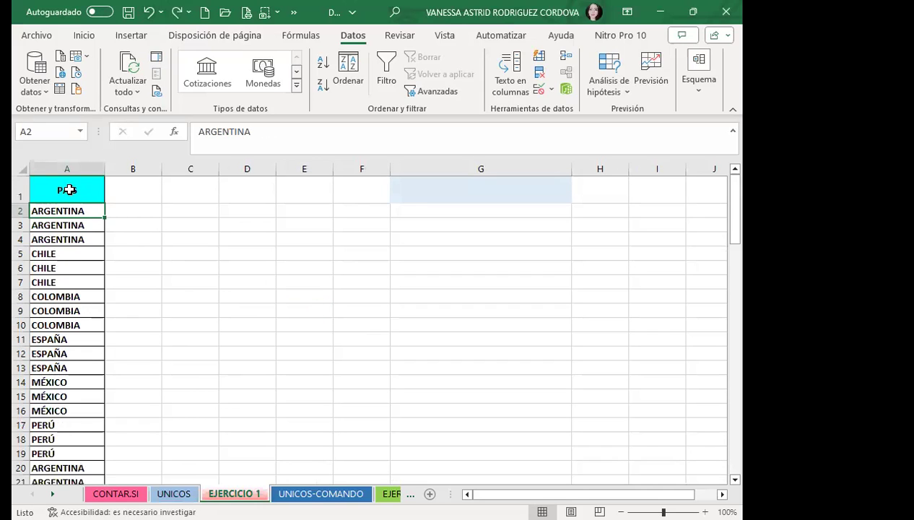
Copy column A's country list to column D, undo that, then drag the list over to column B.
click(69, 166)
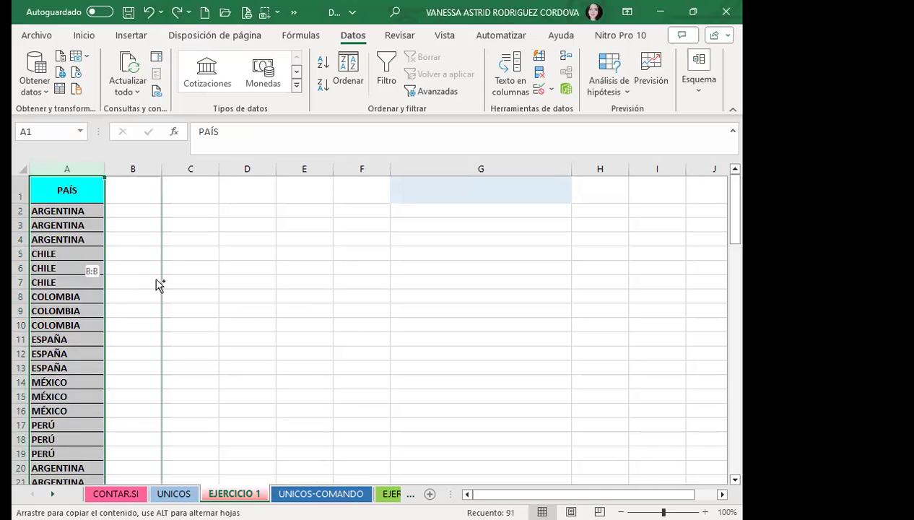
ctrl+drag(107, 288, 249, 288)
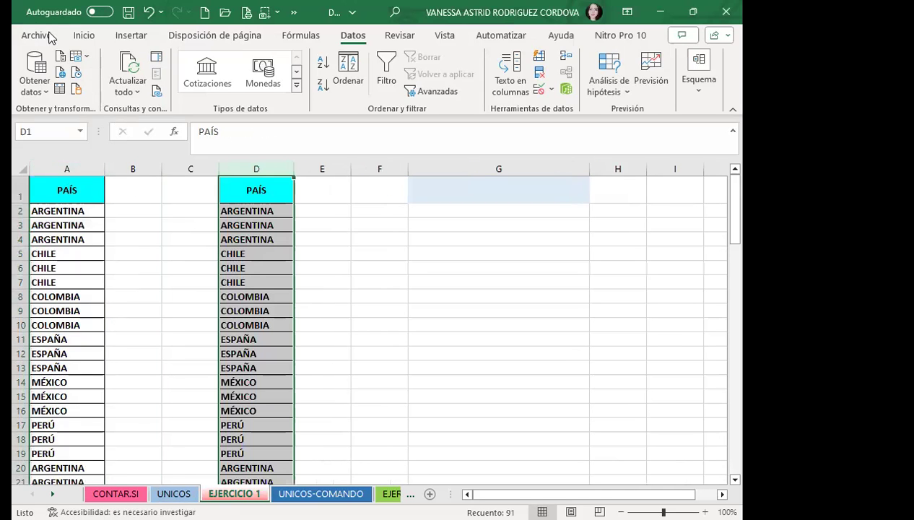
click(76, 36)
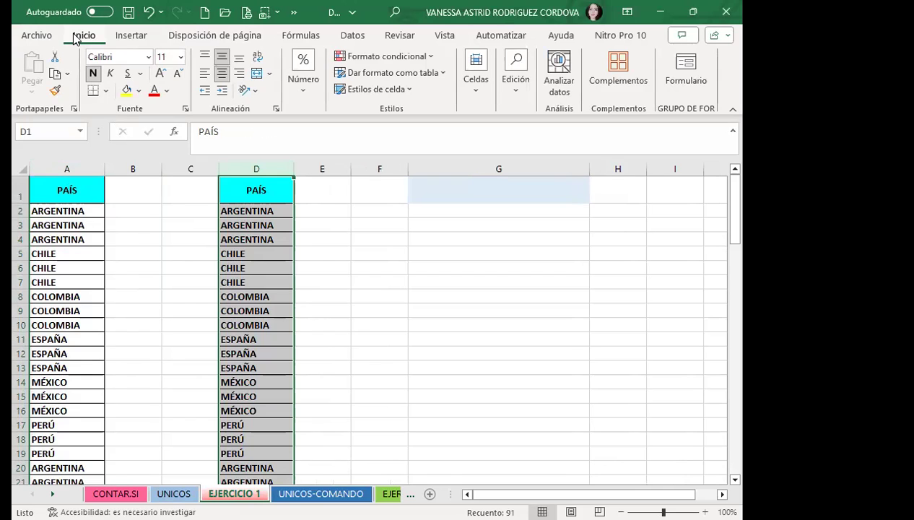
key(ctrl+z)
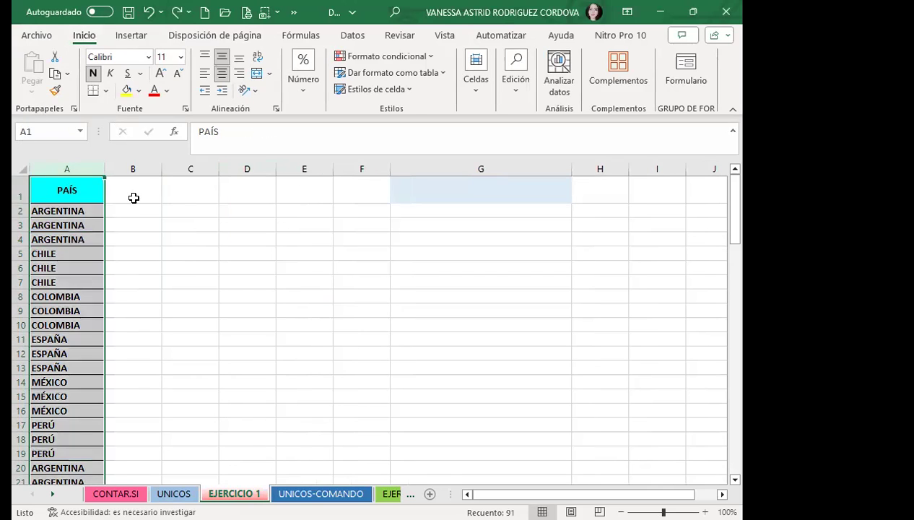
click(128, 206)
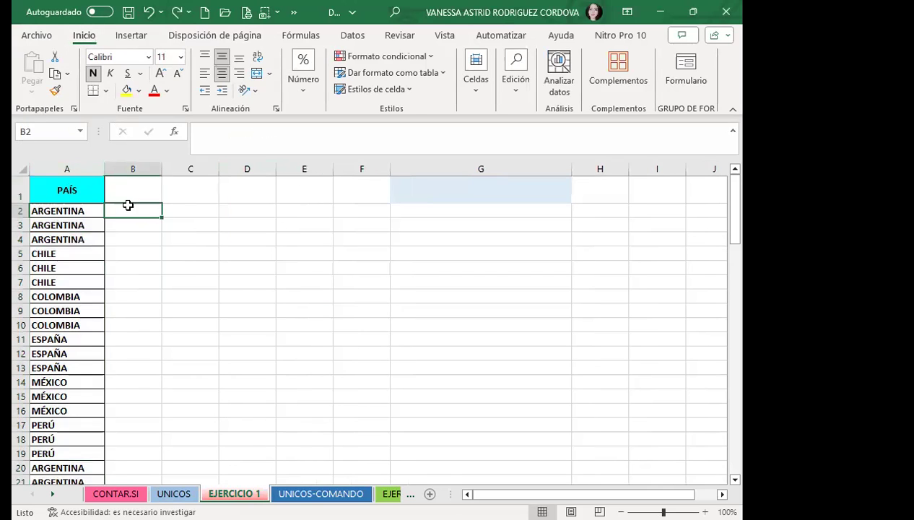
click(76, 165)
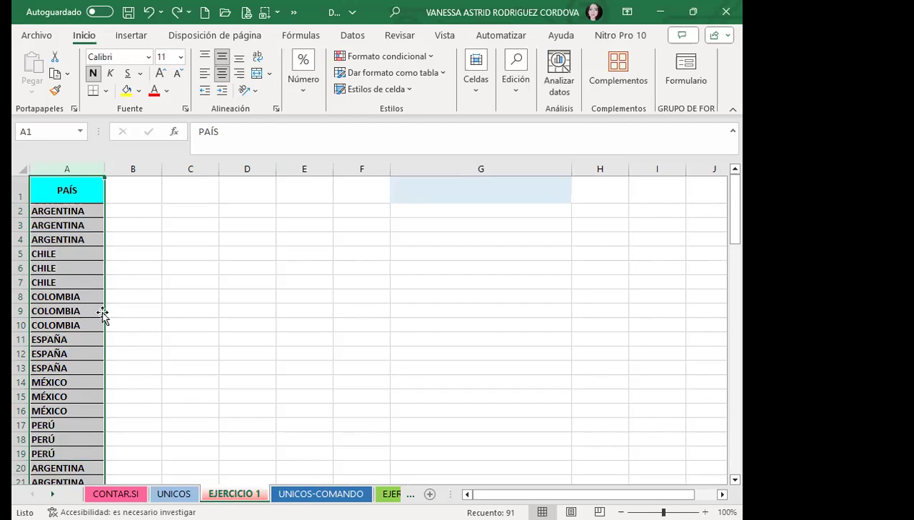
drag(107, 312, 218, 299)
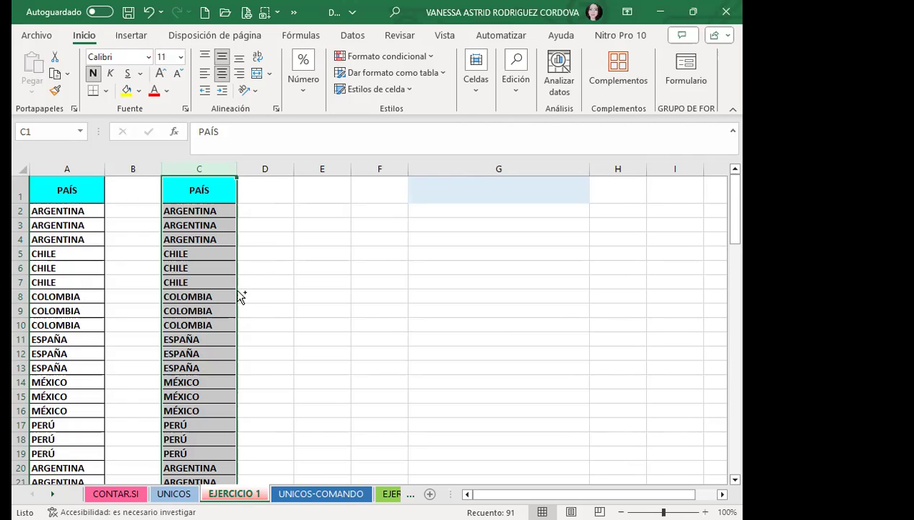
Copy the PAÍS list into column E, select columns A through E, then undo the extra copies.
drag(241, 296, 338, 298)
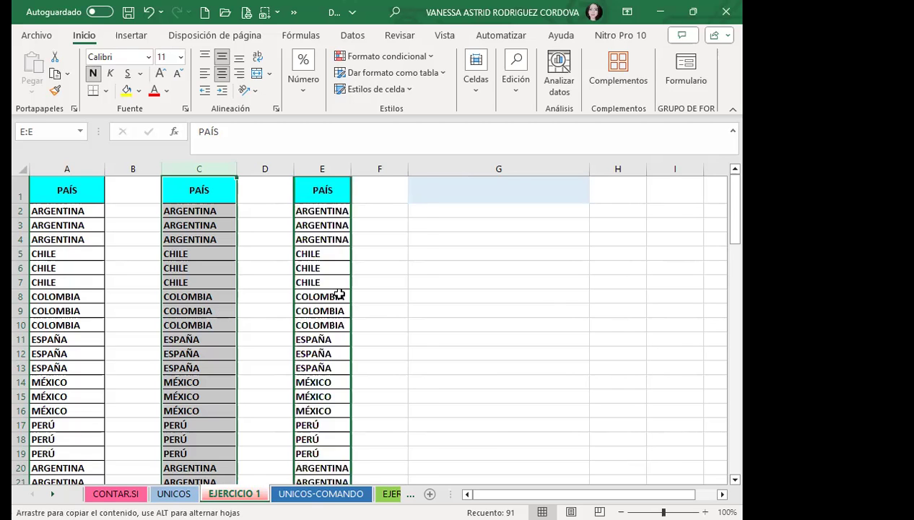
click(72, 168)
mouse_move(147, 186)
mouse_down()
mouse_move(363, 301)
mouse_move(668, 298)
mouse_up()
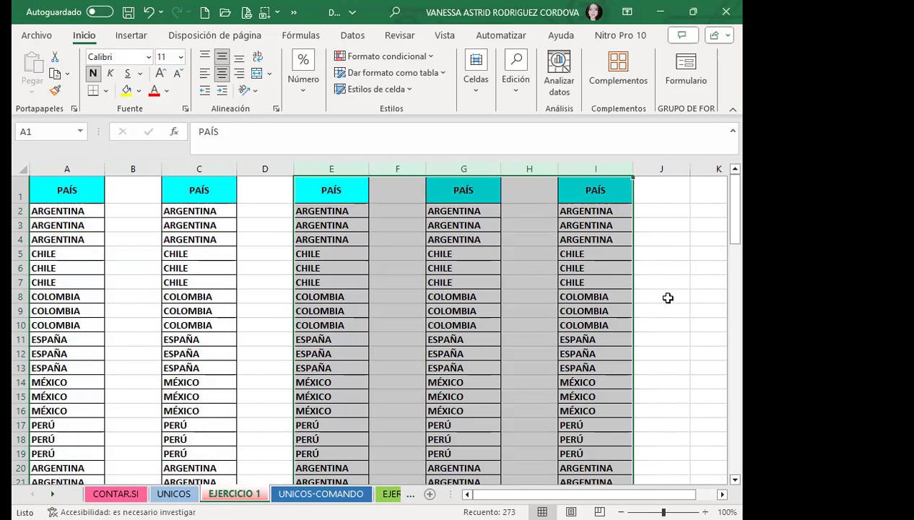
key(ctrl+z)
key(ctrl+z)
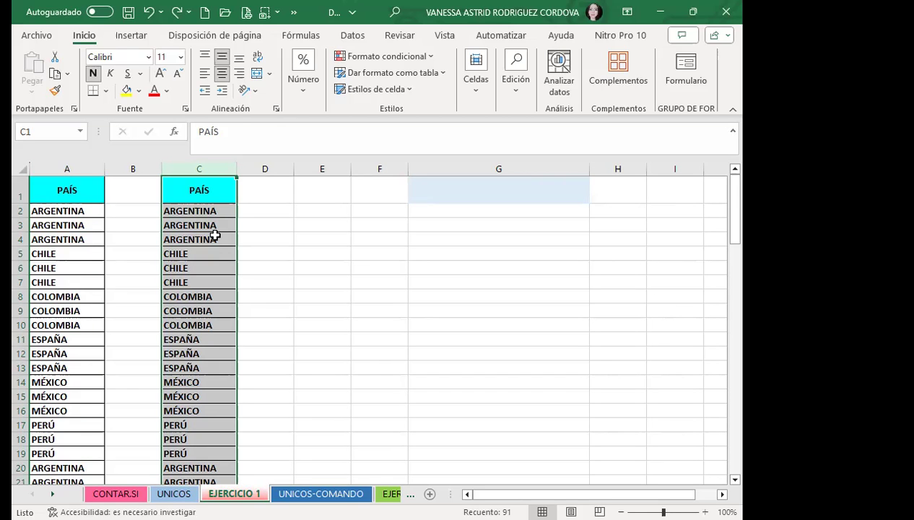
Run Quitar duplicados on the column C PAÍS list from C1, removing 84 repeated countries.
click(221, 190)
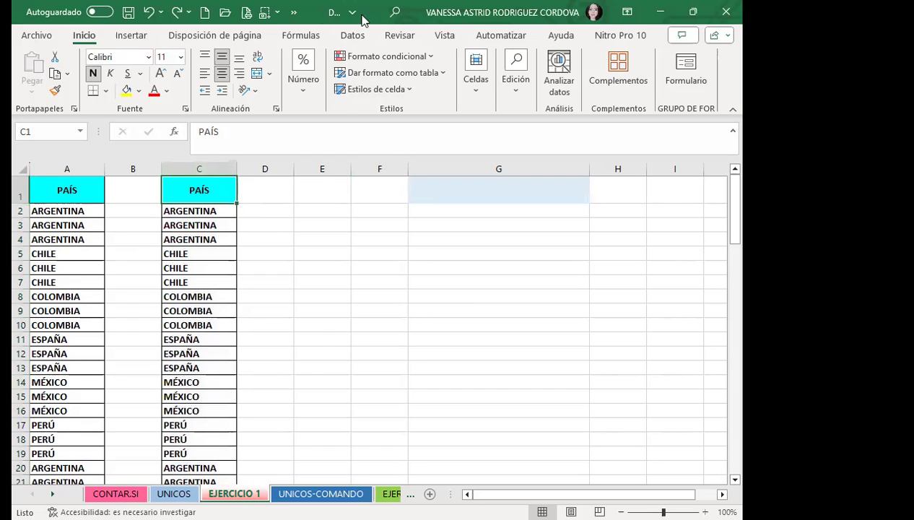
click(352, 35)
click(538, 73)
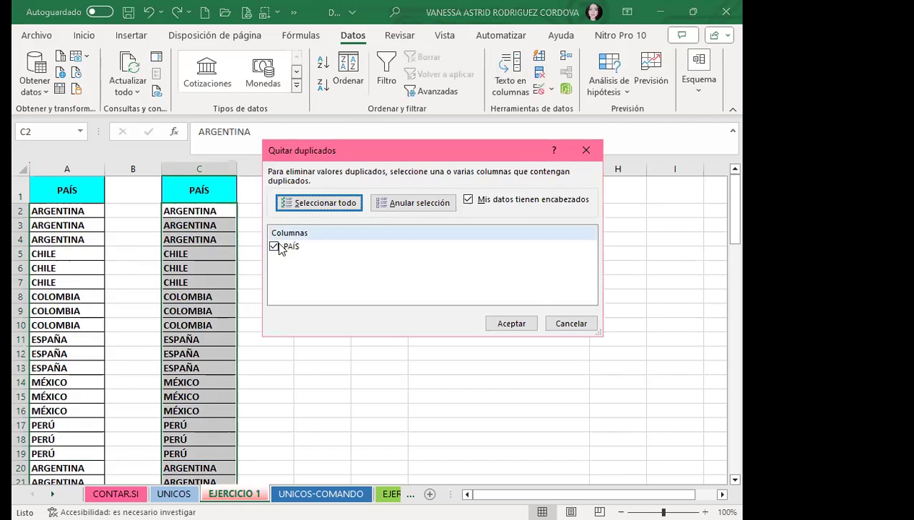
click(497, 322)
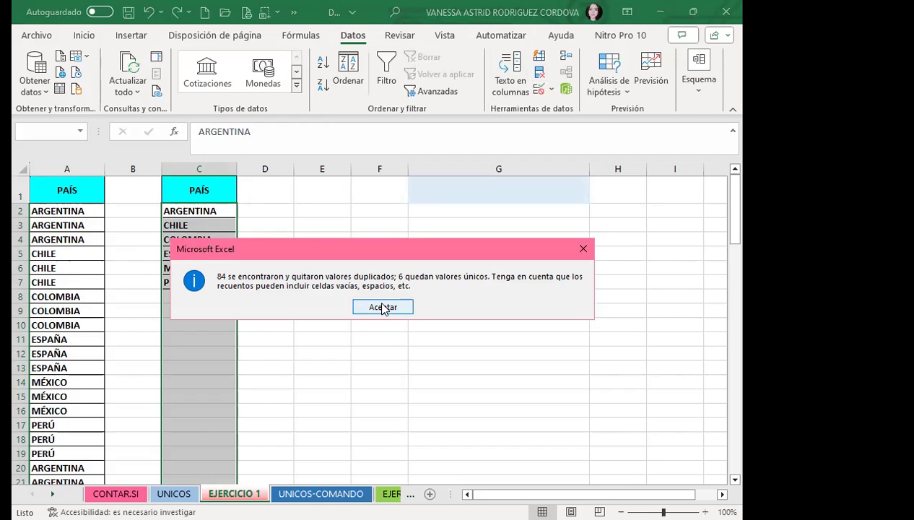
click(383, 306)
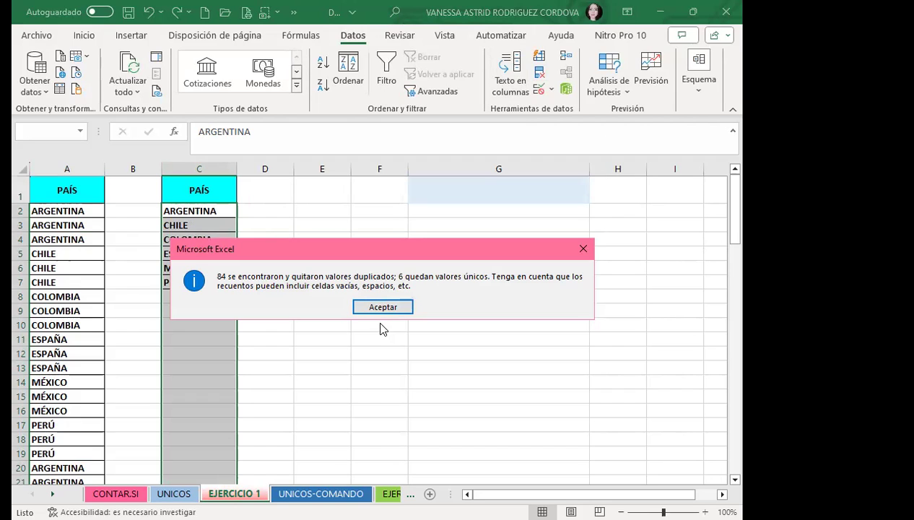
Dismiss the summary and select cell D6, leaving the six unique countries in column C.
click(382, 307)
click(268, 265)
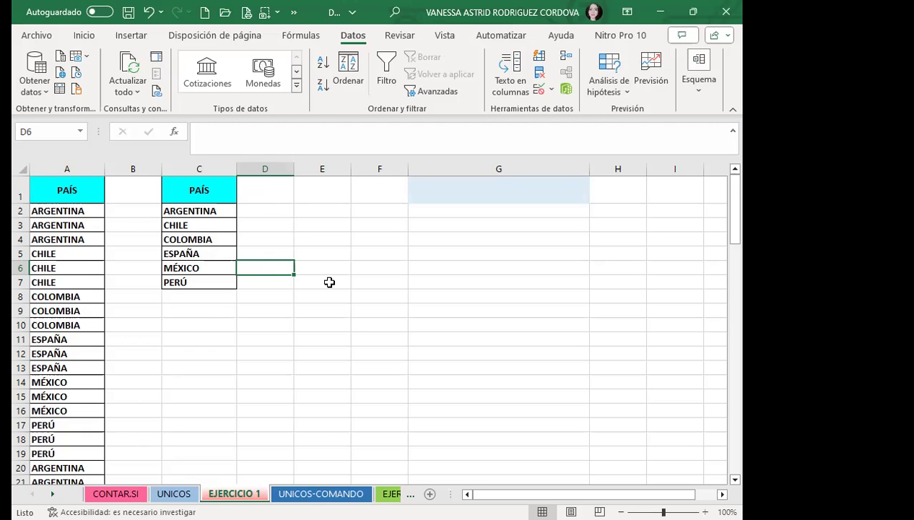
Go to the UNICOS-COMANDO sheet holding the client table.
click(311, 494)
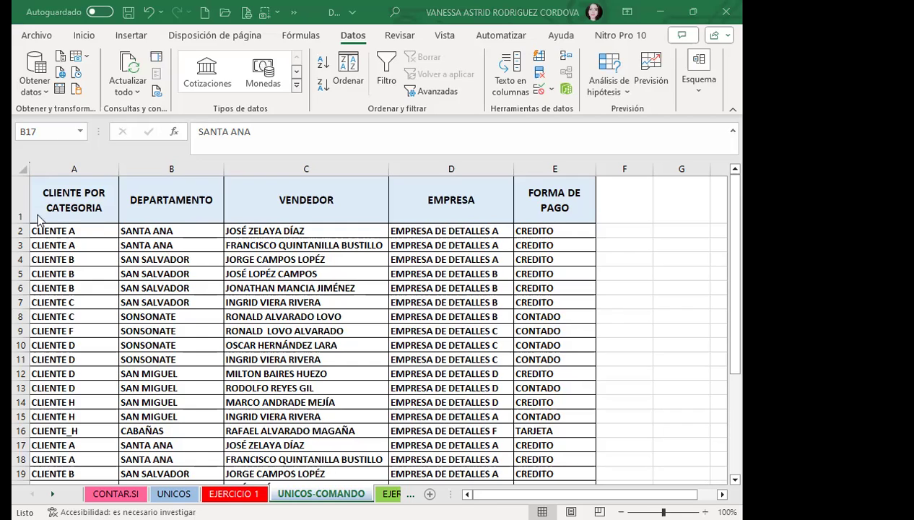
Select the whole client table from A1 and open Quitar duplicados, closing the stray Validación de datos dialog.
click(63, 205)
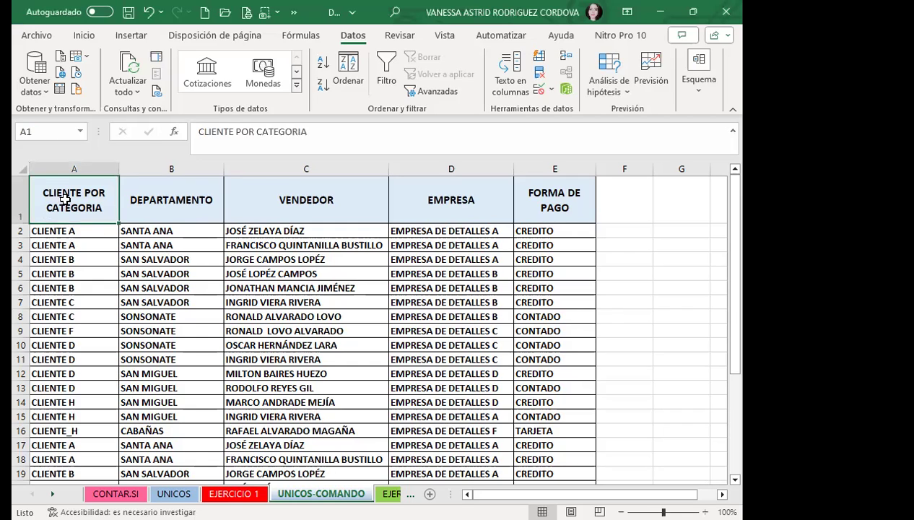
click(536, 93)
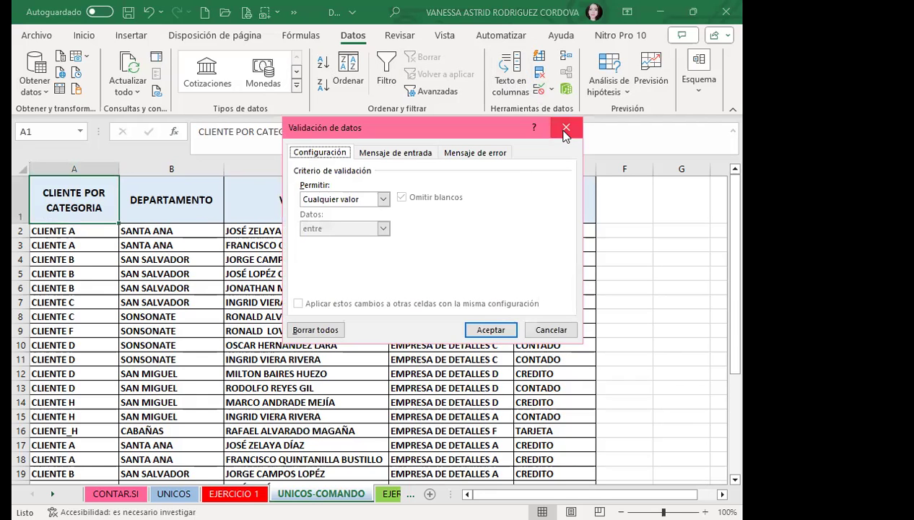
click(565, 127)
key(ctrl+a)
click(543, 75)
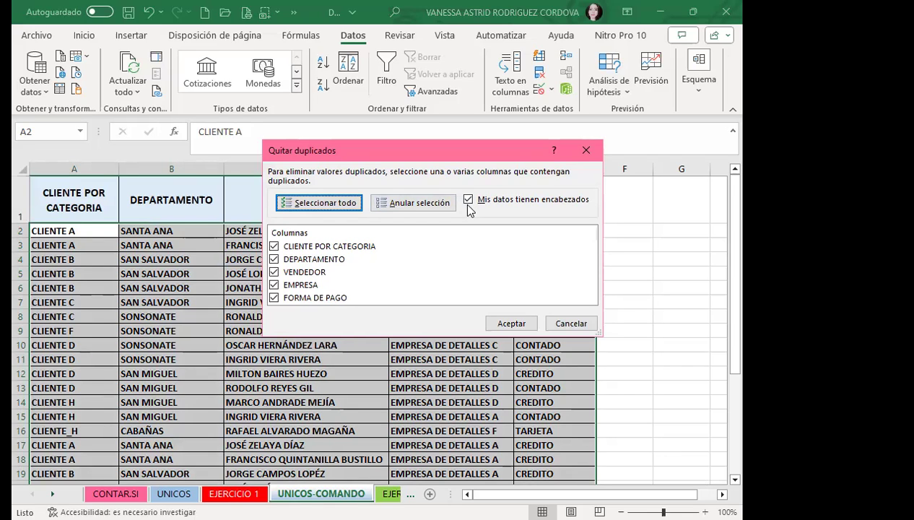
Remove duplicate rows comparing only CLIENTE POR CATEGORIA, keeping headers, leaving 8 unique clients.
click(469, 202)
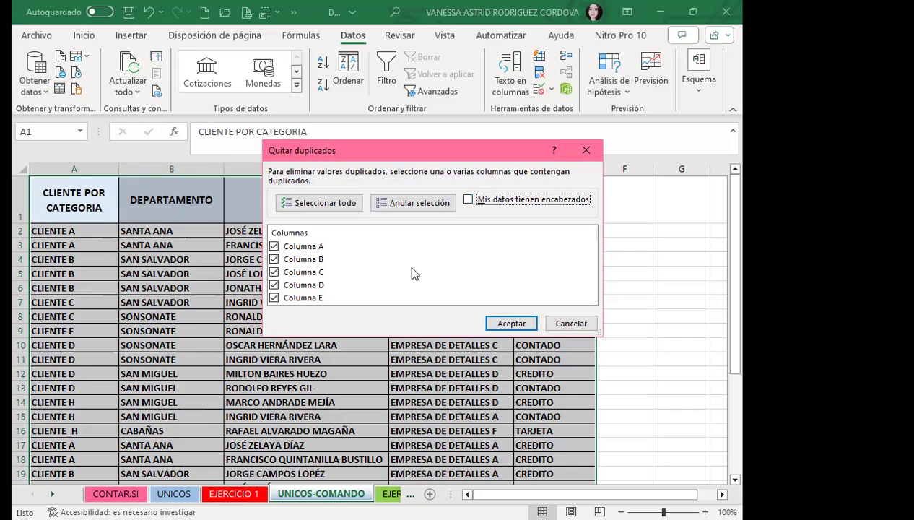
click(469, 200)
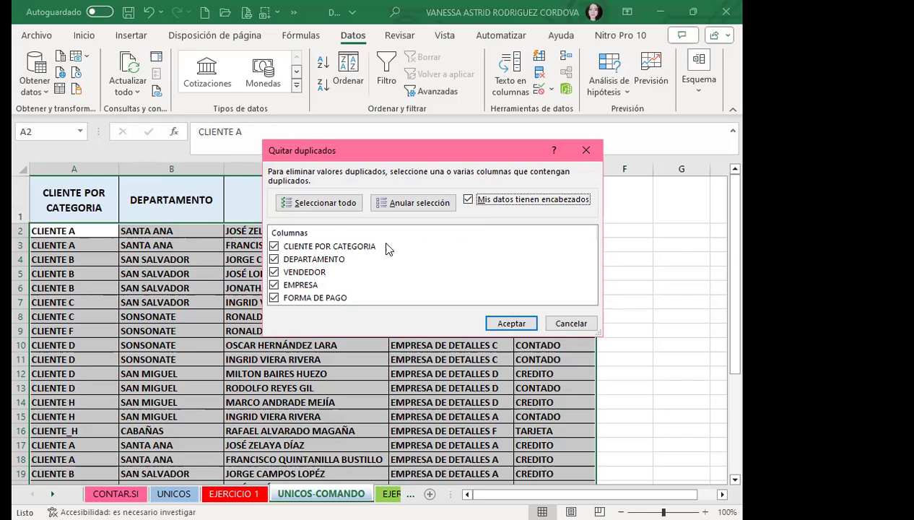
click(409, 205)
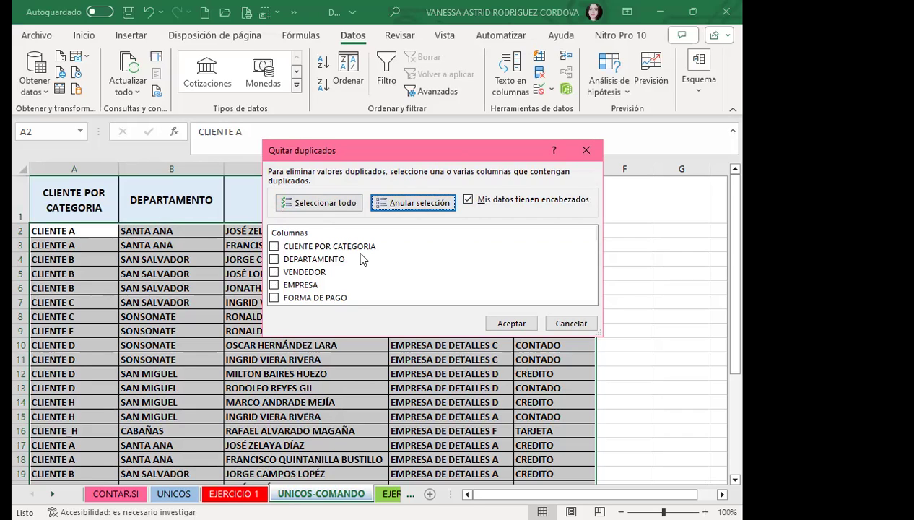
click(275, 247)
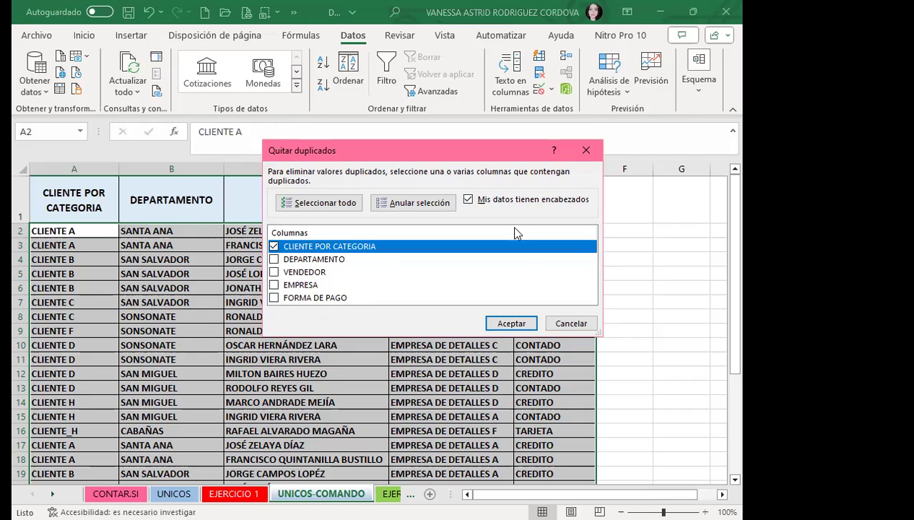
click(511, 323)
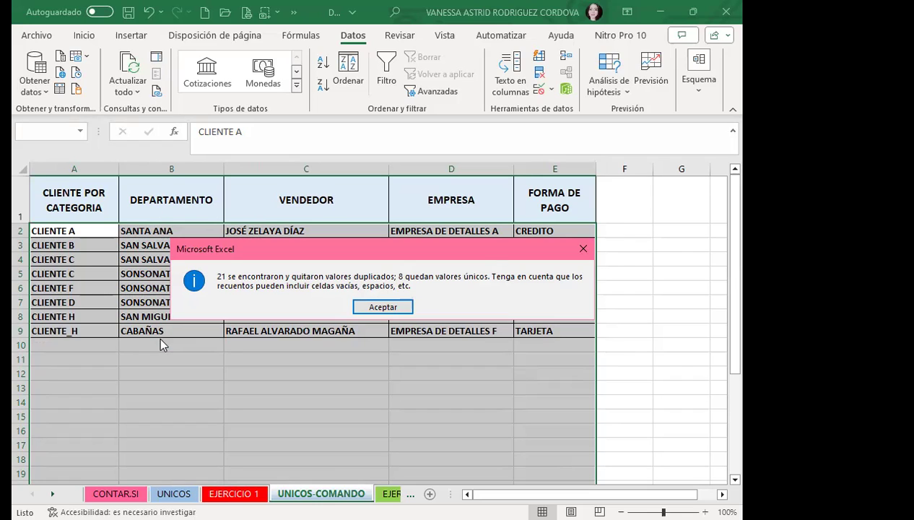
Dismiss the summary reporting 21 duplicate rows removed.
click(372, 307)
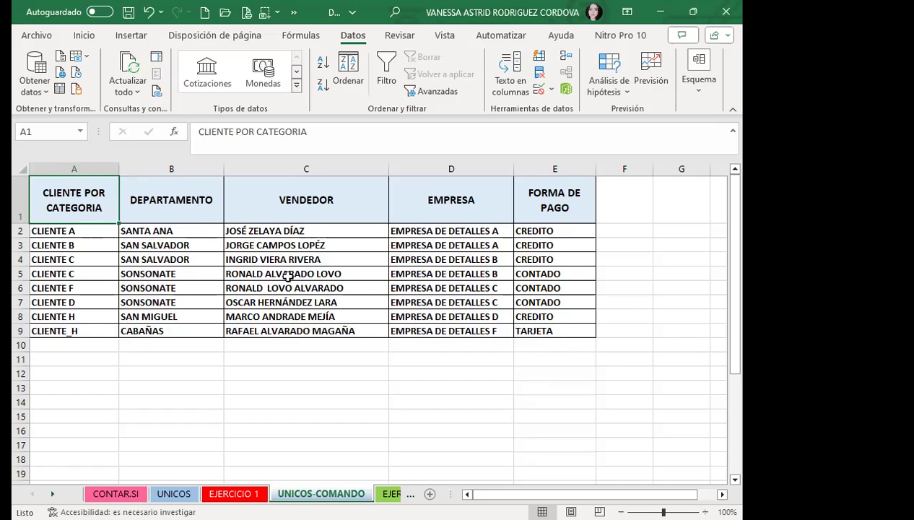
Undo the removal, then remove duplicates from the client table comparing only FORMA DE PAGO.
click(147, 12)
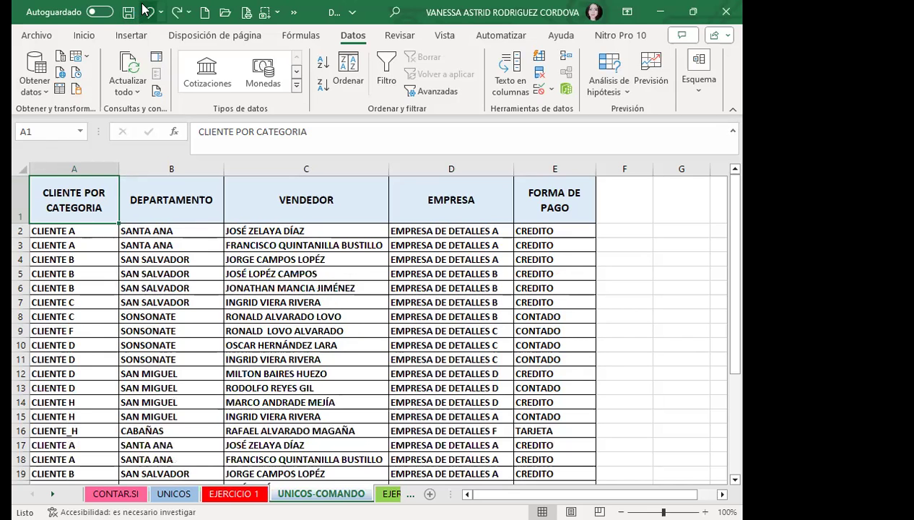
click(540, 74)
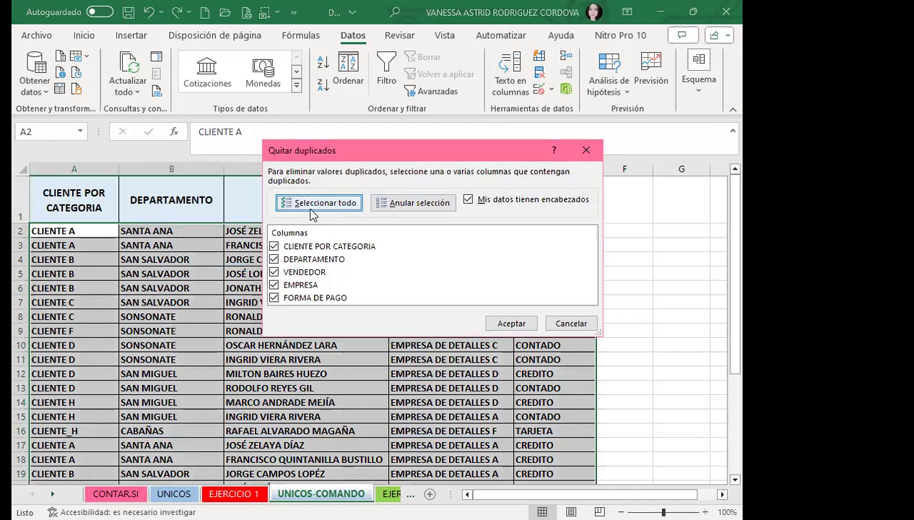
click(406, 204)
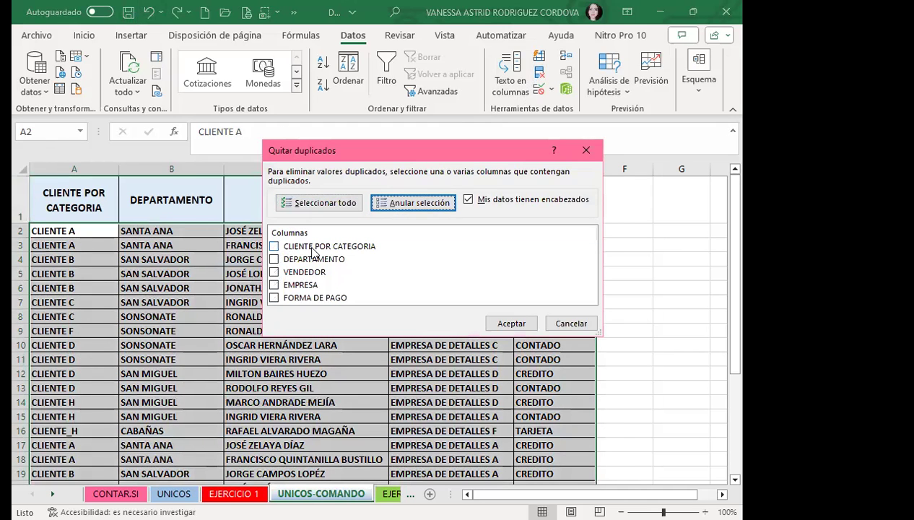
click(275, 299)
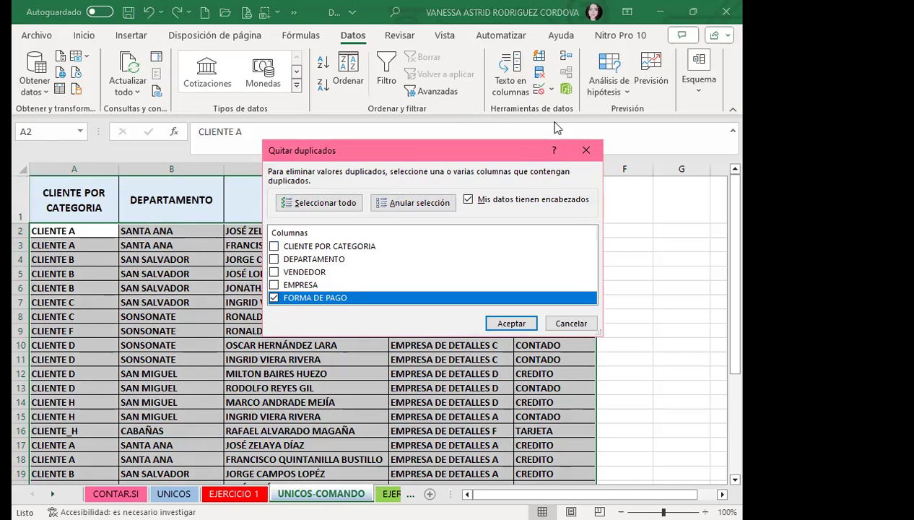
click(512, 326)
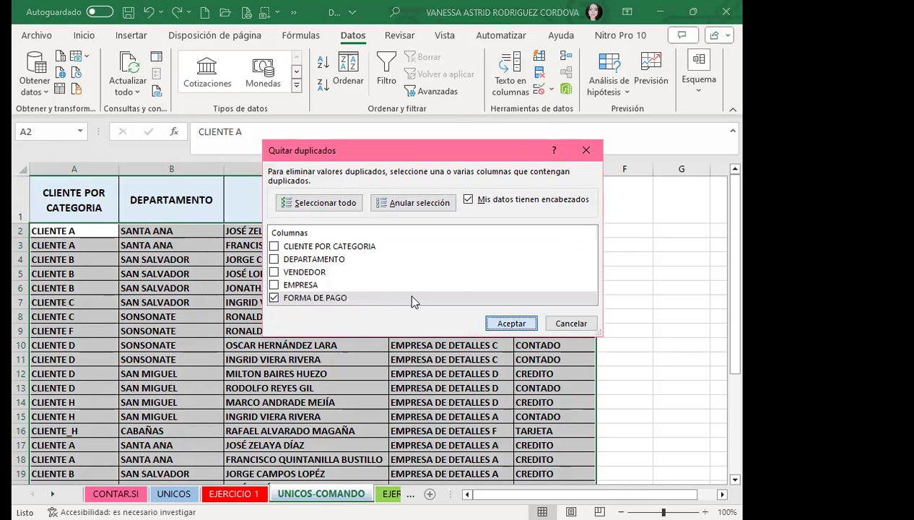
Accept the duplicates-removed message, leaving one row each for CREDITO, CONTADO and TARJETA.
click(374, 311)
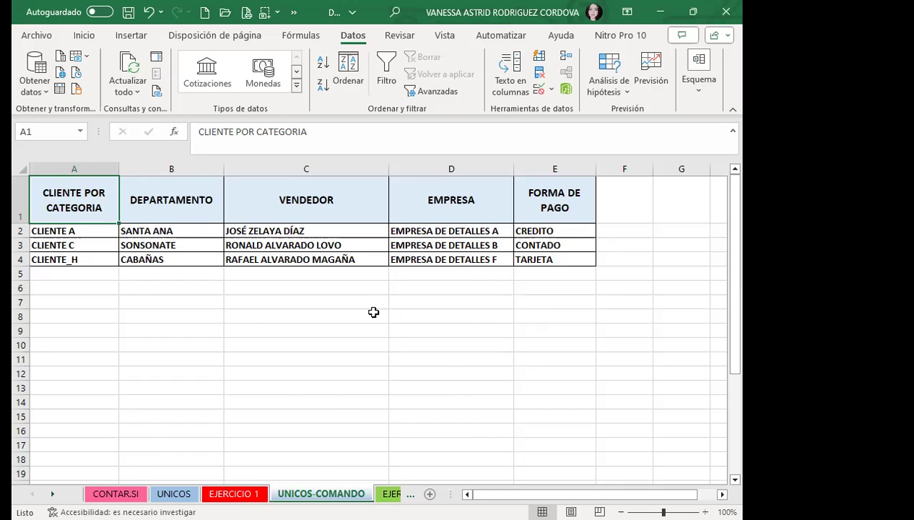
Undo the duplicate removal to restore the full client table, then reopen Quitar duplicados.
key(ctrl+z)
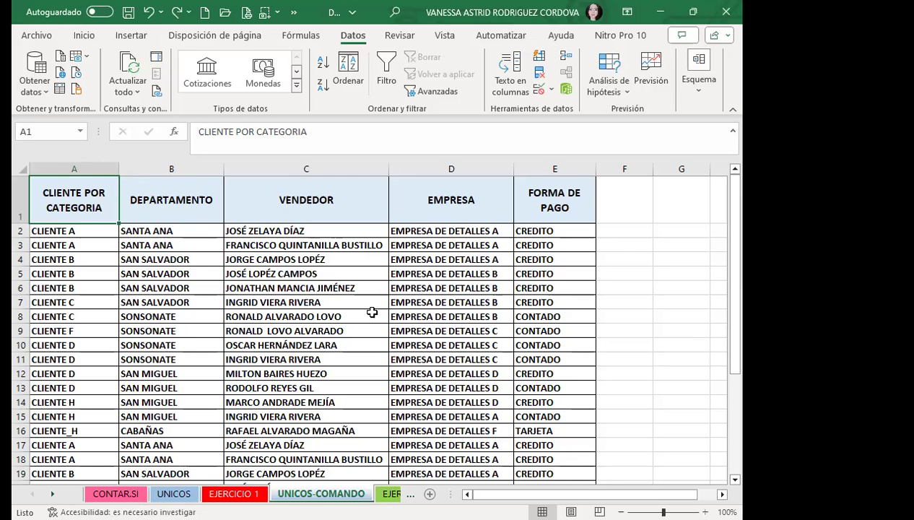
click(539, 73)
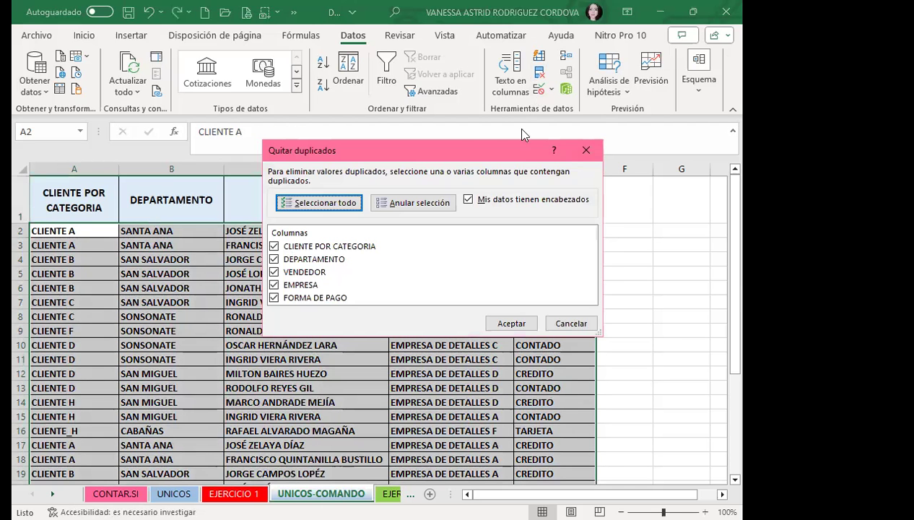
Remove duplicates comparing all five columns, leaving 16 unique client rows ending with CLIENTE F.
drag(467, 162, 472, 164)
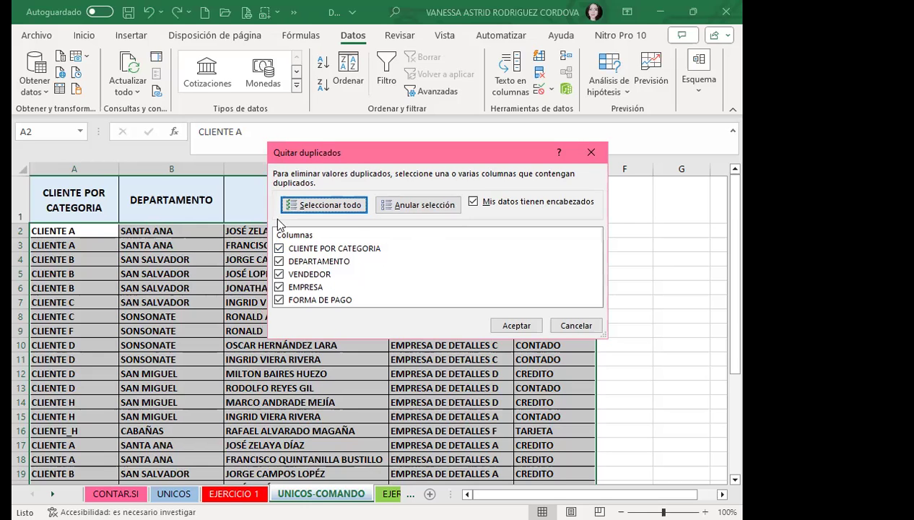
click(515, 326)
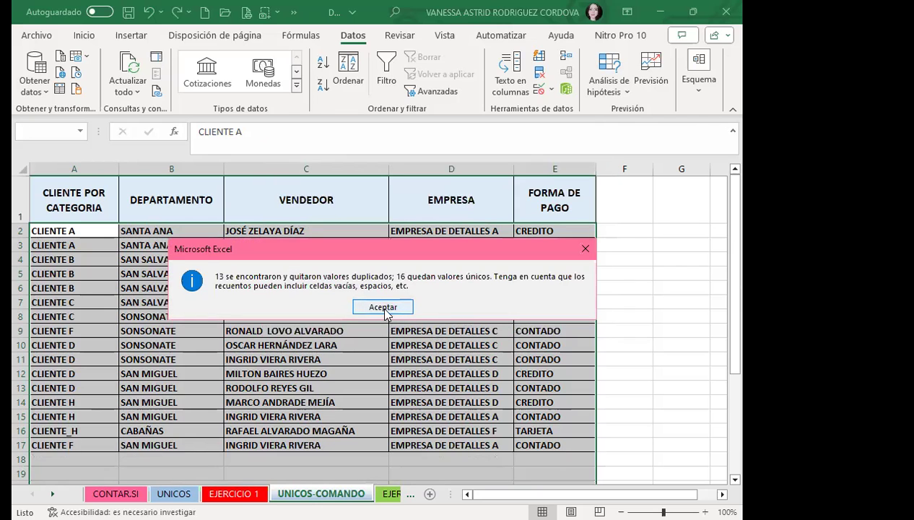
click(384, 309)
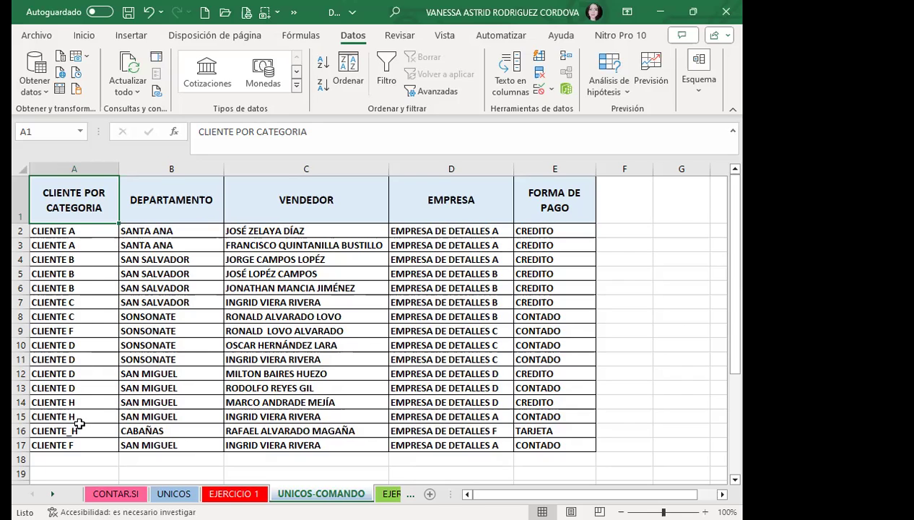
Review the sellers in C14 and C9, then go to the EJERCICIO 3 sheet.
click(240, 398)
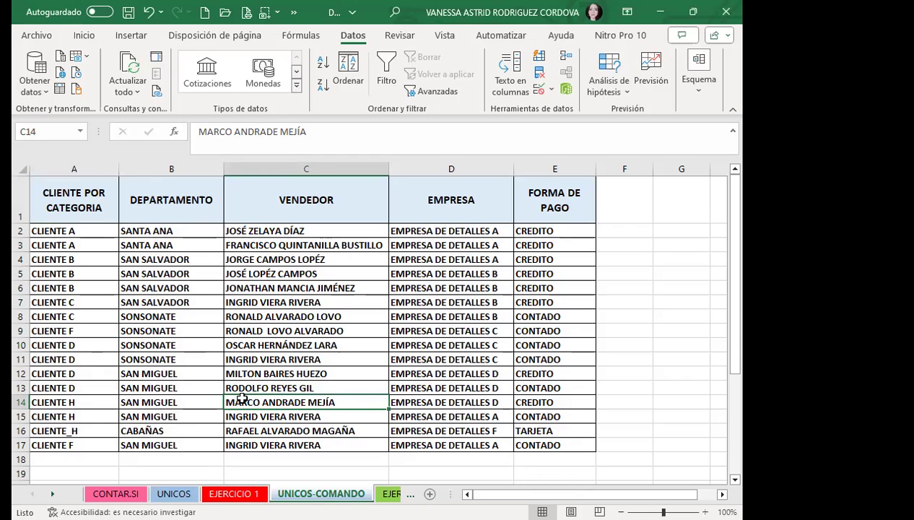
click(257, 330)
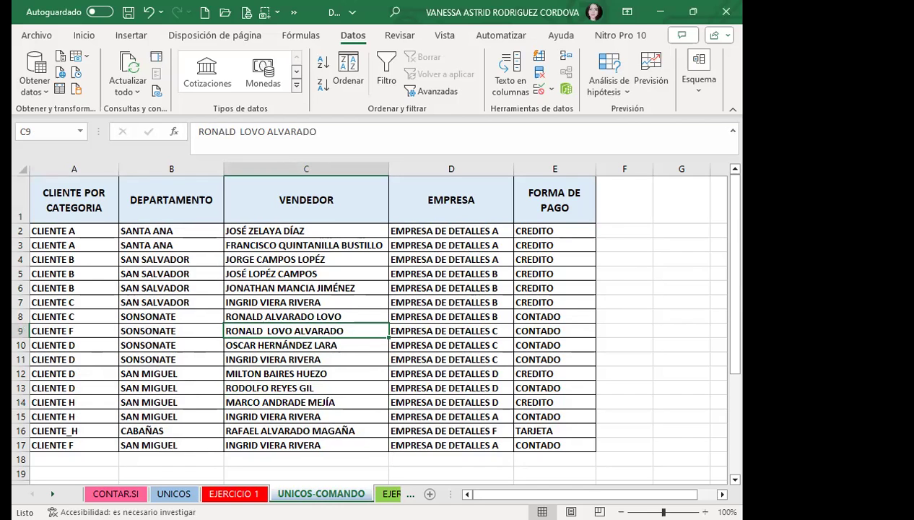
click(390, 494)
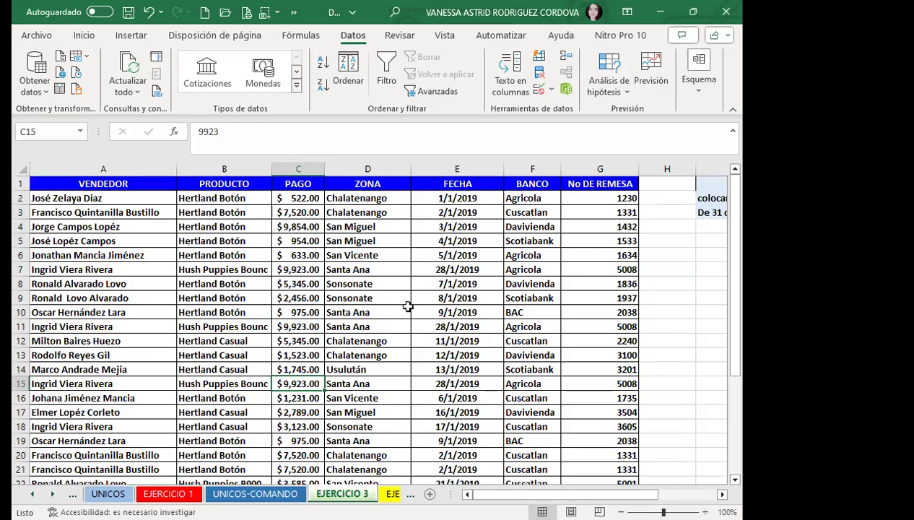
Review sellers and products like Hertland Casual in EJERCICIO 3, then move to EJERCICIO 4.
click(237, 286)
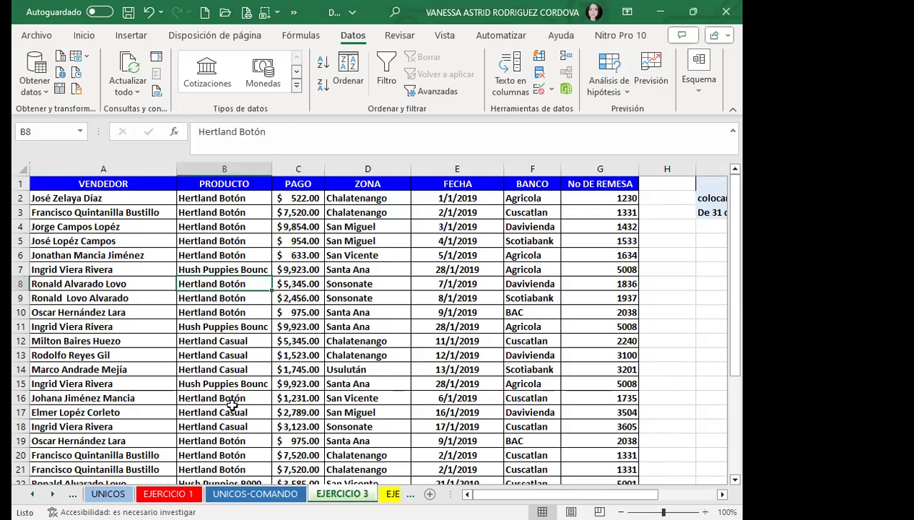
click(188, 323)
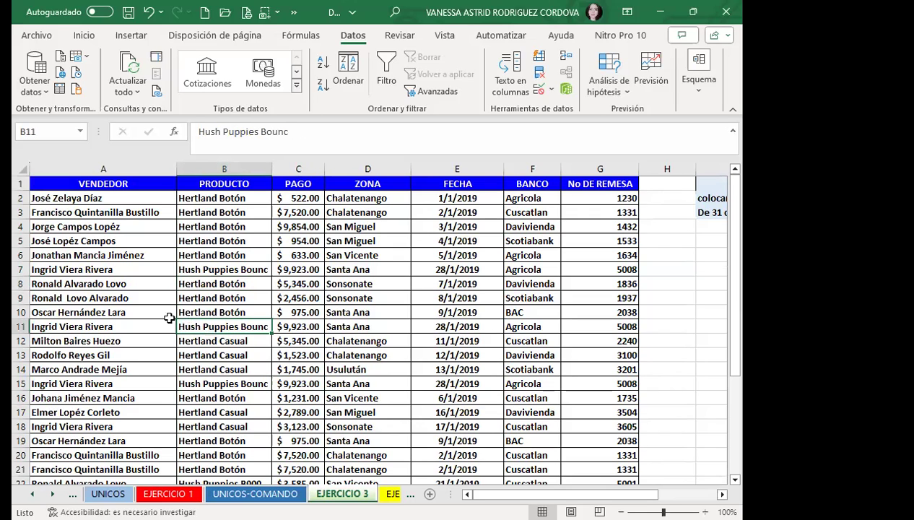
click(100, 260)
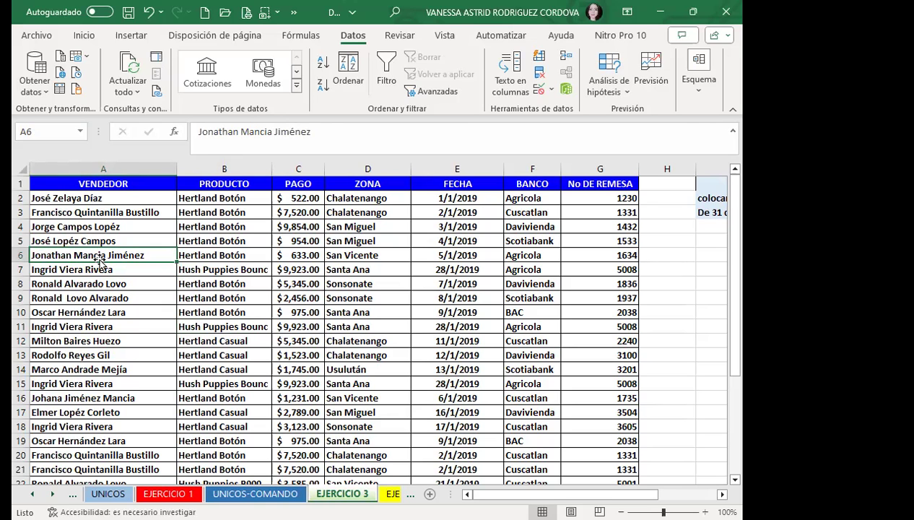
scroll(177, 345, down, 4)
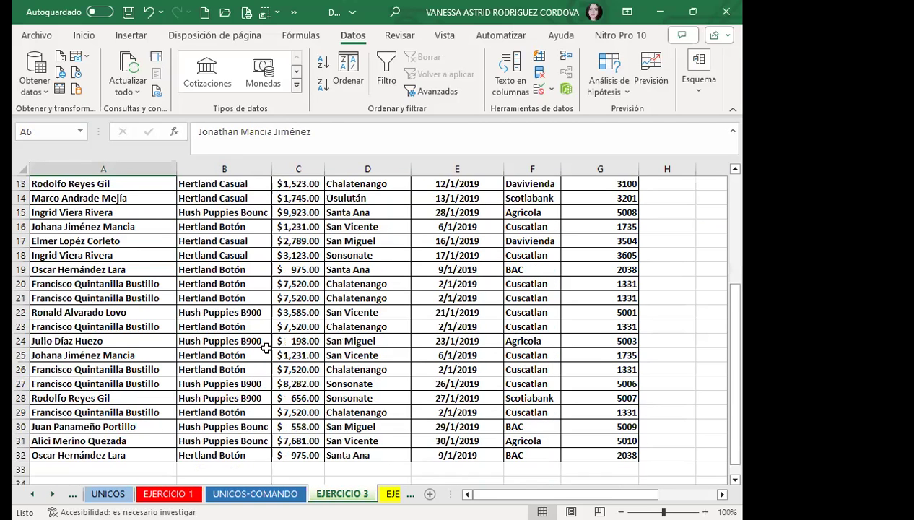
scroll(266, 348, up, 4)
click(246, 337)
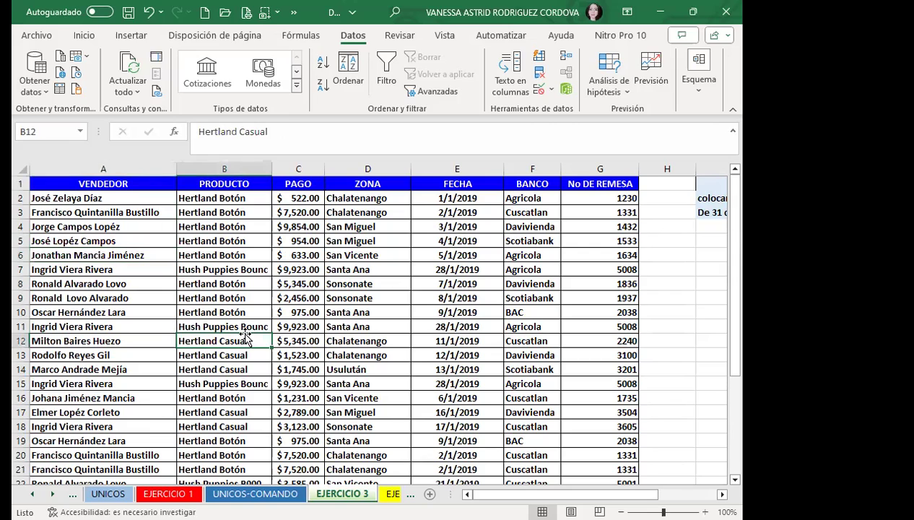
click(238, 352)
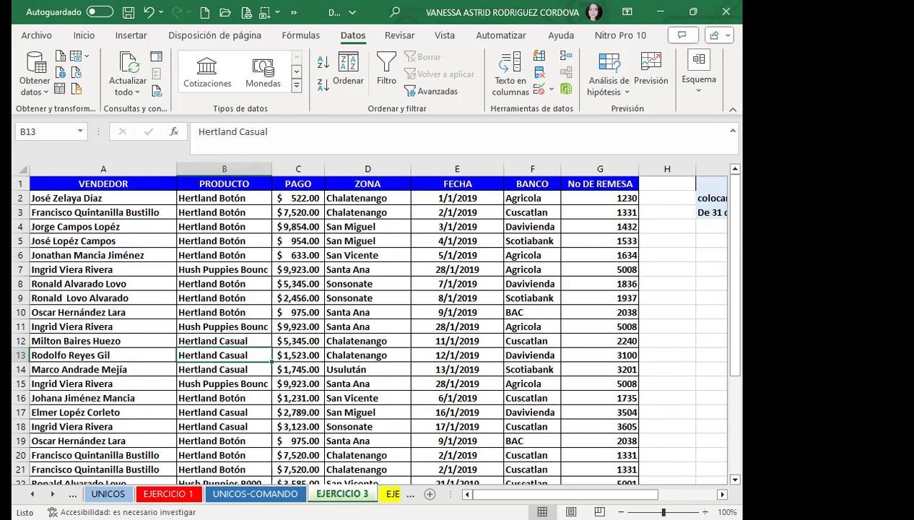
key(ctrl+Page_Down)
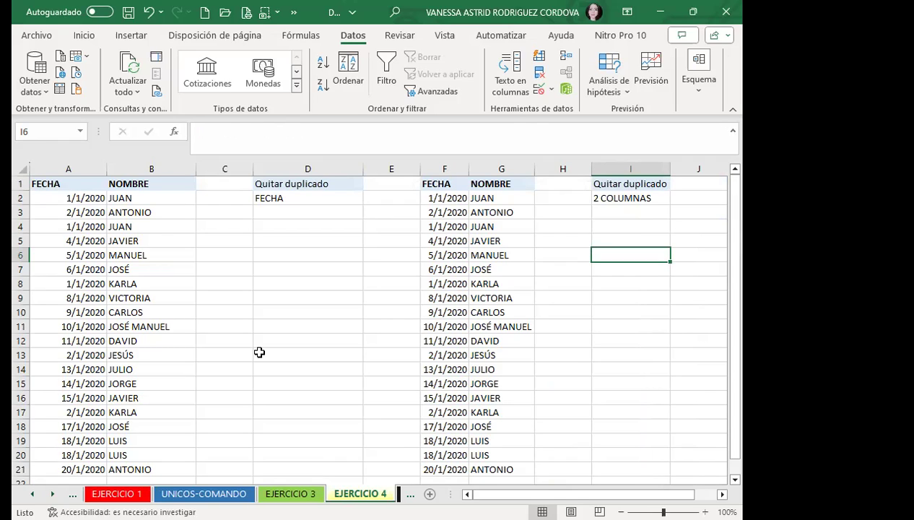
Remove duplicate FECHA rows from the left list with NOMBRE excluded, leaving 15 rows in A2:B16.
click(75, 298)
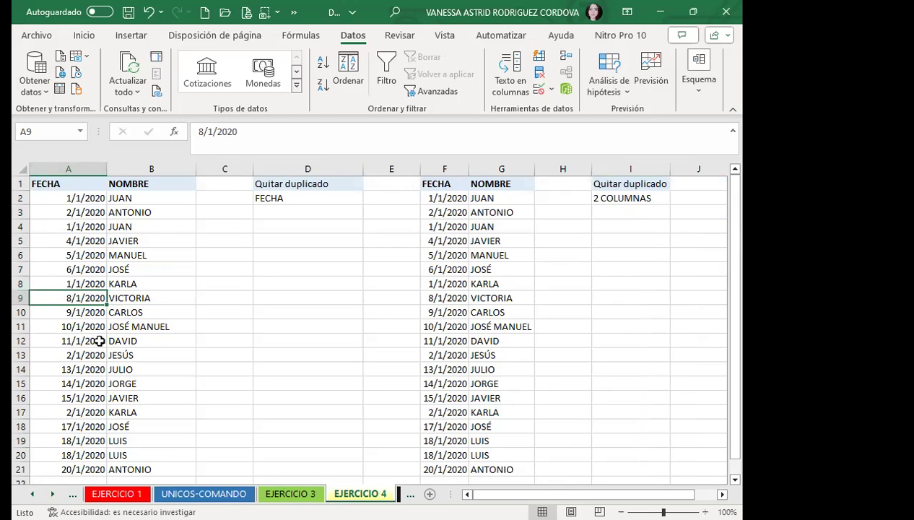
mouse_move(55, 182)
mouse_down()
mouse_move(135, 215)
mouse_move(145, 423)
mouse_up()
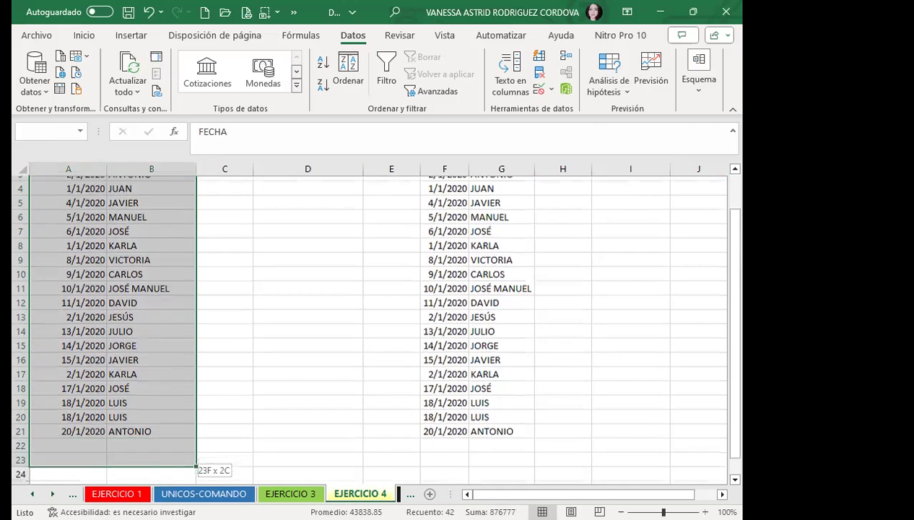
scroll(108, 325, up, 1)
click(73, 241)
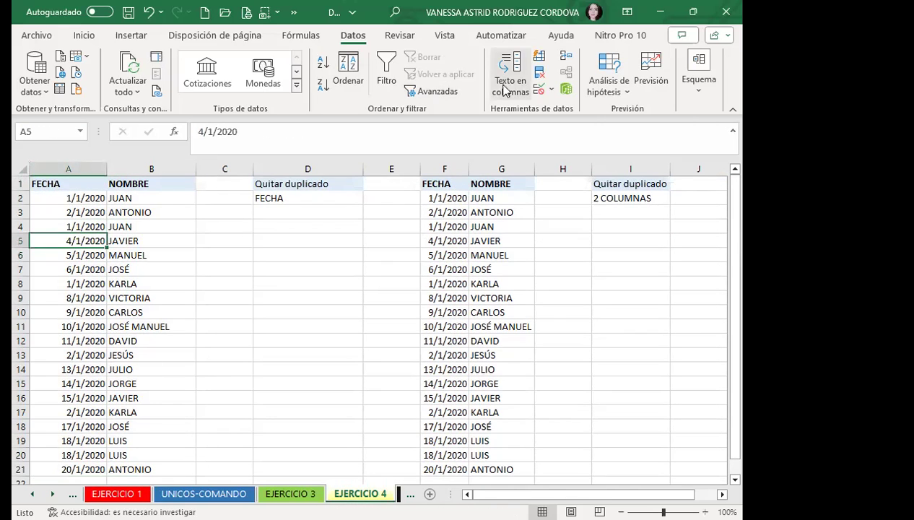
click(539, 74)
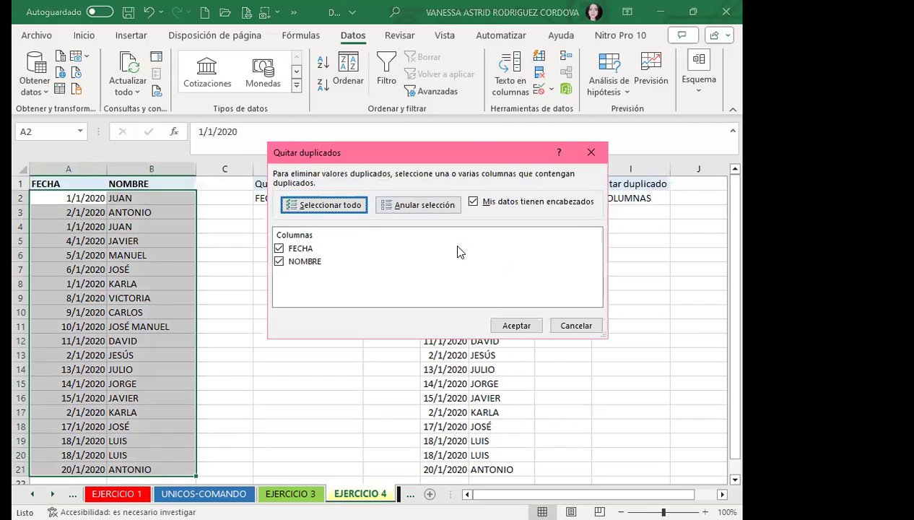
click(274, 261)
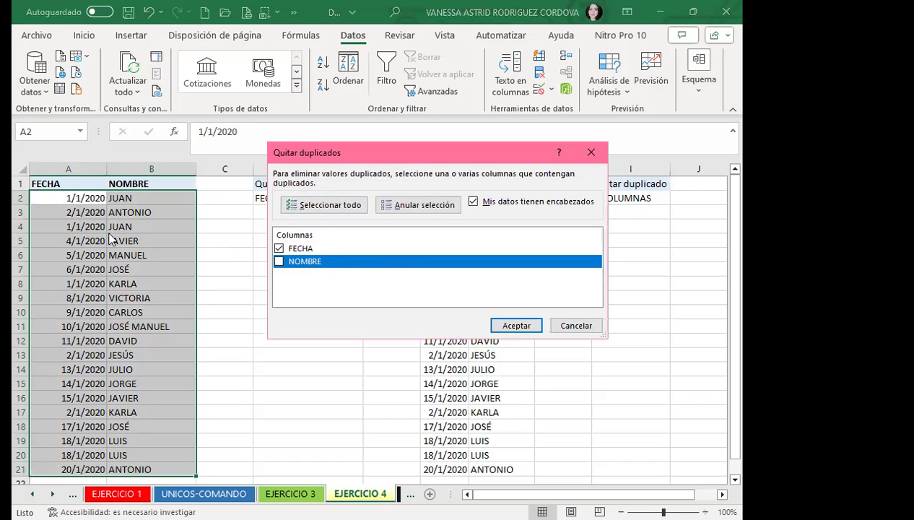
click(517, 326)
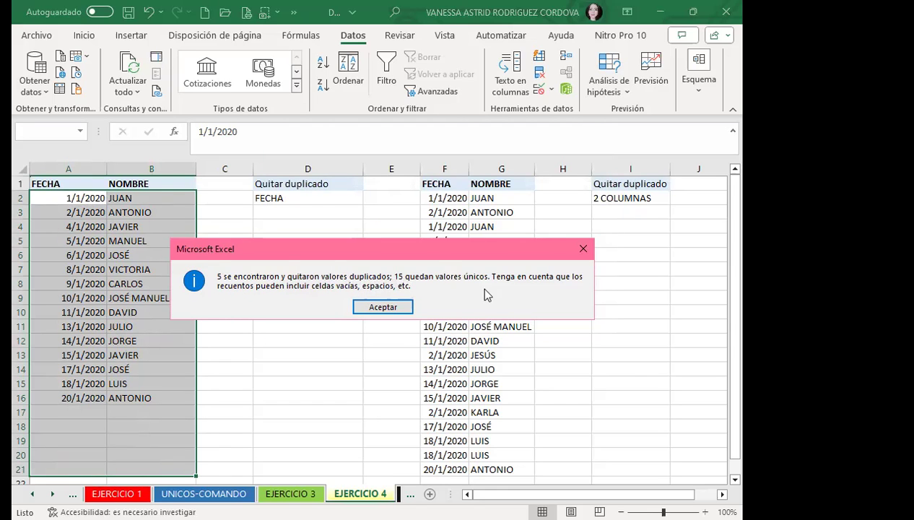
click(375, 306)
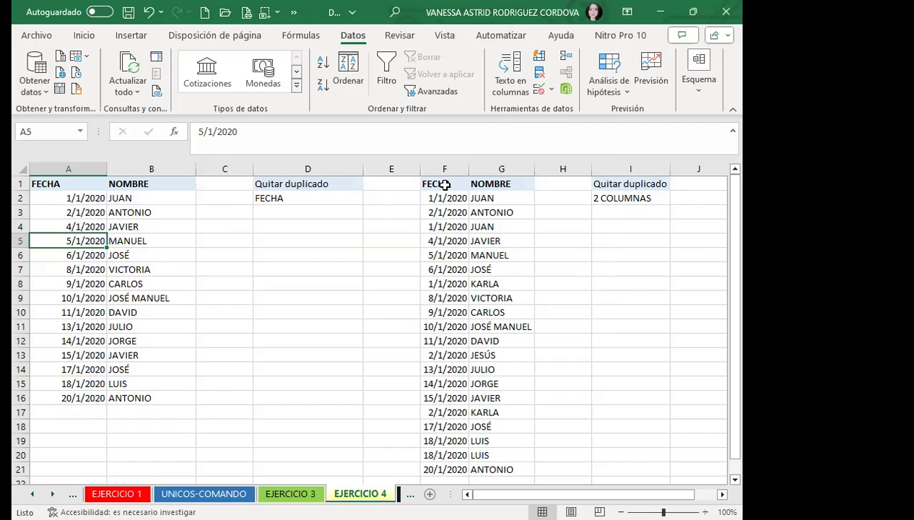
Remove right-list rows duplicated in both FECHA and NOMBRE, leaving 18 rows in F2:G19.
click(448, 211)
click(538, 73)
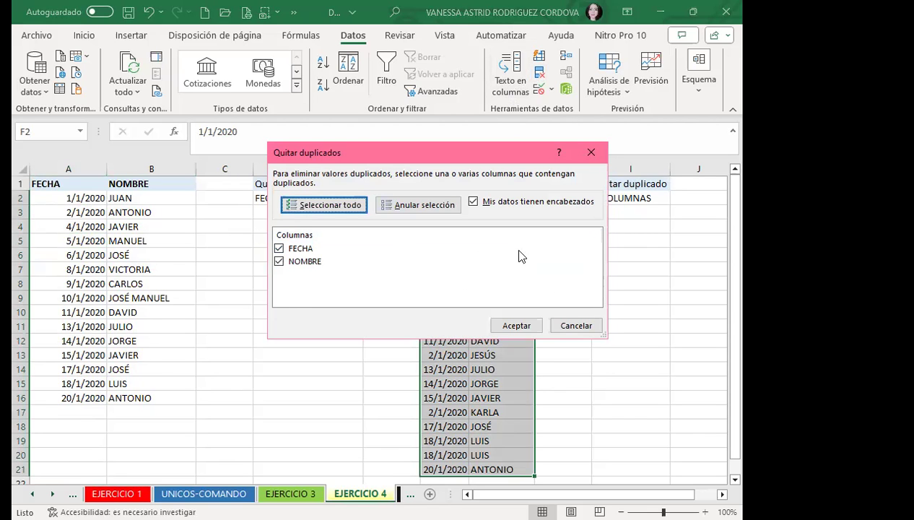
click(520, 326)
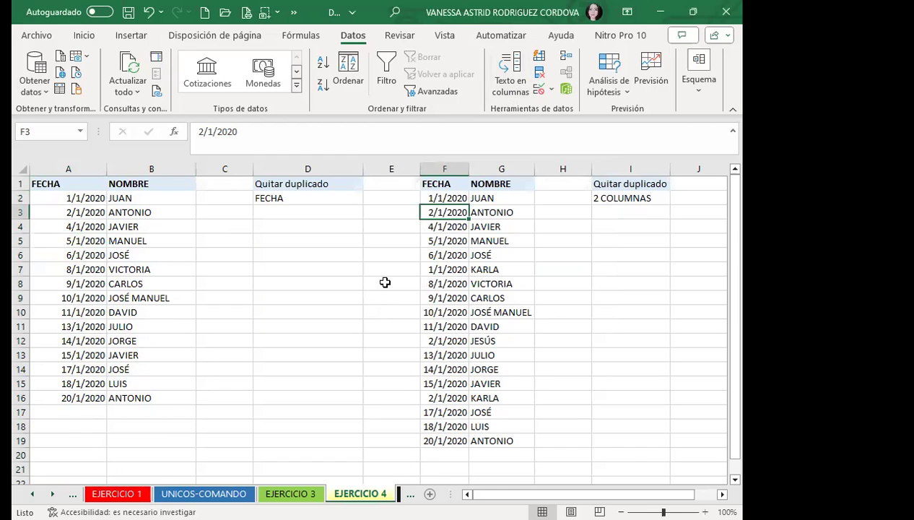
key(ctrl+z)
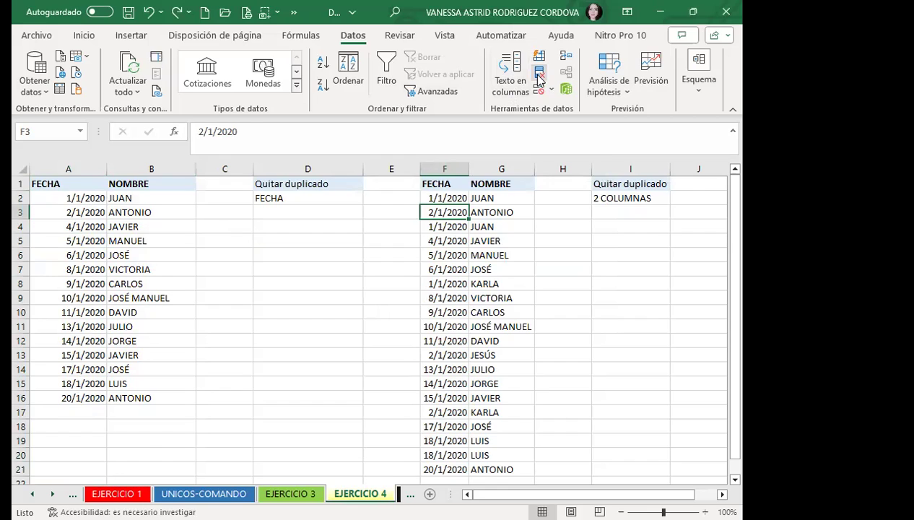
click(538, 72)
click(514, 326)
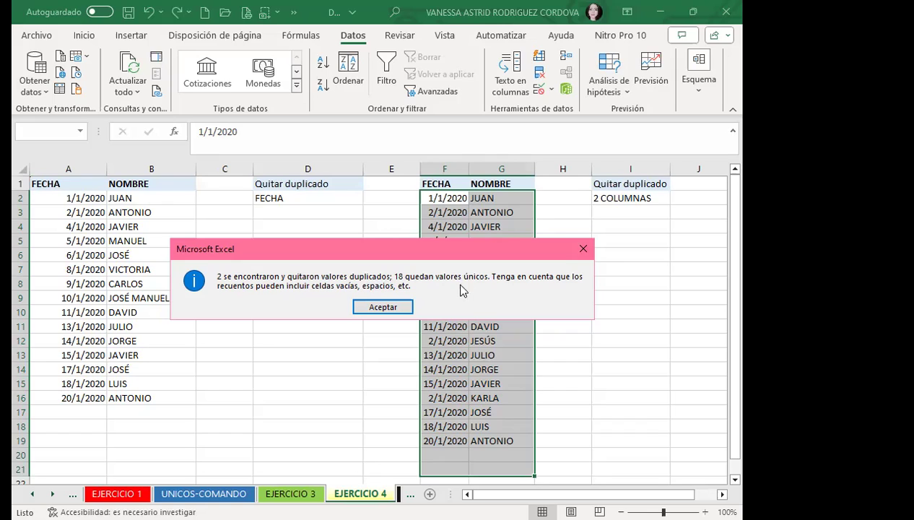
click(583, 249)
click(444, 212)
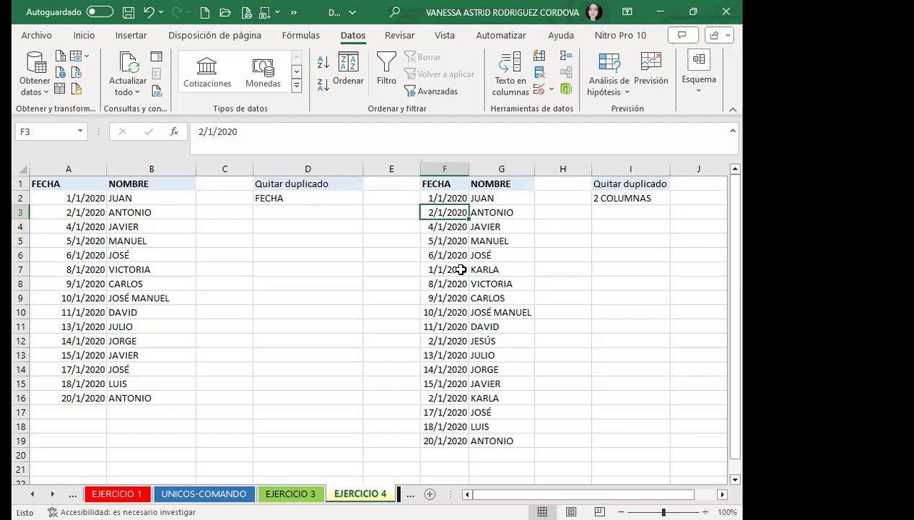
Review the dates in F5 and F7, then move to the EJERCICIO6 sheet.
click(431, 298)
click(437, 271)
click(453, 242)
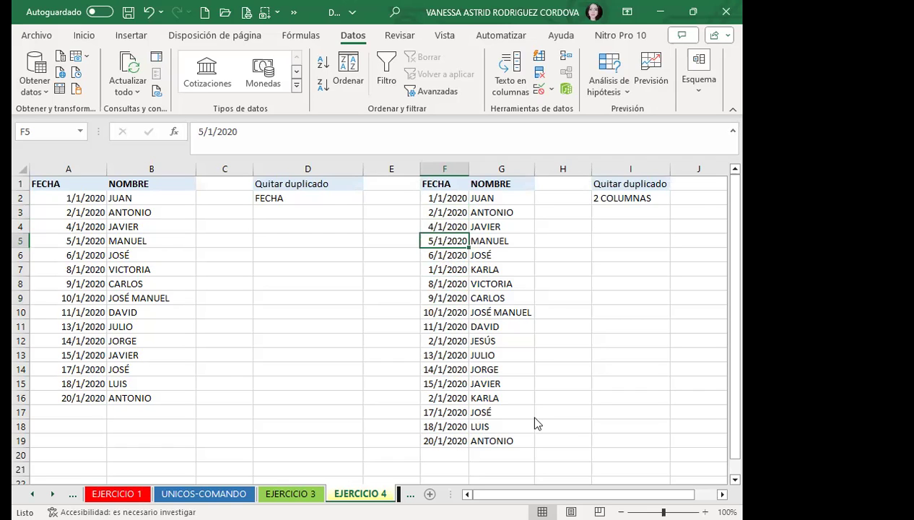
key(ctrl+Page_Down)
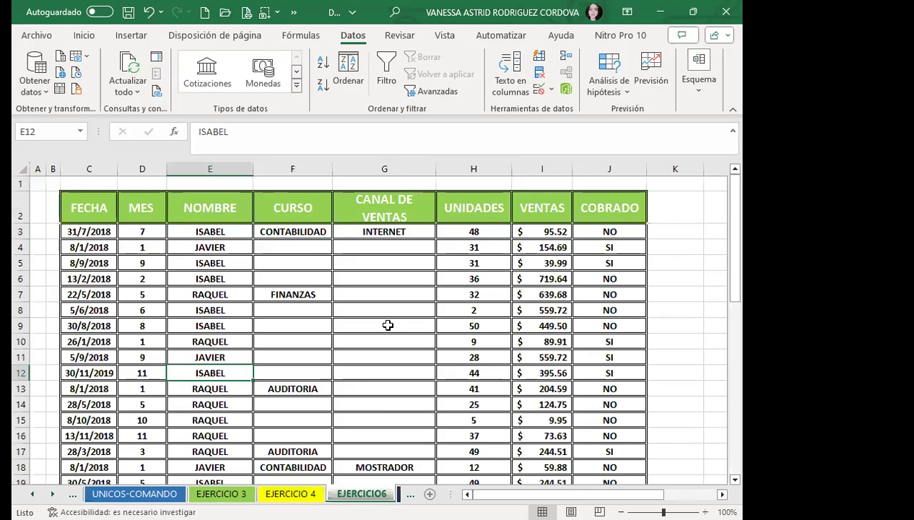
Select the EJERCICIO6 sales table C2:J44 including headers, scrolling to confirm its extent.
click(313, 248)
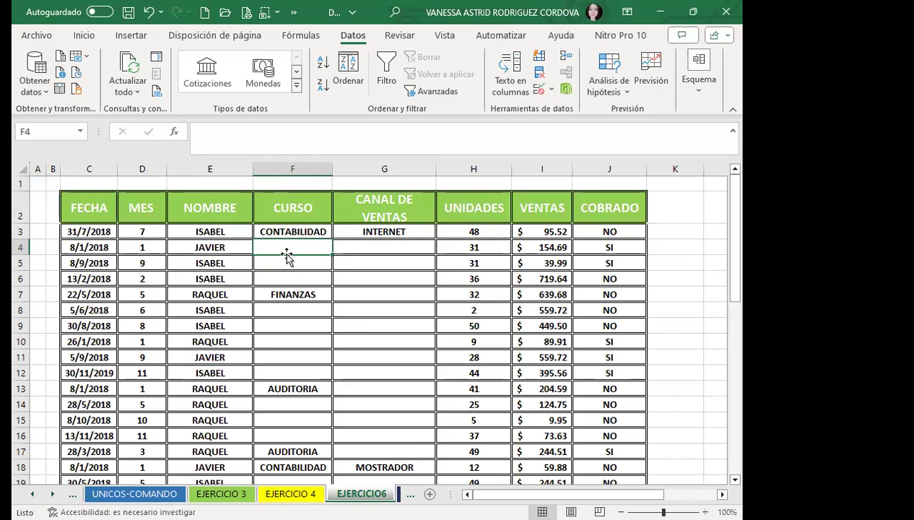
mouse_move(85, 210)
mouse_down()
mouse_move(243, 247)
mouse_move(675, 437)
mouse_move(594, 445)
mouse_up()
scroll(332, 277, up, 9)
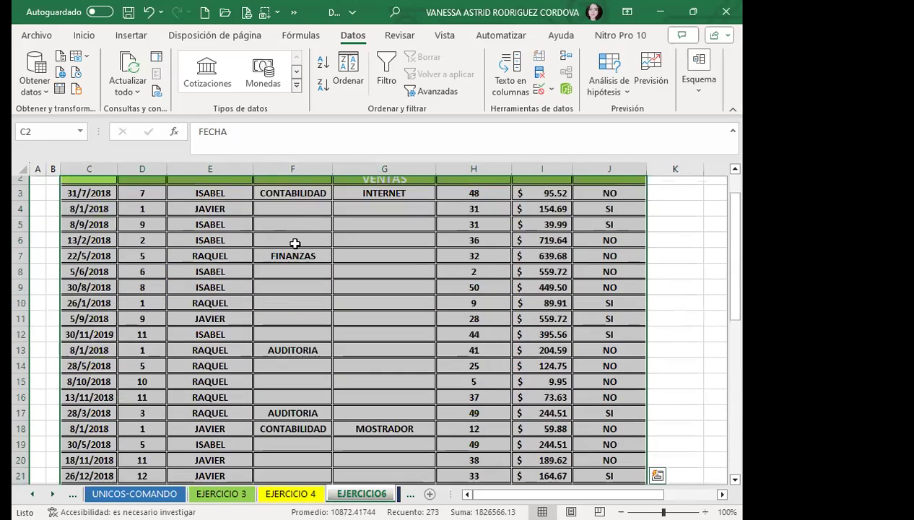
scroll(375, 310, down, 2)
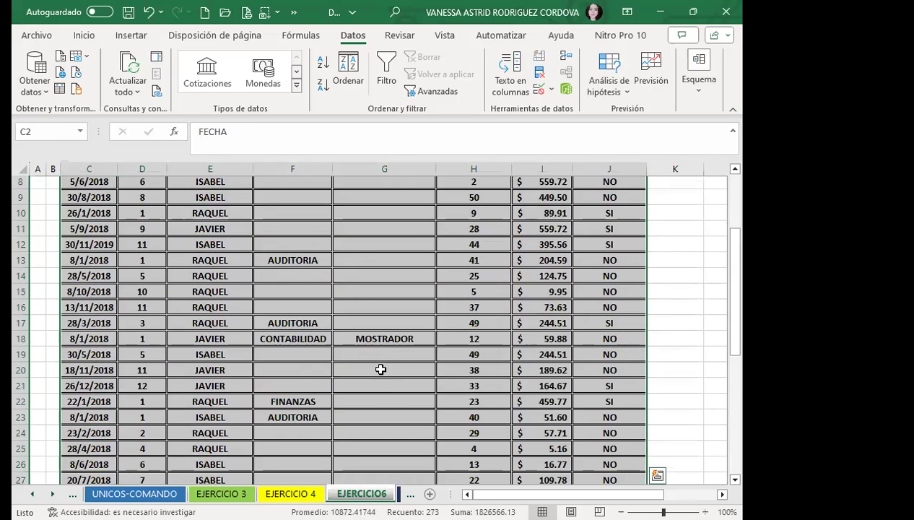
scroll(279, 387, down, 2)
scroll(270, 377, down, 2)
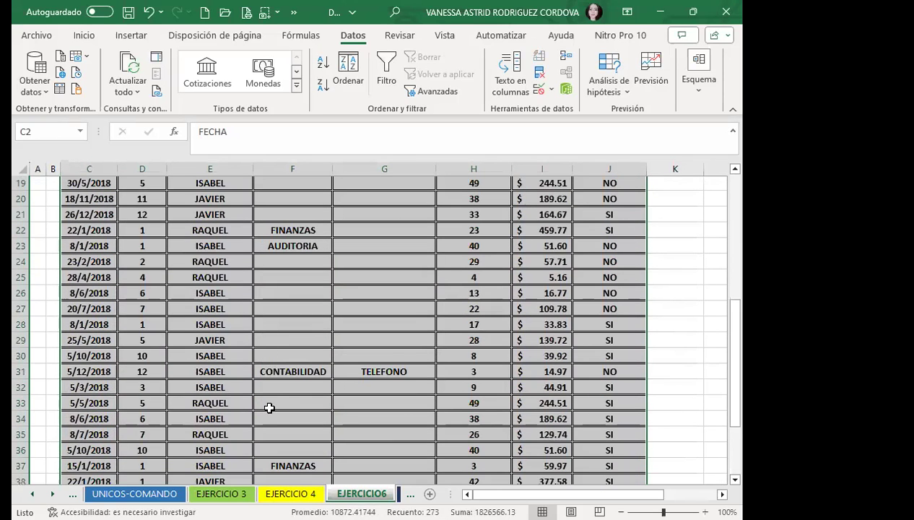
scroll(391, 384, up, 3)
scroll(381, 322, up, 3)
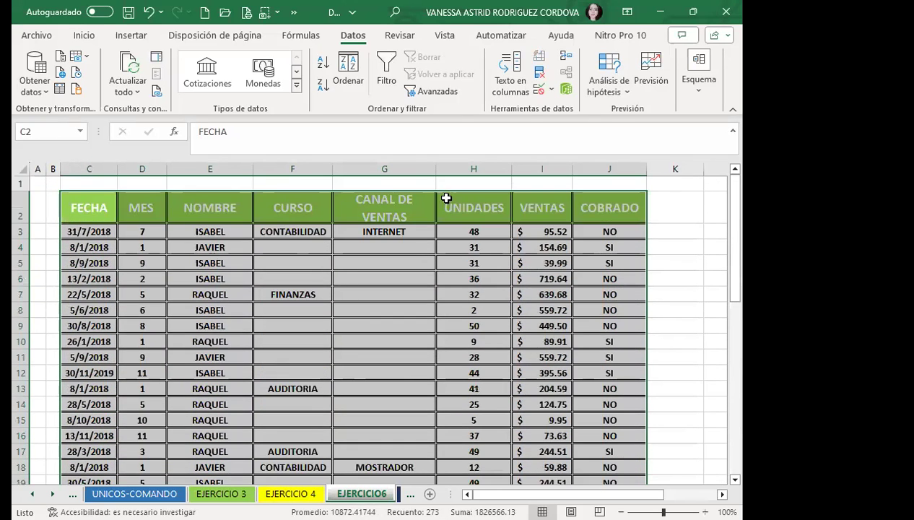
Select only the blank cells in the table via Ir a Especial > Celdas en blanco.
click(81, 36)
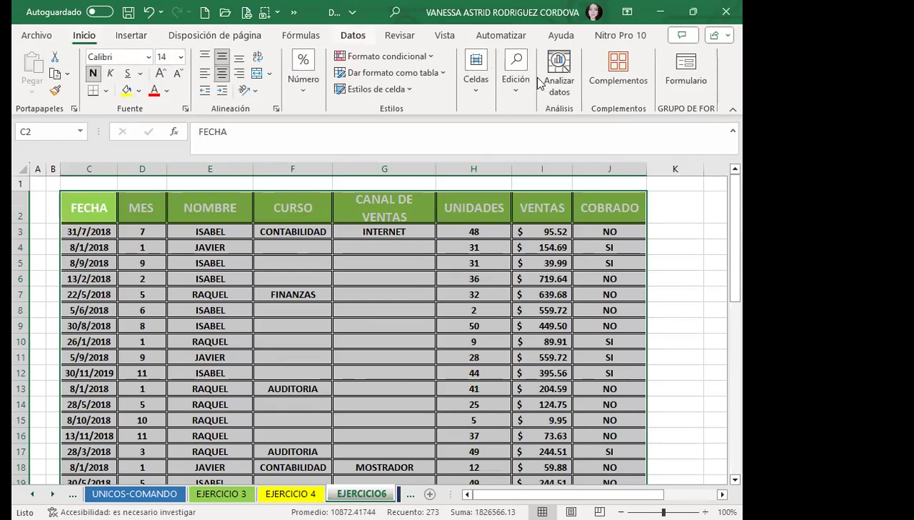
click(524, 92)
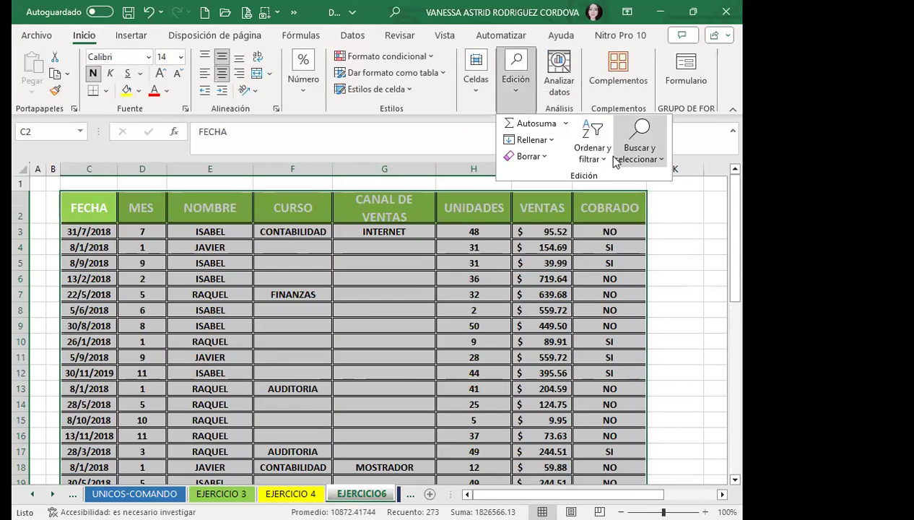
click(636, 160)
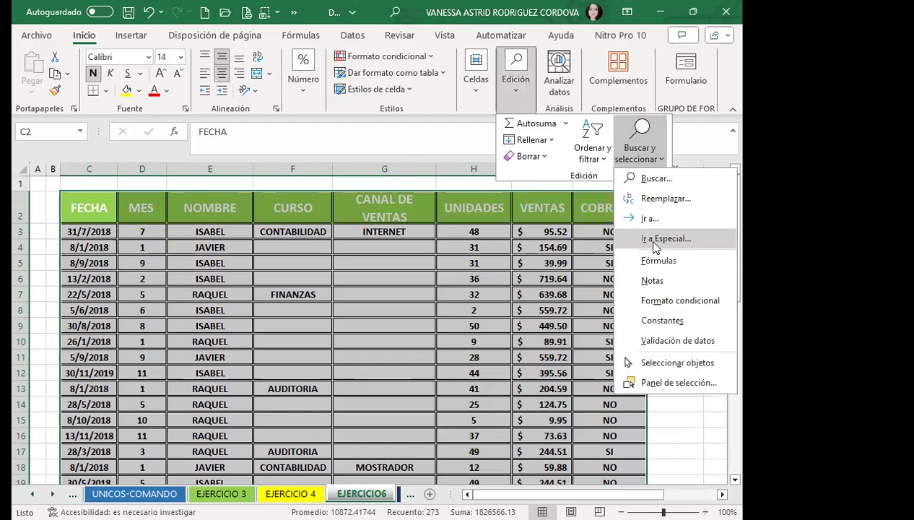
key(Return)
click(288, 256)
click(488, 335)
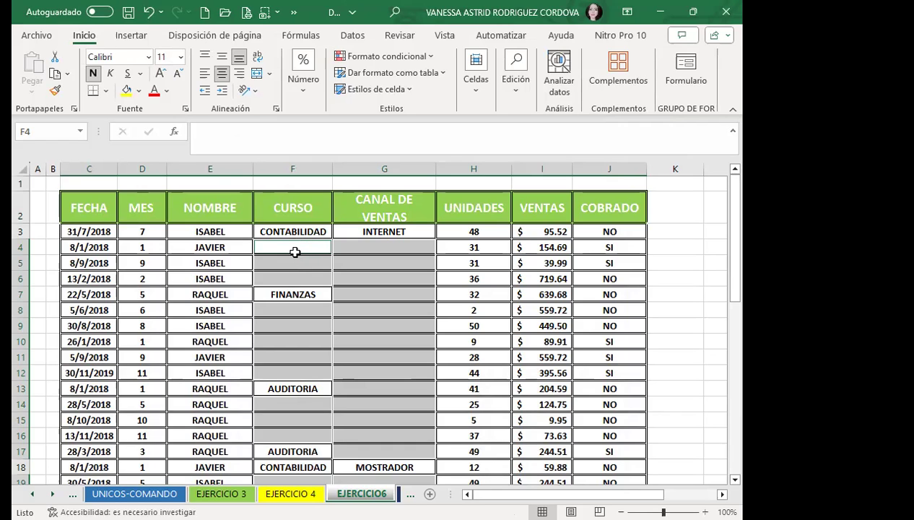
Fill all selected blanks with =F3 using Ctrl+Enter so each repeats the value above.
text(=)
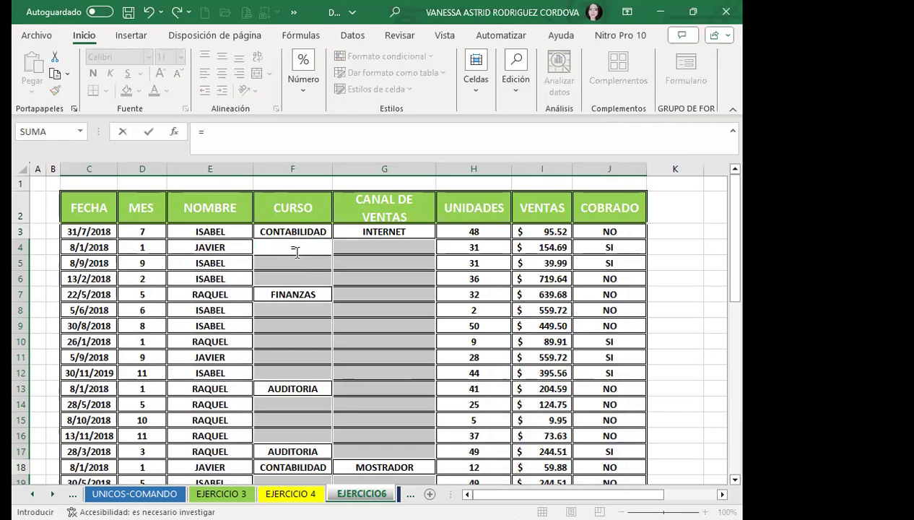
click(313, 231)
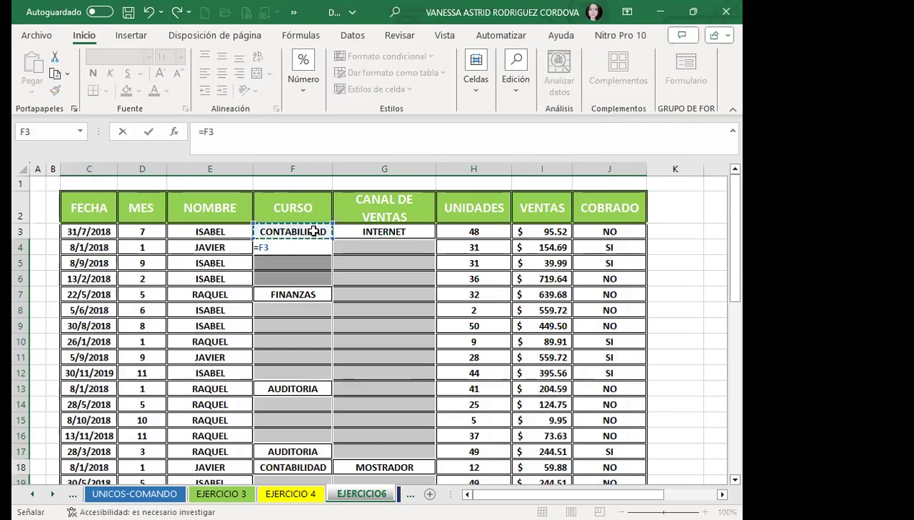
key(ctrl+Return)
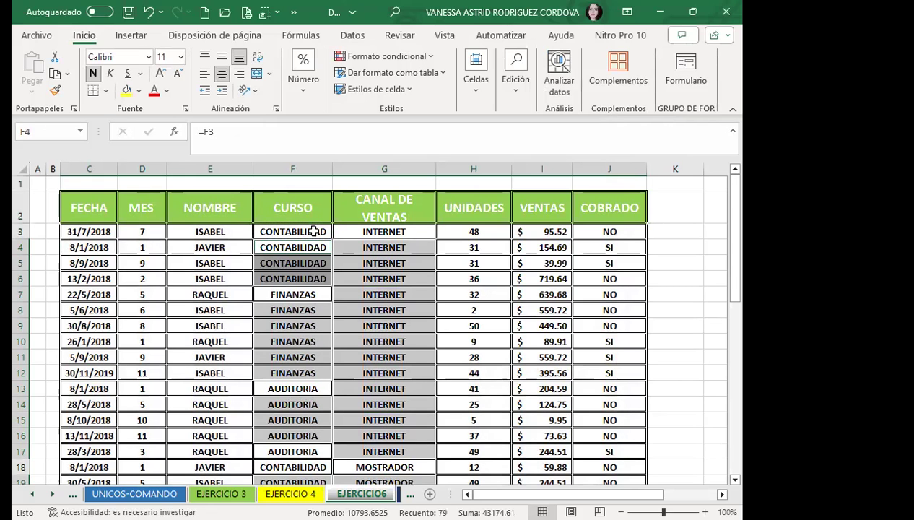
scroll(336, 293, down, 1)
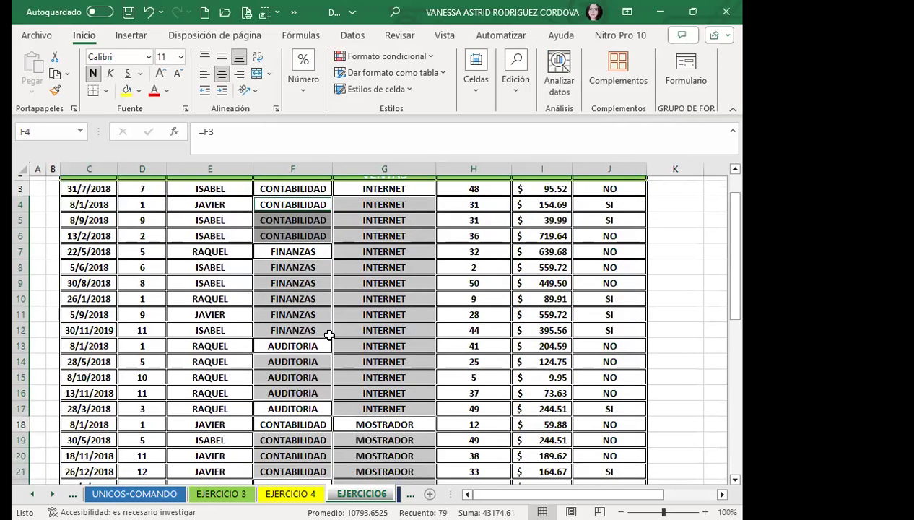
scroll(329, 335, down, 1)
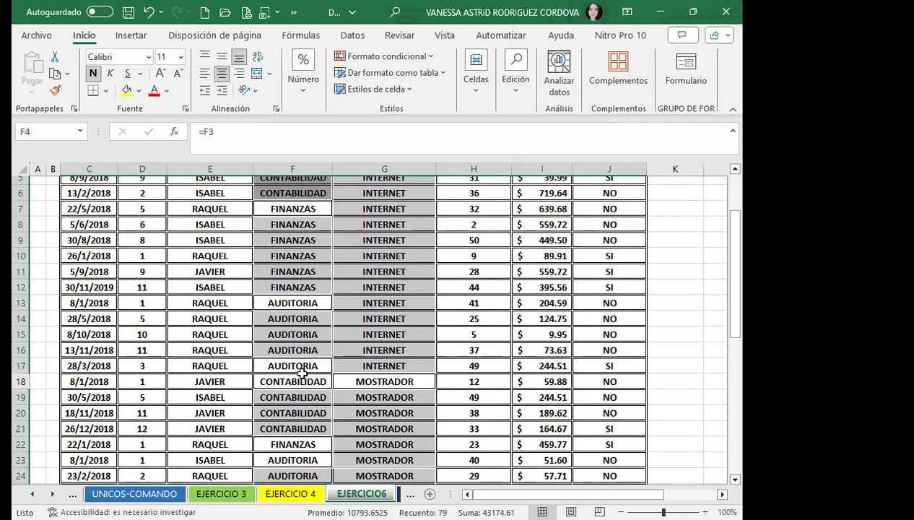
scroll(296, 373, down, 1)
scroll(296, 373, down, 1)
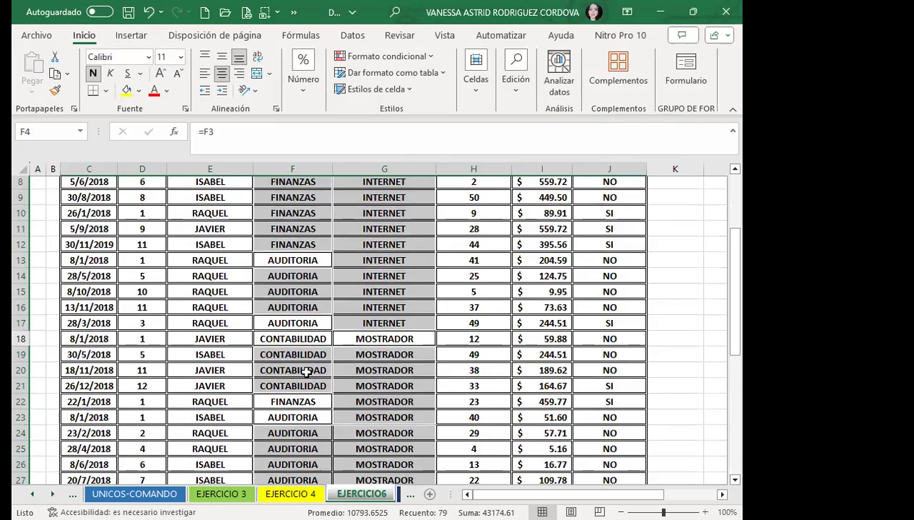
scroll(306, 372, down, 3)
scroll(310, 386, down, 2)
scroll(318, 382, down, 1)
scroll(318, 383, down, 2)
scroll(317, 379, down, 2)
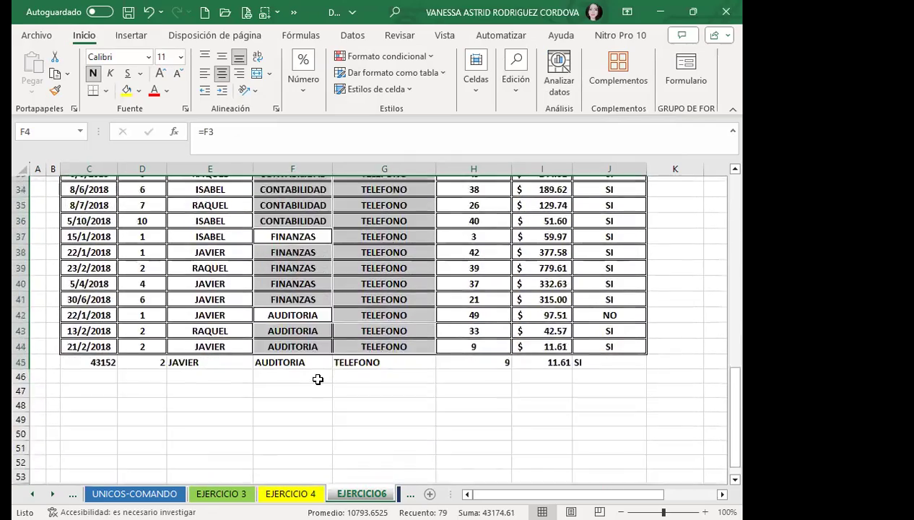
scroll(318, 375, up, 1)
scroll(320, 339, up, 1)
scroll(320, 328, up, 1)
scroll(320, 325, up, 3)
scroll(321, 321, up, 2)
scroll(322, 318, up, 3)
scroll(323, 312, up, 2)
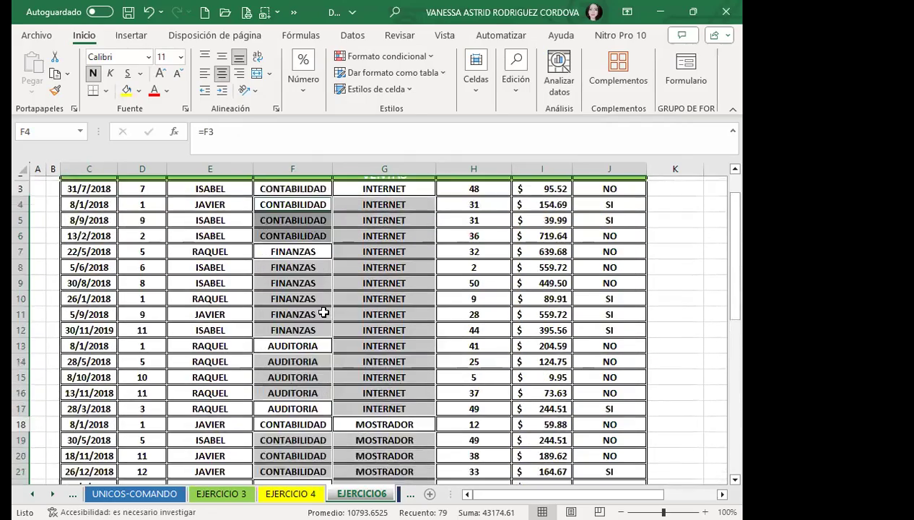
scroll(317, 311, up, 1)
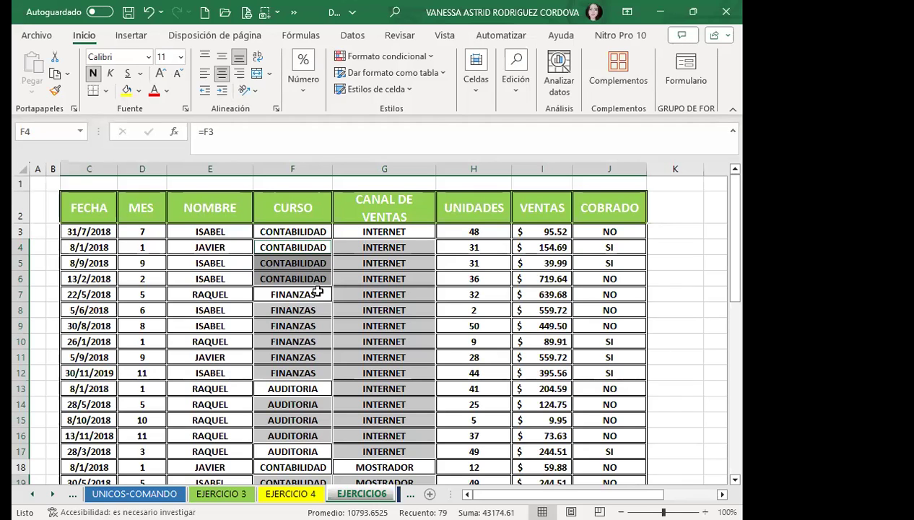
click(377, 247)
click(386, 230)
scroll(356, 306, down, 2)
scroll(351, 347, up, 2)
scroll(282, 315, up, 1)
click(291, 312)
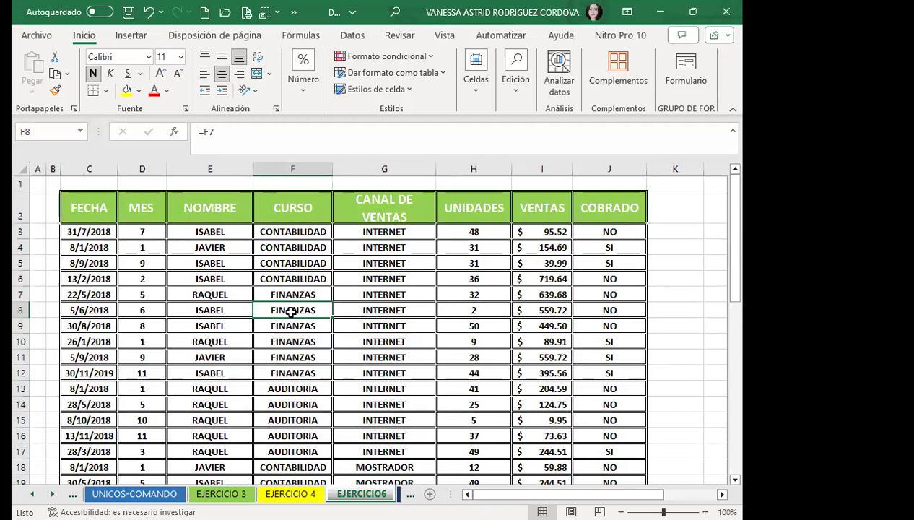